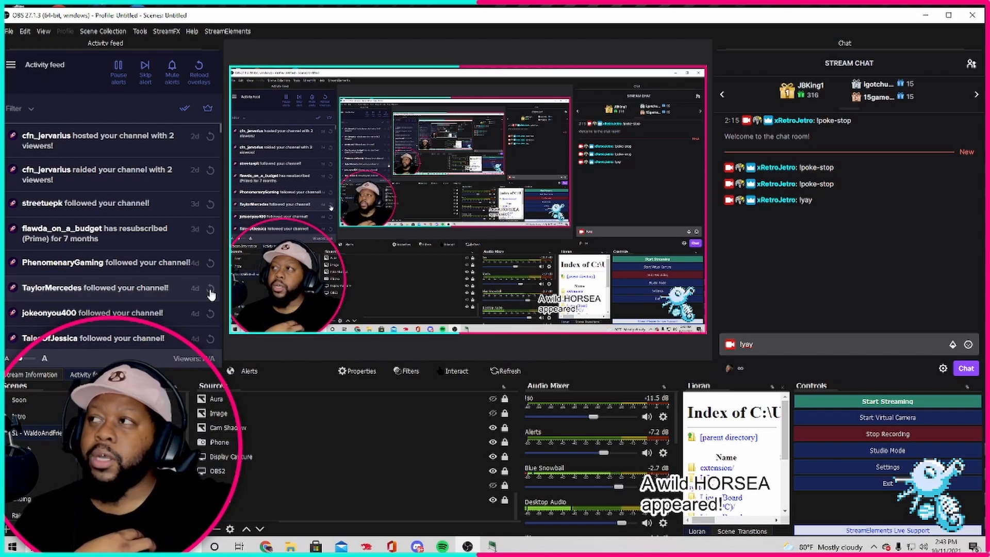
Replay a recent follower alert from the activity feed and send !yay in the stream chat
{"action": "left_click", "coordinate": [211, 289]}
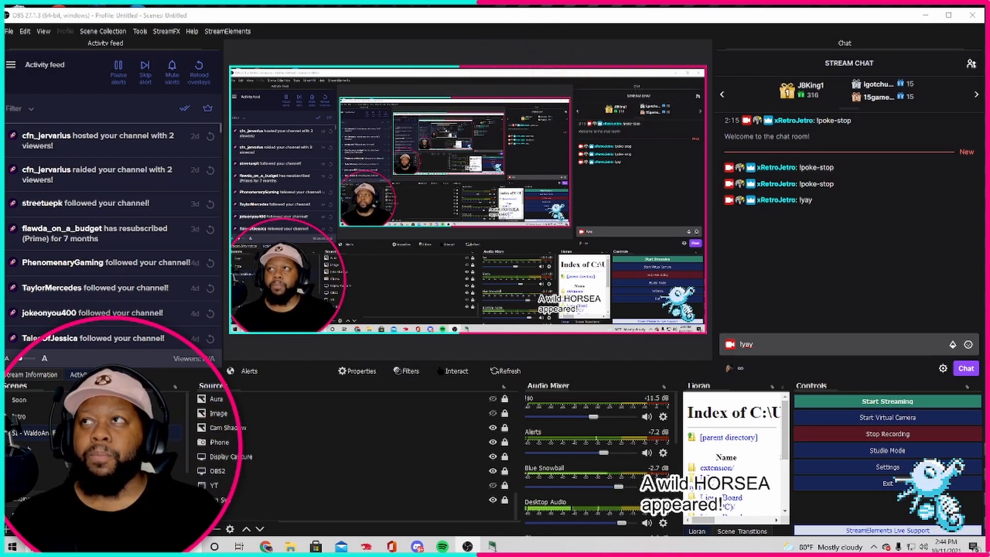
{"action": "left_click", "coordinate": [799, 337]}
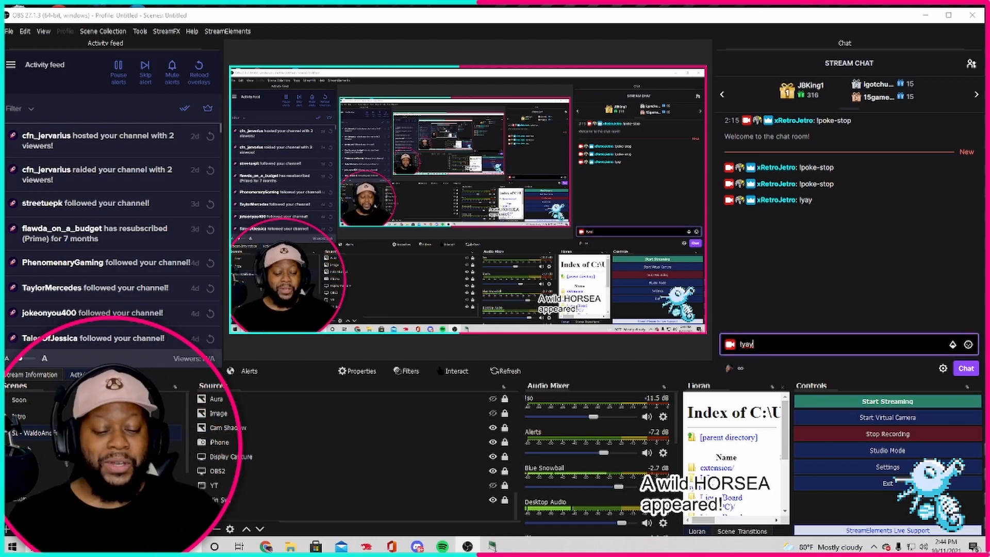
{"action": "key", "text": "Return"}
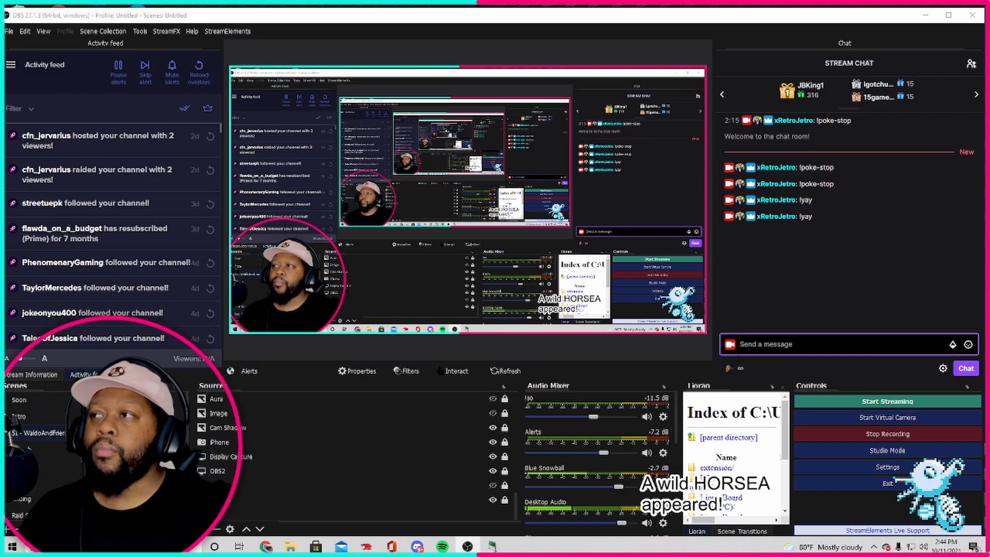
Toggle the visibility of OBS's Display Capture source, and connect to streamelements.com with Twitch in the Chrome browser
{"action": "left_click", "coordinate": [492, 457]}
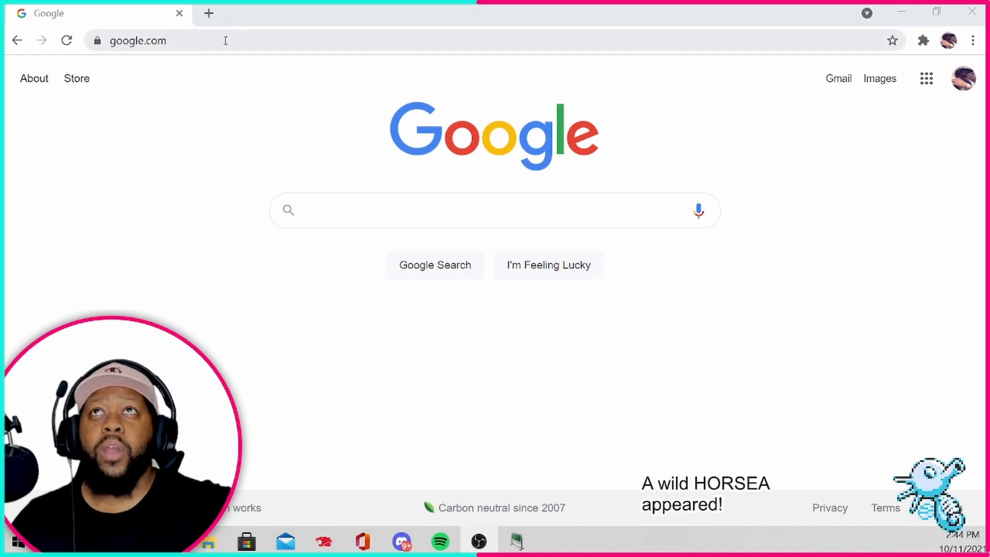
{"action": "left_click", "coordinate": [226, 41]}
{"action": "type", "text": "streamele"}
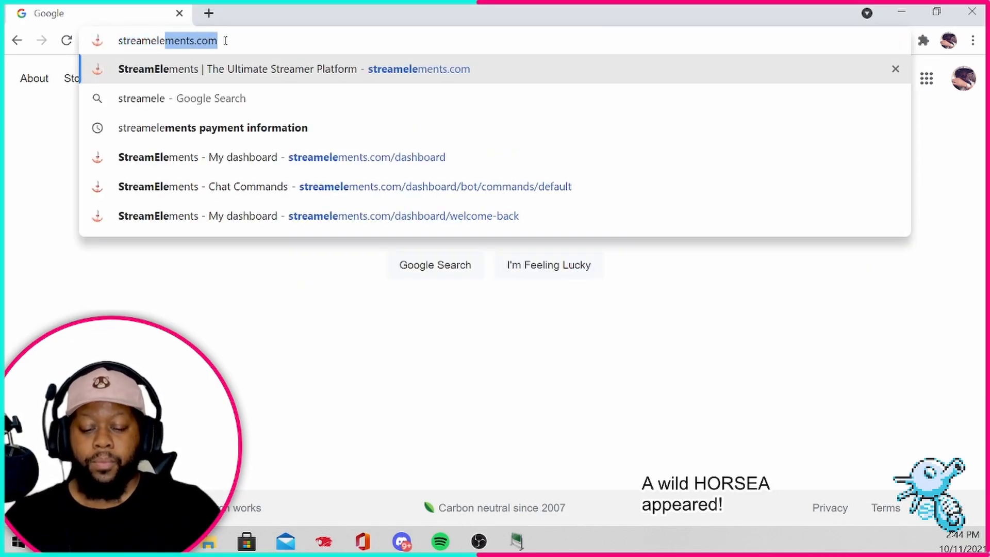
{"action": "type", "text": "ments"}
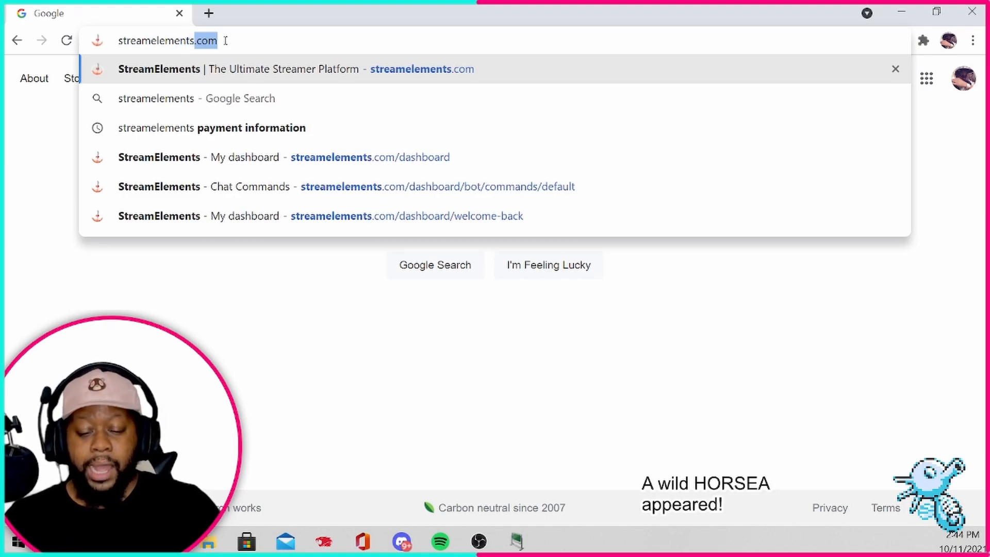
{"action": "type", "text": ".com"}
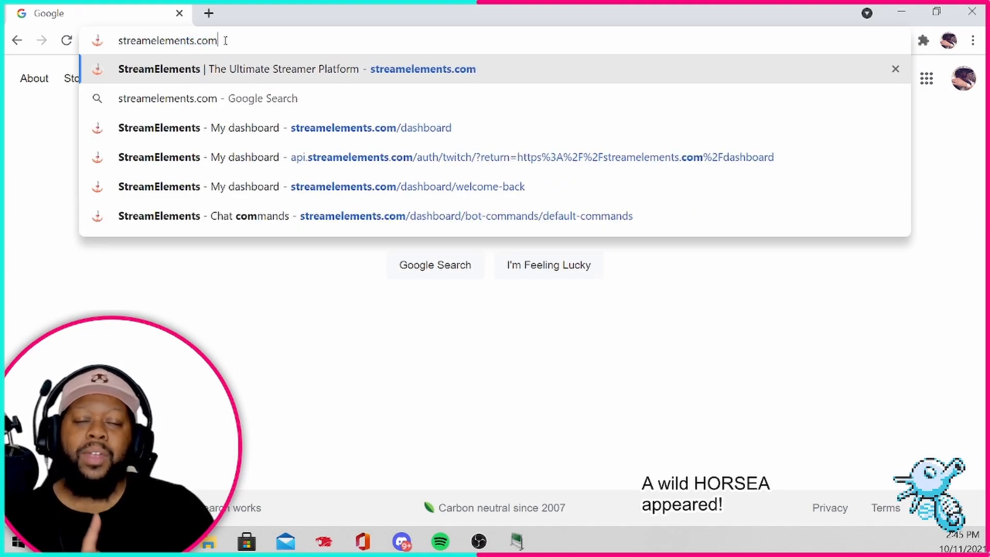
{"action": "key", "text": "Return"}
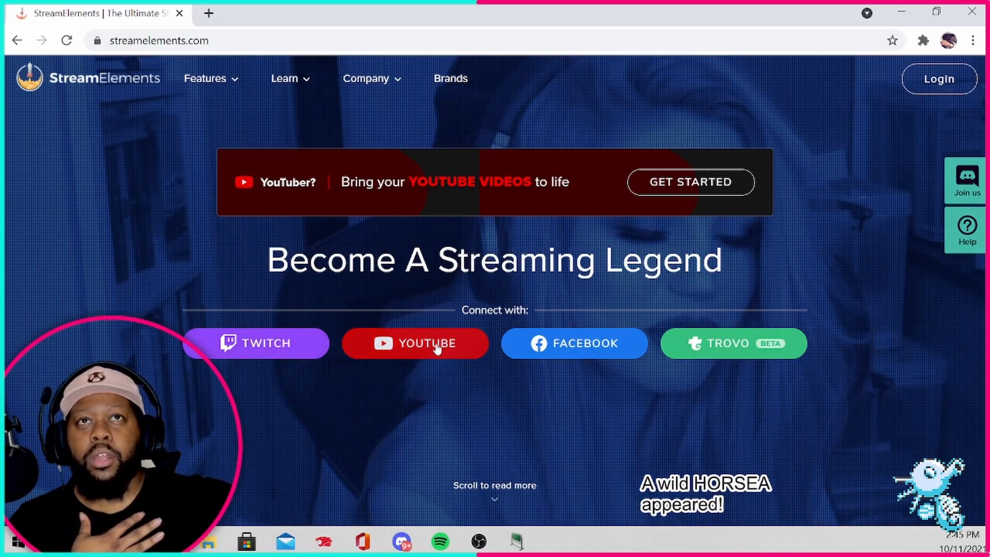
{"action": "left_click", "coordinate": [268, 349]}
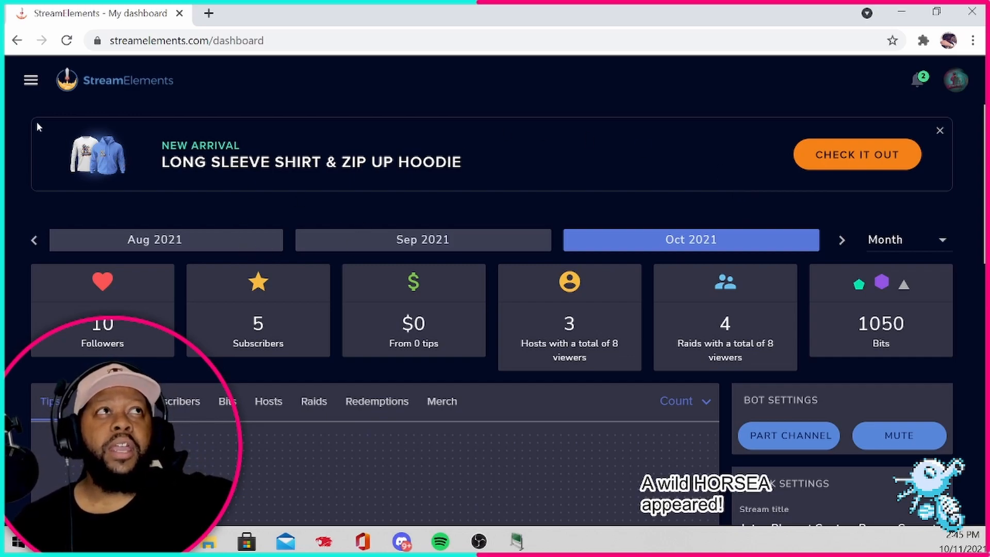
{"action": "left_click", "coordinate": [30, 81]}
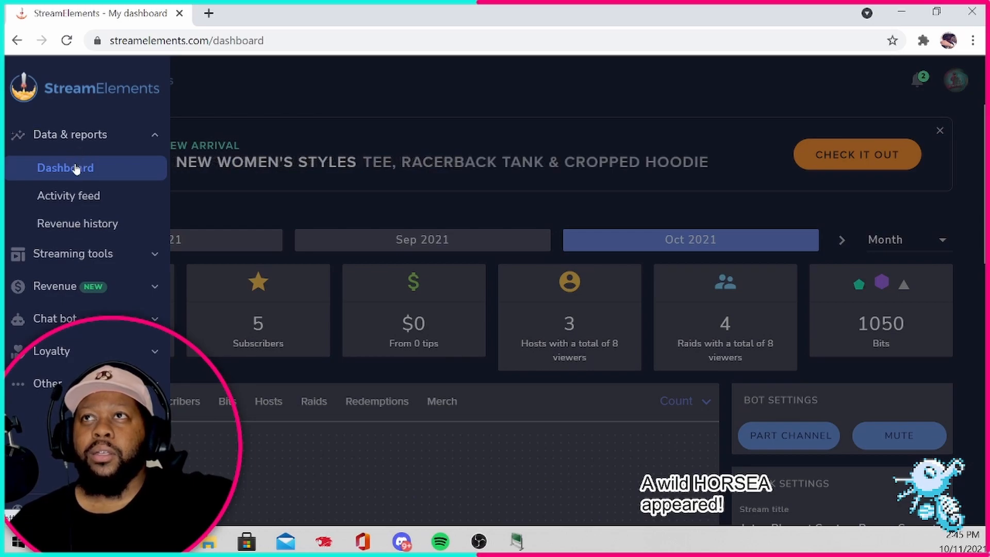
{"action": "left_click", "coordinate": [155, 253]}
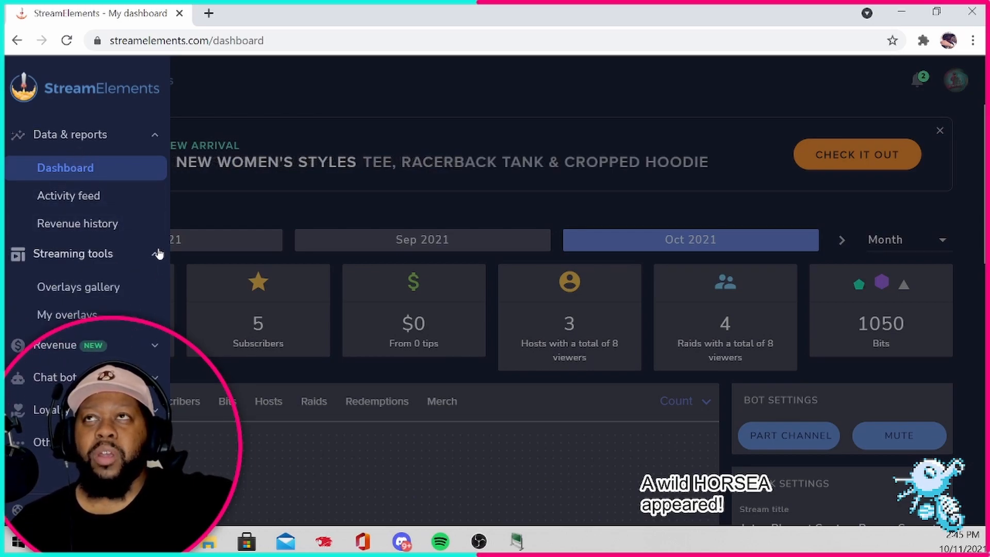
{"action": "left_click", "coordinate": [159, 253]}
{"action": "left_click", "coordinate": [281, 93]}
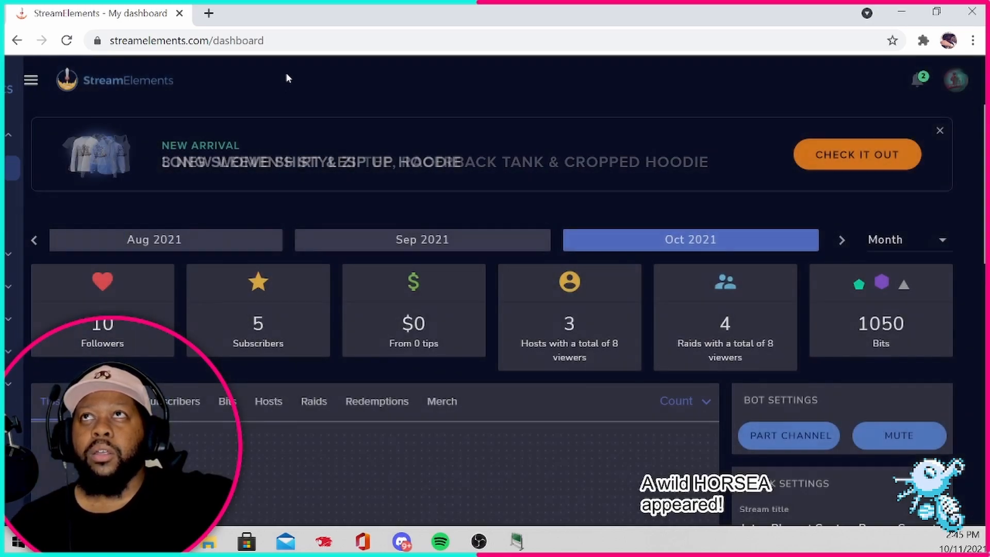
Open the My overlays page of the StreamElements streaming tools
{"action": "left_click", "coordinate": [31, 83]}
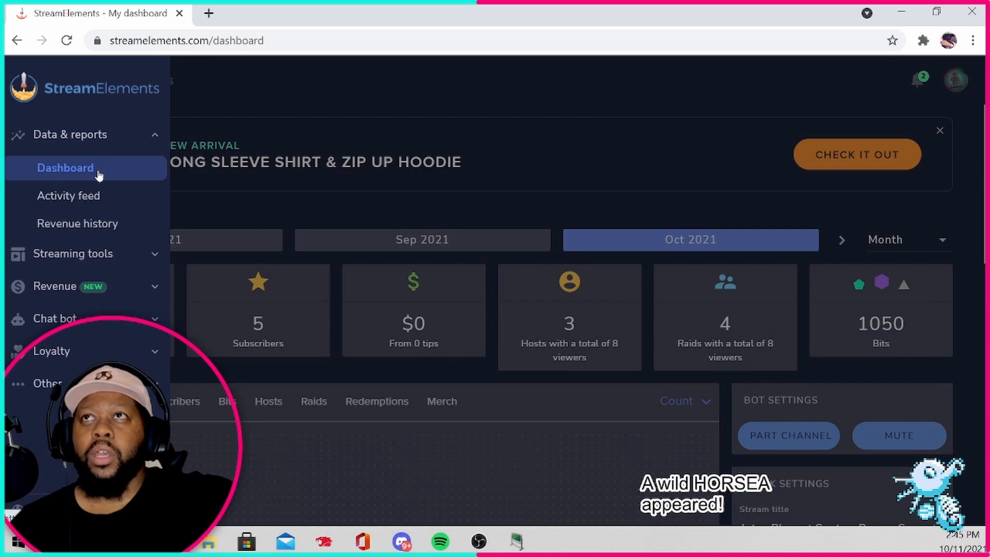
{"action": "left_click", "coordinate": [157, 256]}
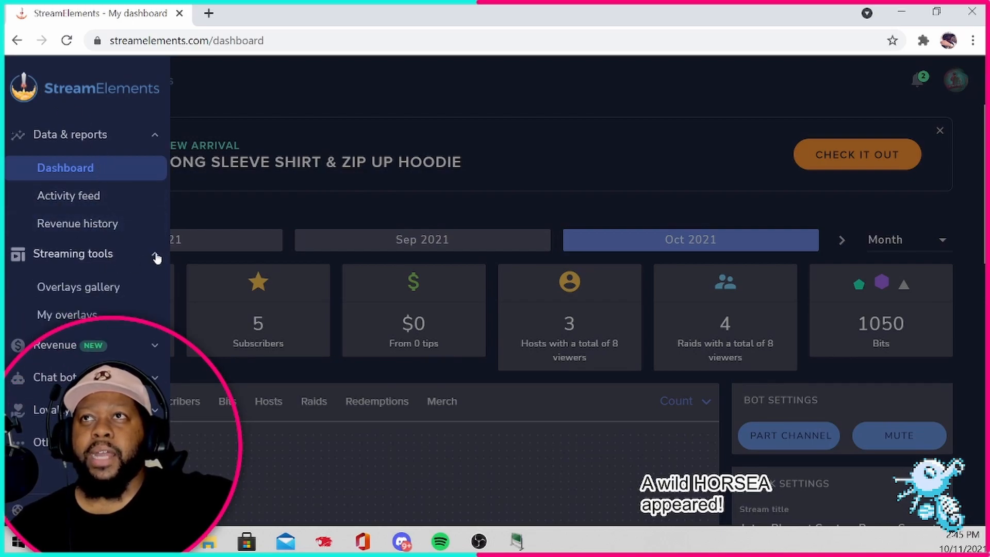
{"action": "left_click", "coordinate": [78, 316]}
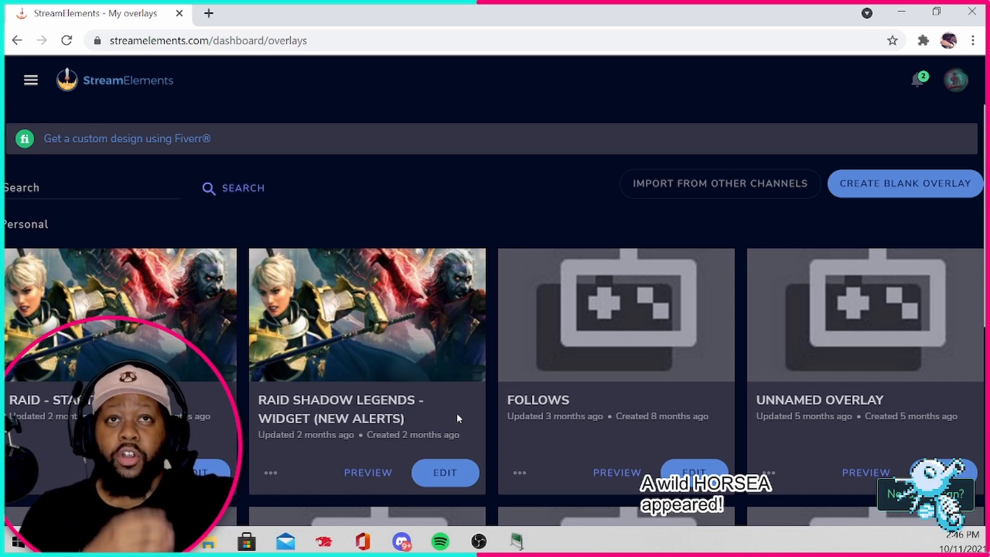
Look through the existing overlays and create a new overlay with a 1080p resolution
{"action": "scroll", "coordinate": [456, 415], "scroll_direction": "down", "scroll_amount": 10}
{"action": "scroll", "coordinate": [457, 395], "scroll_direction": "up", "scroll_amount": 8}
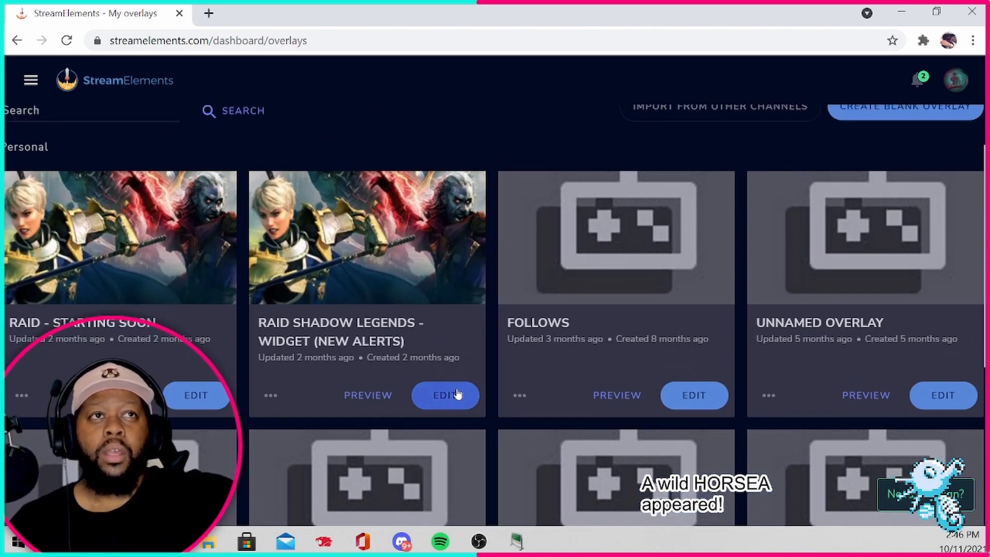
{"action": "scroll", "coordinate": [457, 396], "scroll_direction": "down", "scroll_amount": 2}
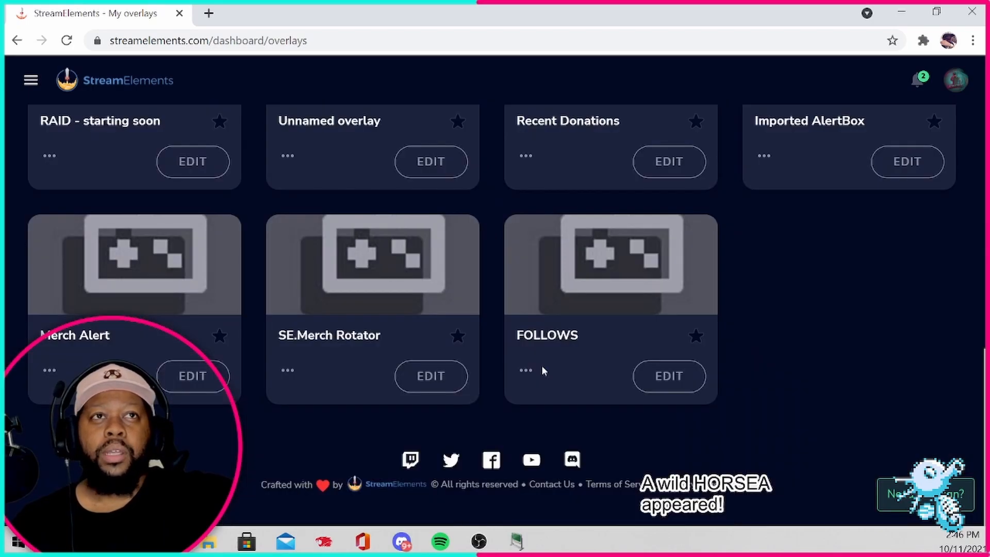
{"action": "scroll", "coordinate": [542, 367], "scroll_direction": "up", "scroll_amount": 10}
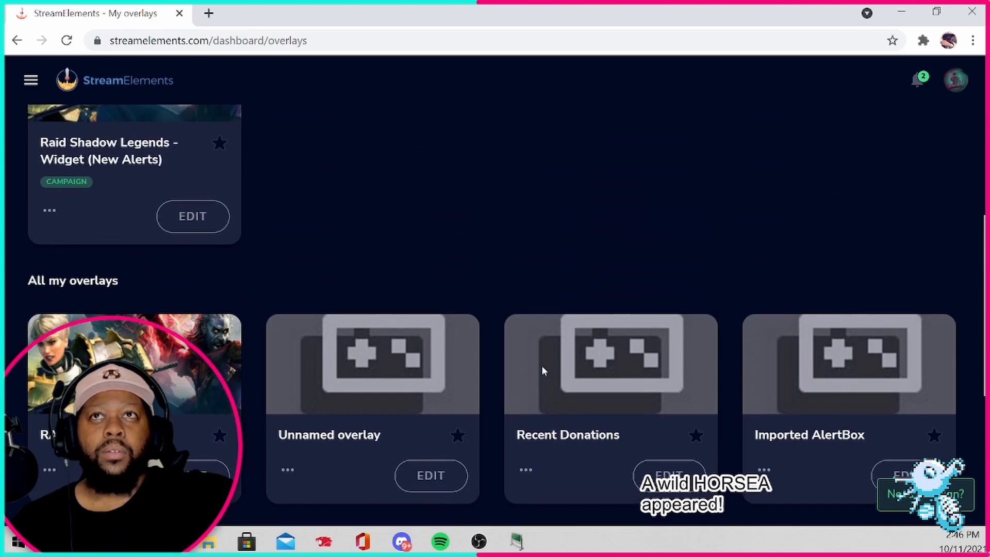
{"action": "scroll", "coordinate": [542, 370], "scroll_direction": "up", "scroll_amount": 1}
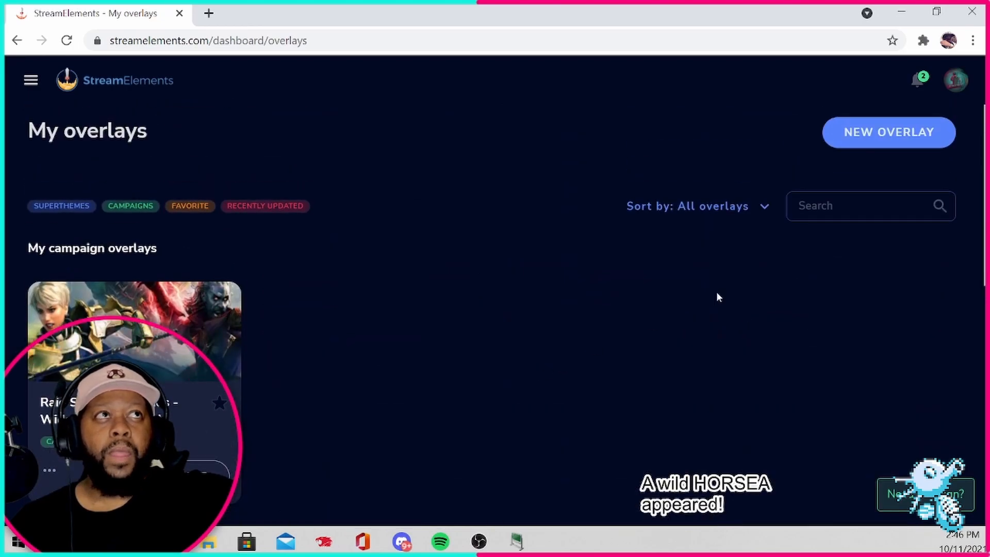
{"action": "left_click", "coordinate": [884, 134]}
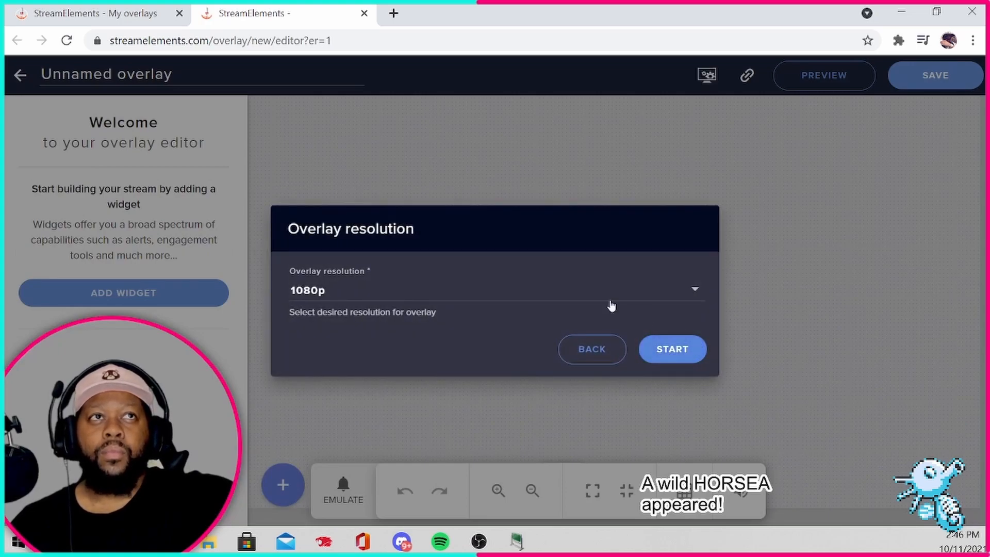
{"action": "left_click", "coordinate": [687, 349]}
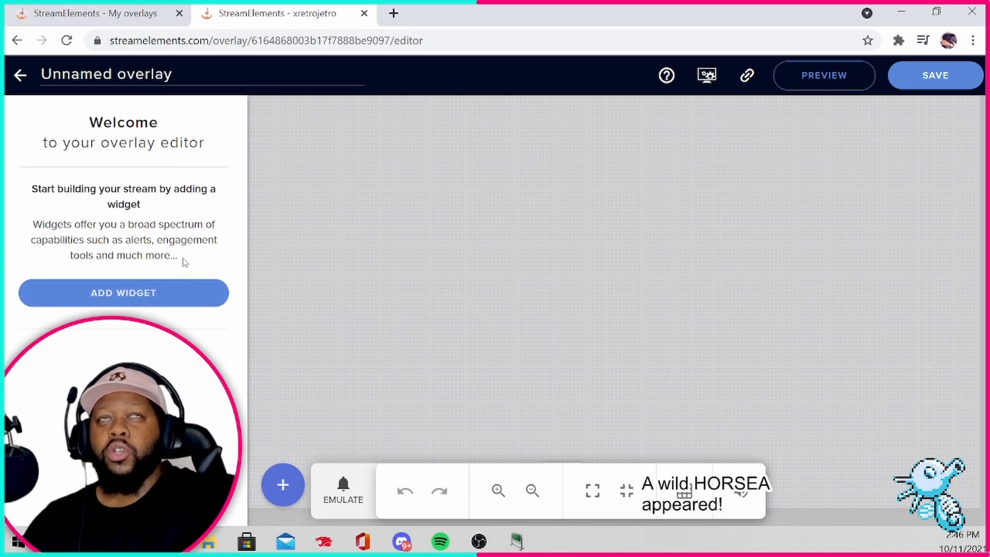
Add an AlertBox widget to the blank overlay and emulate a follower event to test it
{"action": "left_click", "coordinate": [128, 298]}
{"action": "mouse_move", "coordinate": [376, 167]}
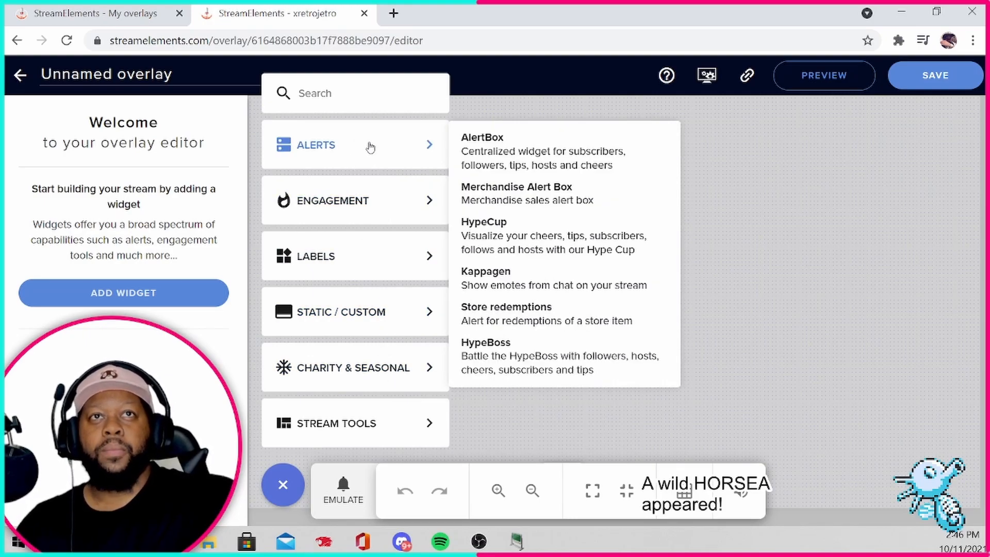
{"action": "left_click", "coordinate": [491, 148]}
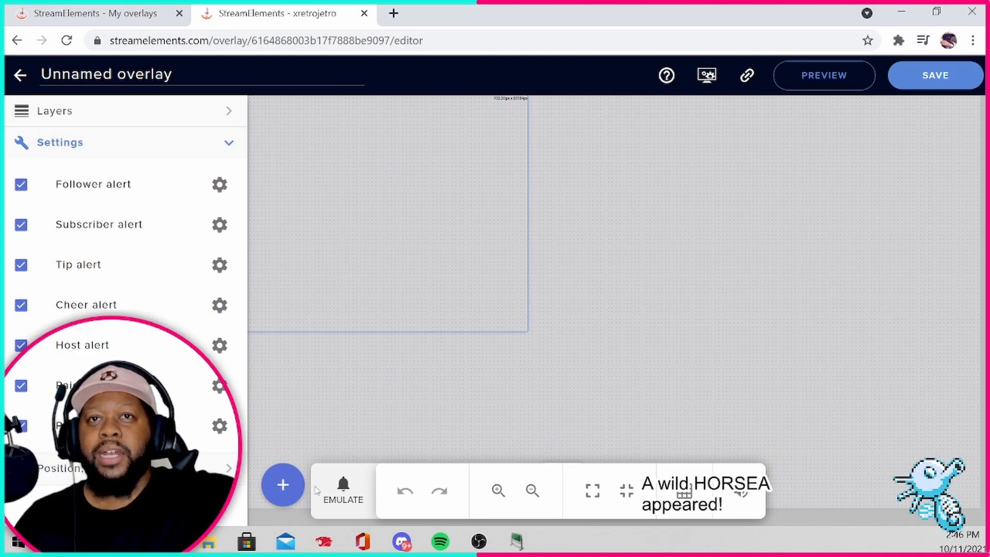
{"action": "left_click", "coordinate": [357, 495]}
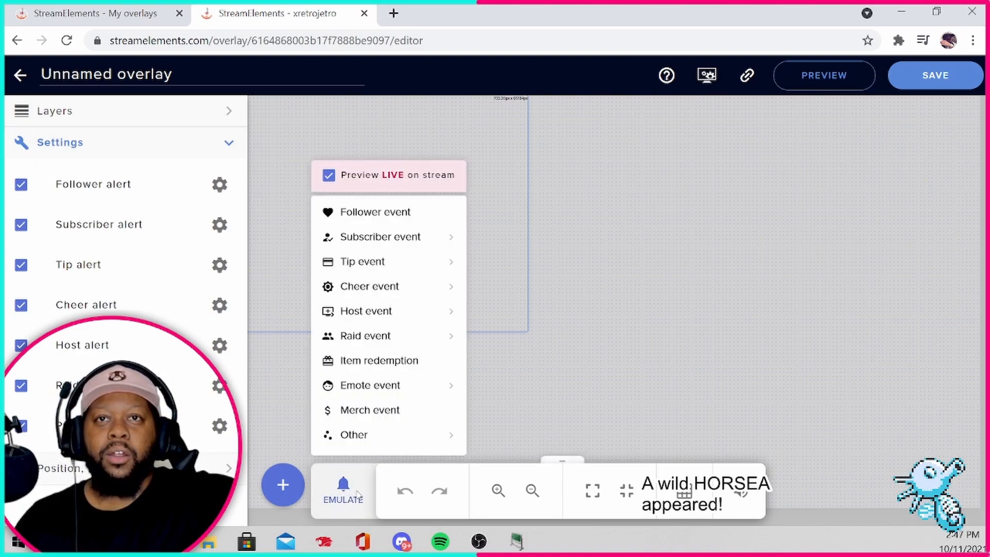
{"action": "left_click", "coordinate": [374, 217]}
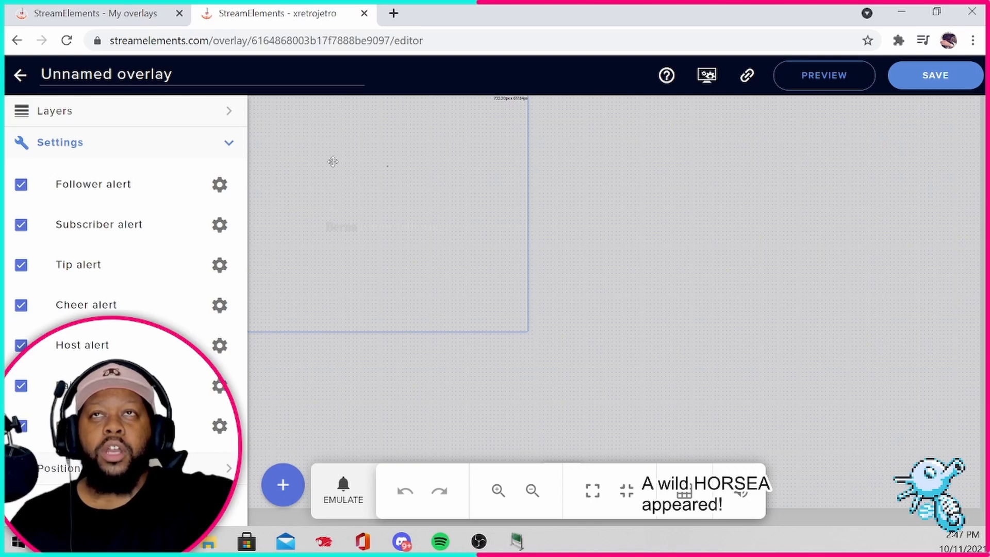
Enter super mario png as a Google query in a new browser tab
{"action": "left_click", "coordinate": [394, 15]}
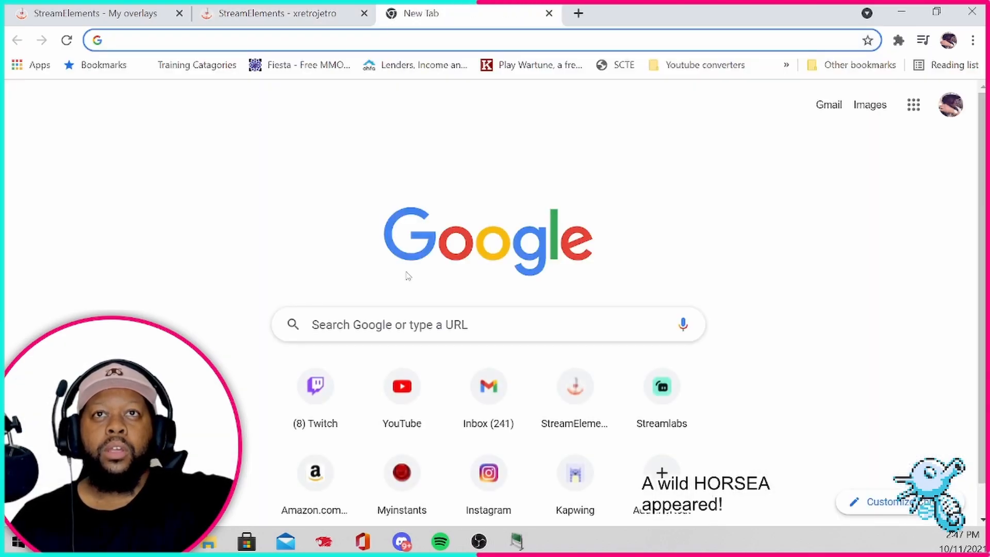
{"action": "left_click", "coordinate": [377, 313]}
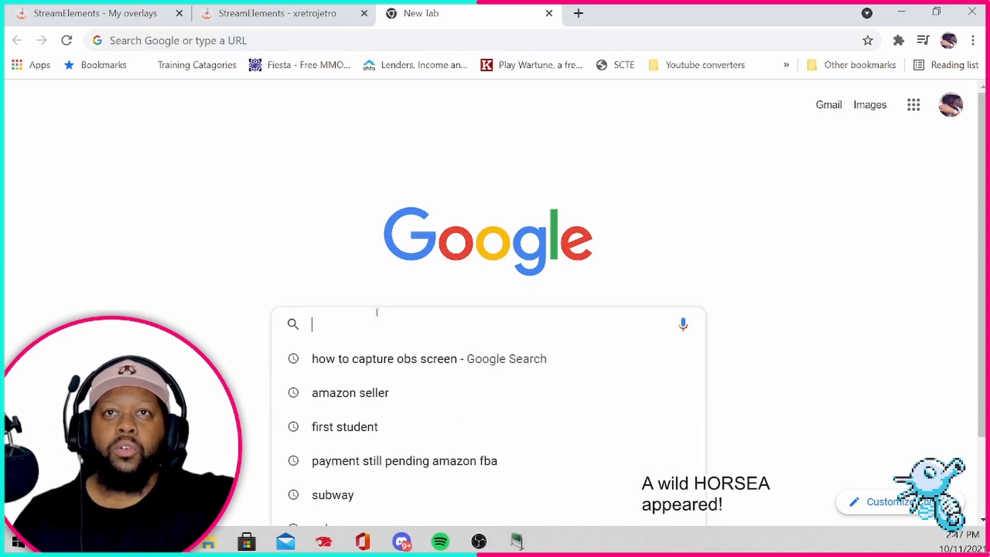
{"action": "left_click", "coordinate": [201, 294]}
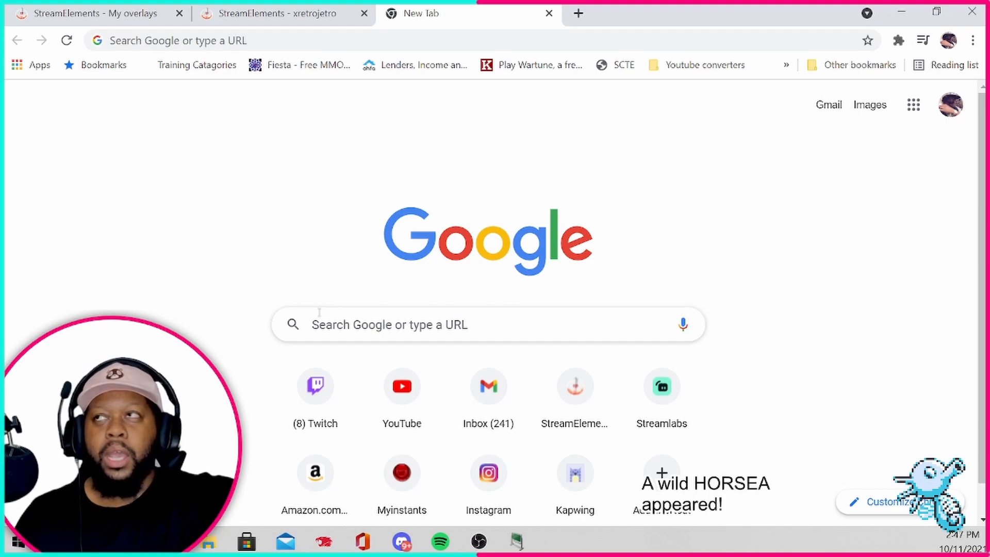
{"action": "left_click", "coordinate": [364, 324]}
{"action": "type", "text": "s"}
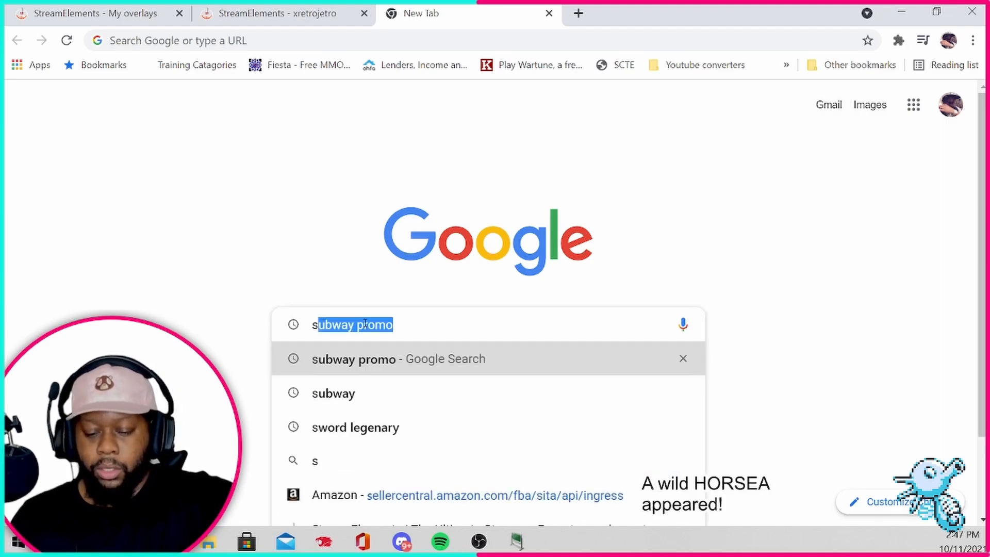
{"action": "type", "text": "uper mario"}
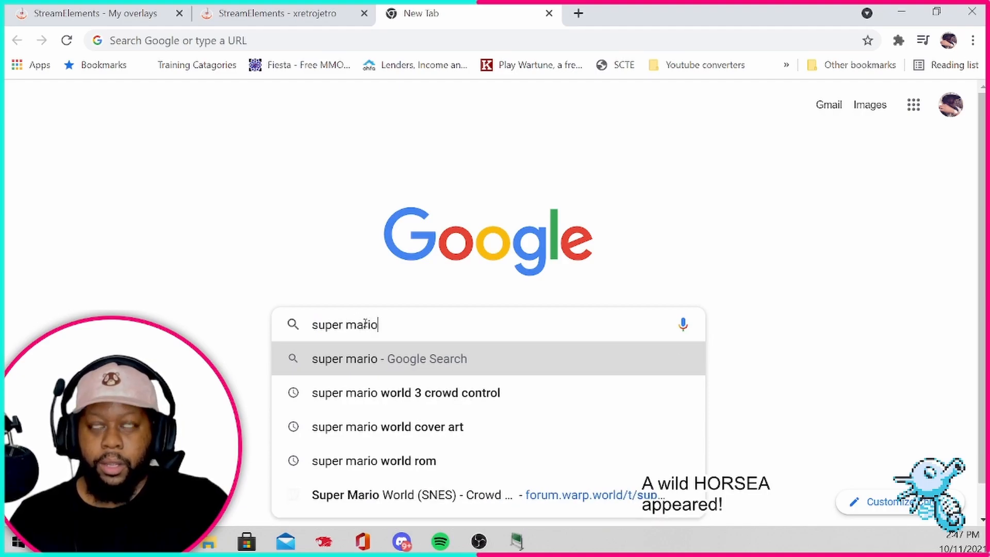
{"action": "type", "text": " png"}
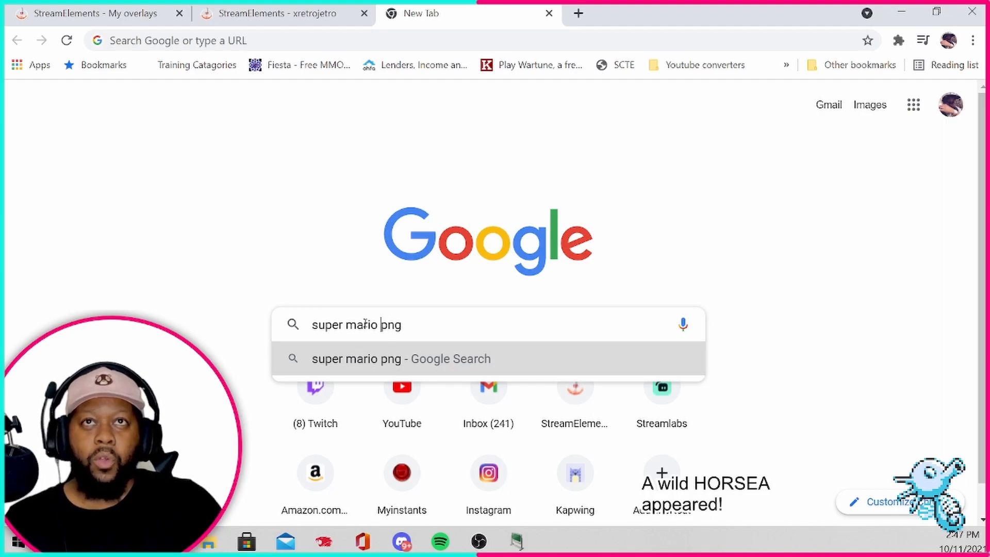
Change the query to super mario gif, run the search and show the image results
{"action": "key", "text": "BackSpace"}
{"action": "key", "text": "BackSpace"}
{"action": "key", "text": "BackSpace"}
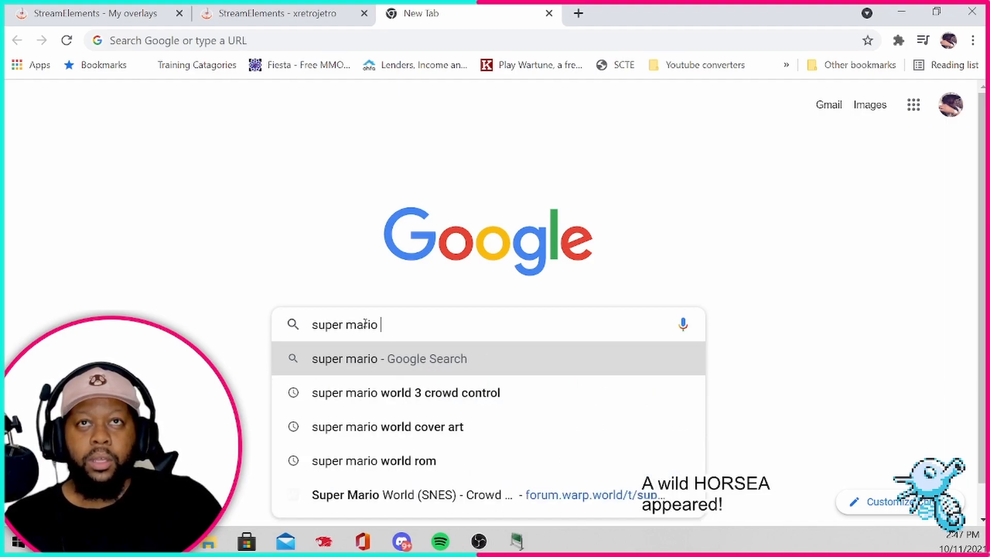
{"action": "type", "text": "gif"}
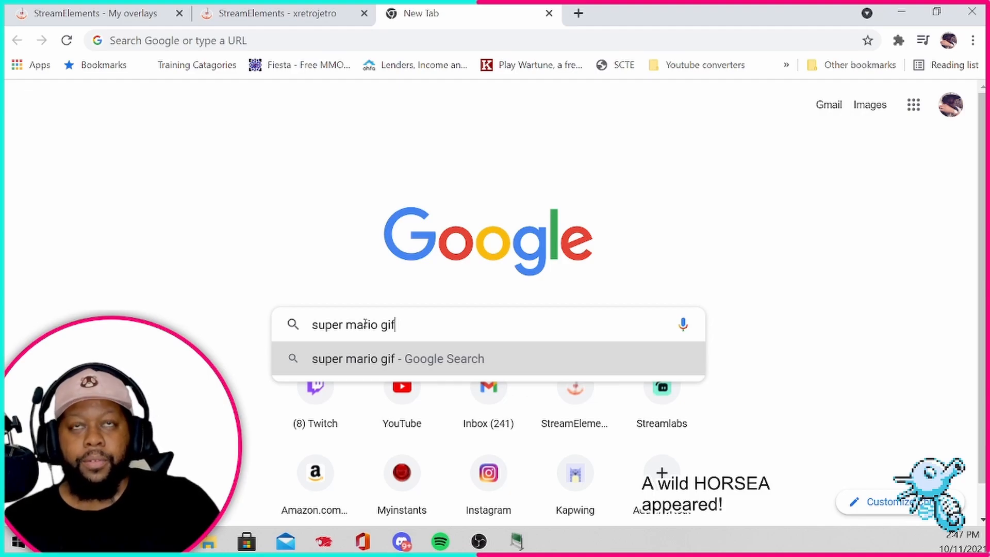
{"action": "key", "text": "Return"}
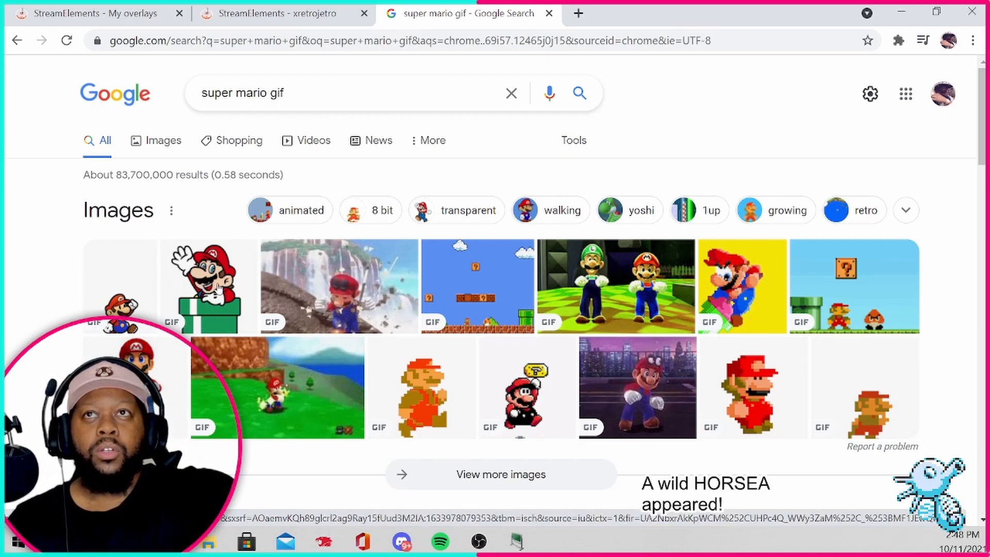
{"action": "left_click", "coordinate": [147, 144]}
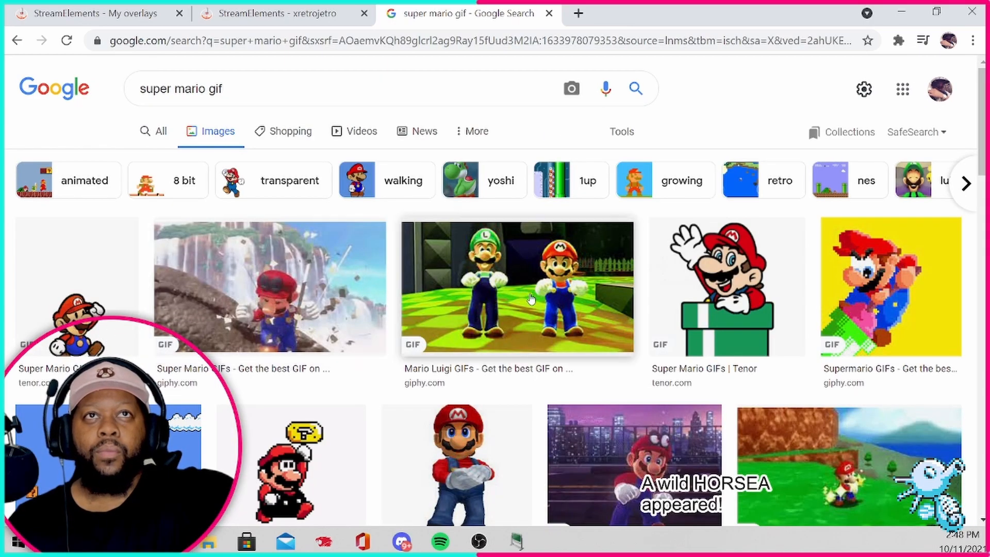
Save the Giphy GIF of Mario with folded arms to the Halloween folder as Mariofollow
{"action": "scroll", "coordinate": [716, 301], "scroll_direction": "down", "scroll_amount": 3}
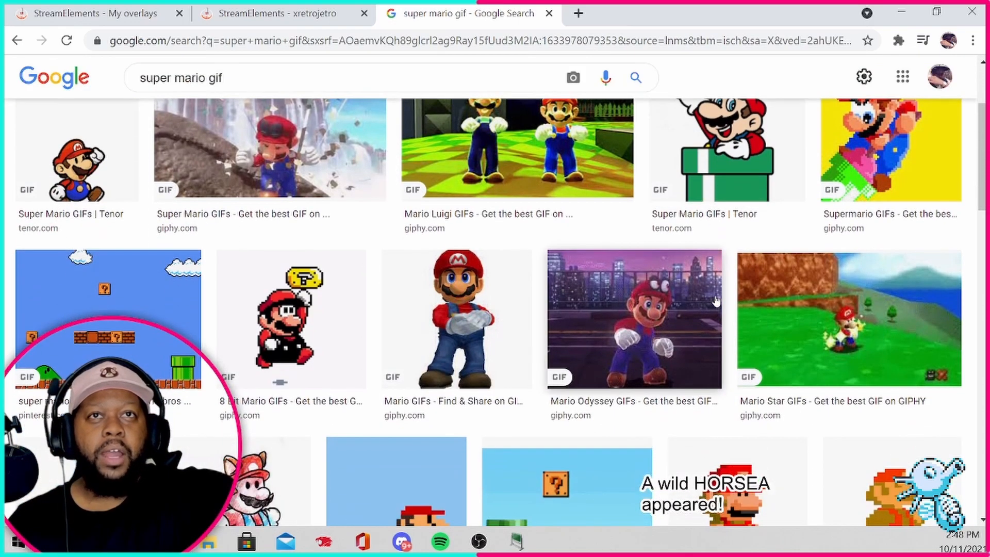
{"action": "left_click", "coordinate": [480, 322]}
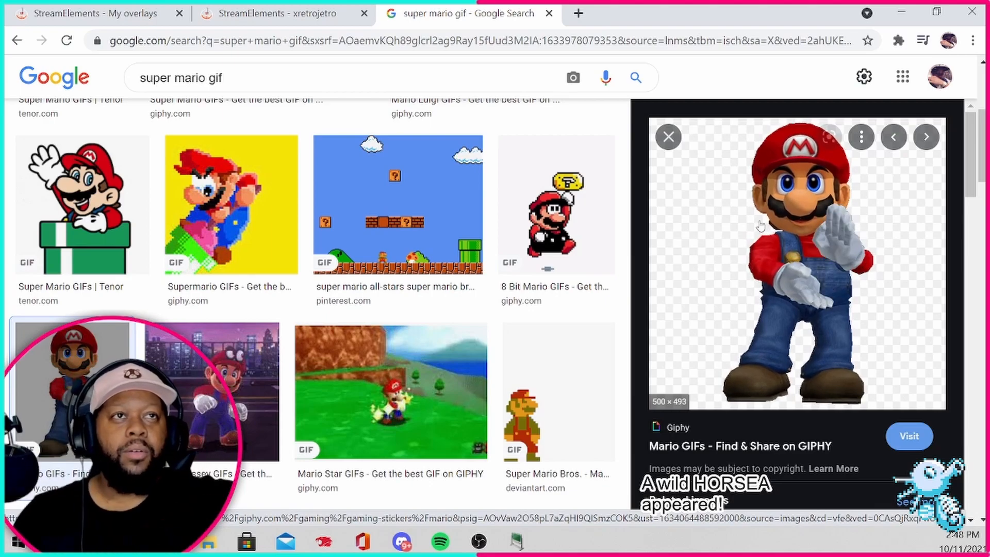
{"action": "right_click", "coordinate": [735, 264]}
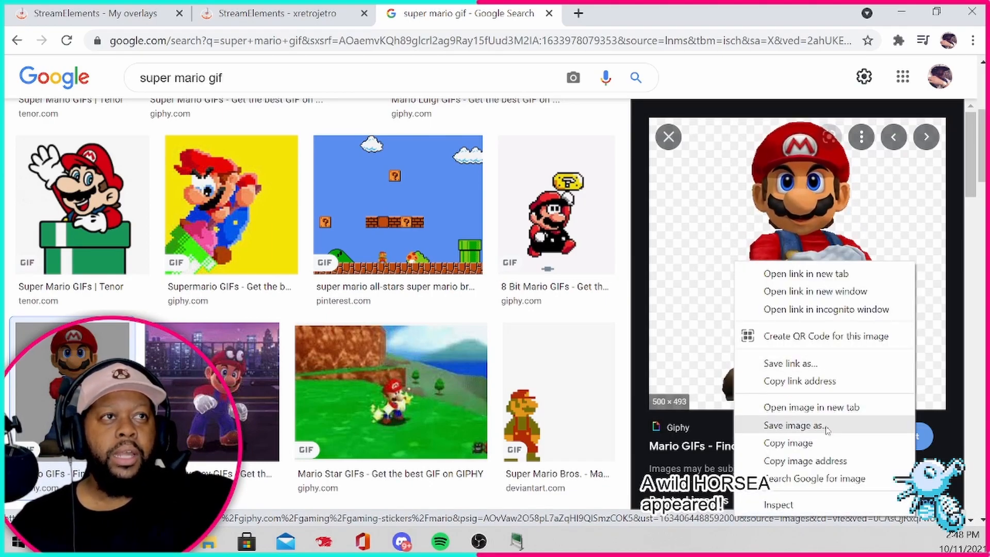
{"action": "left_click", "coordinate": [794, 426]}
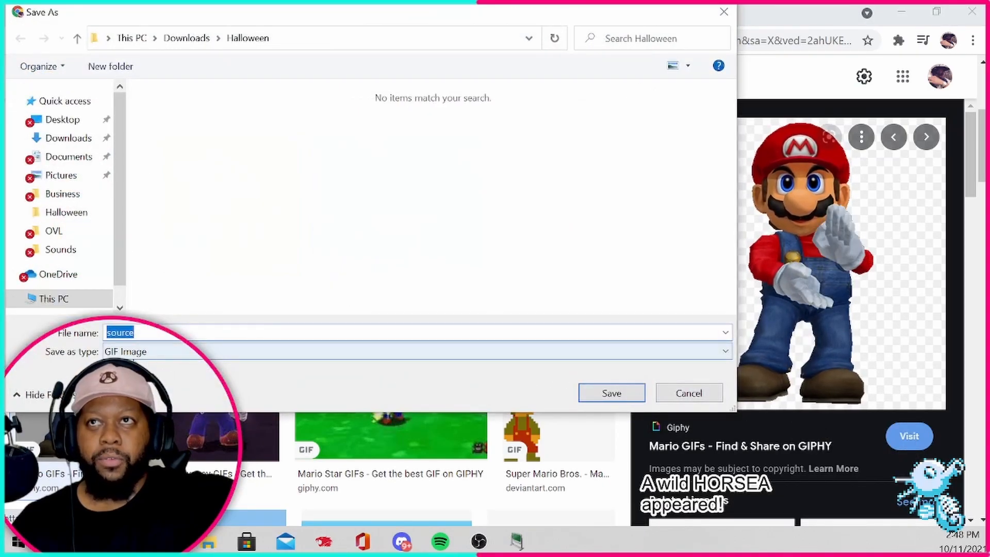
{"action": "left_click", "coordinate": [163, 336]}
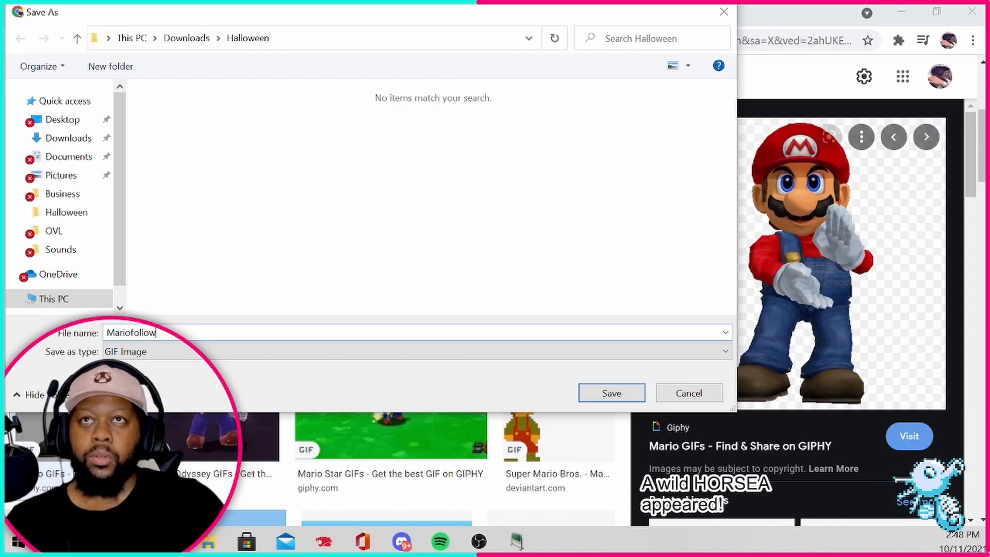
{"action": "type", "text": "Mariofollow"}
{"action": "key", "text": "Return"}
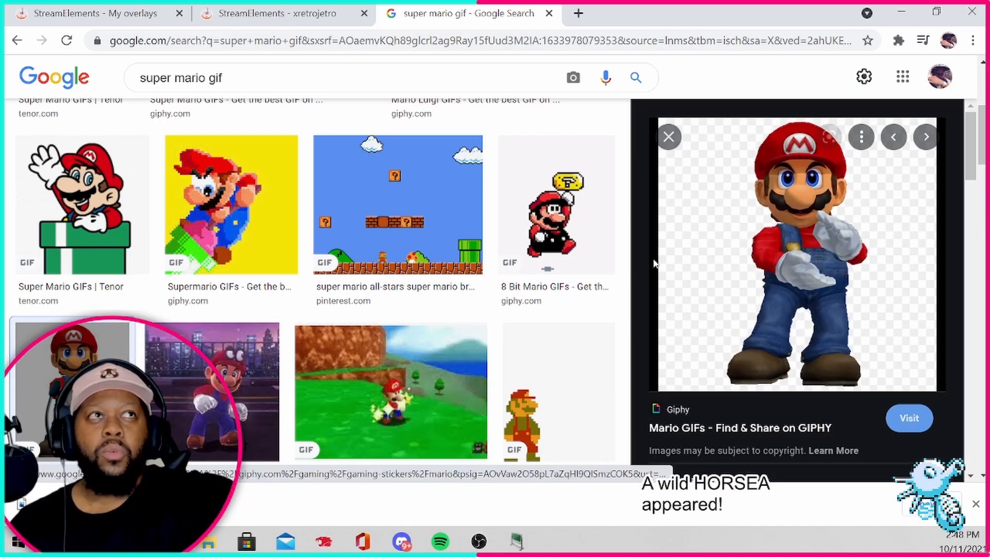
Replace the Google query with itsa me mario sound and run the search
{"action": "triple_click", "coordinate": [237, 79]}
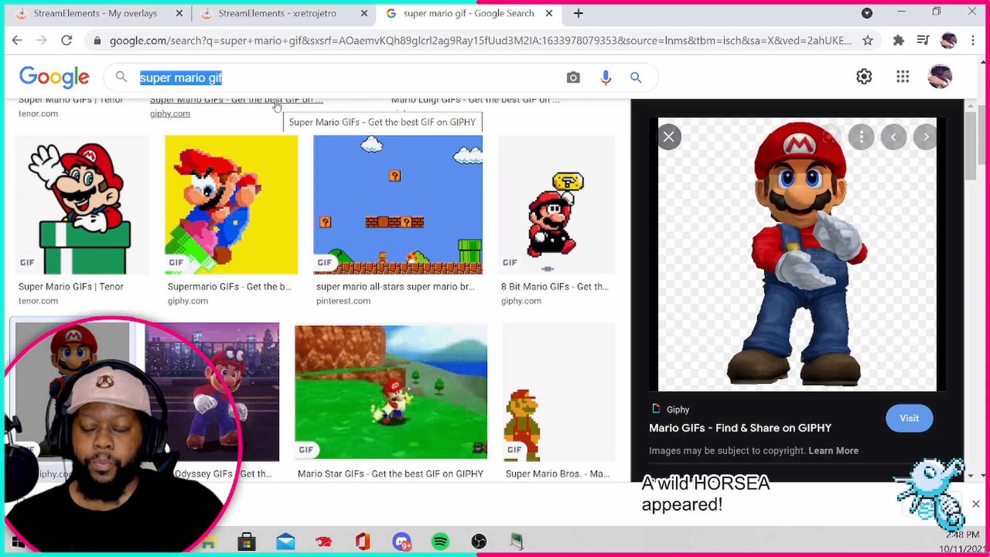
{"action": "type", "text": "itsa me"}
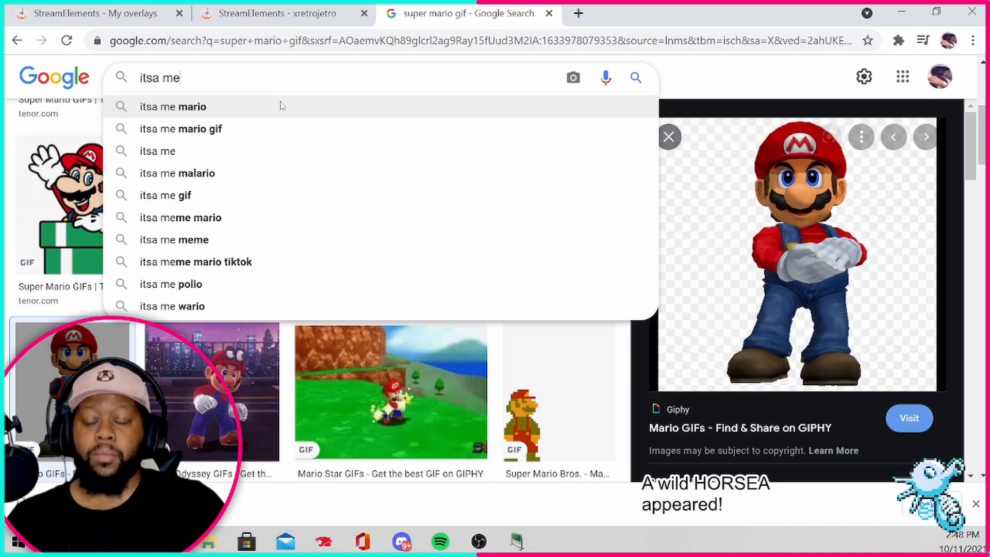
{"action": "type", "text": "mario soun"}
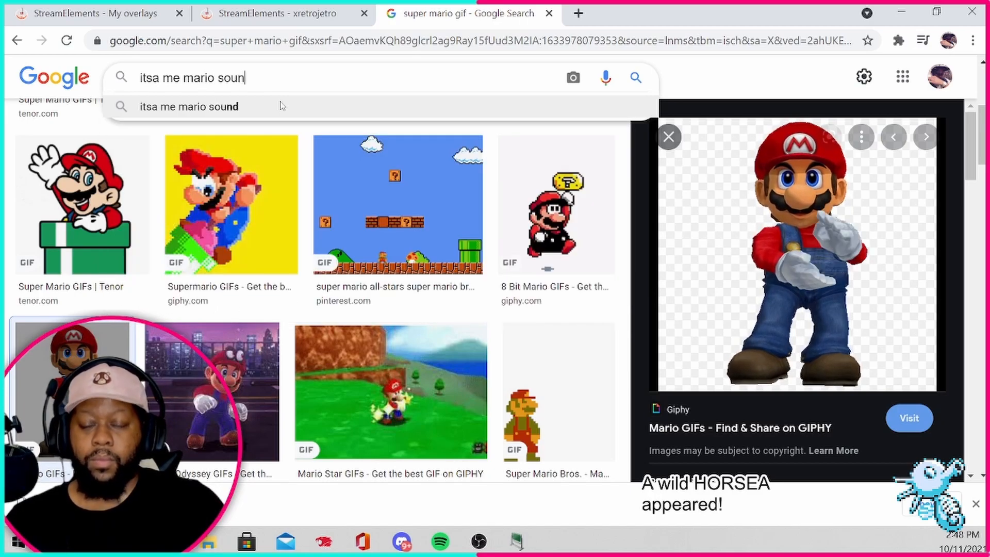
{"action": "type", "text": "d"}
{"action": "key", "text": "Return"}
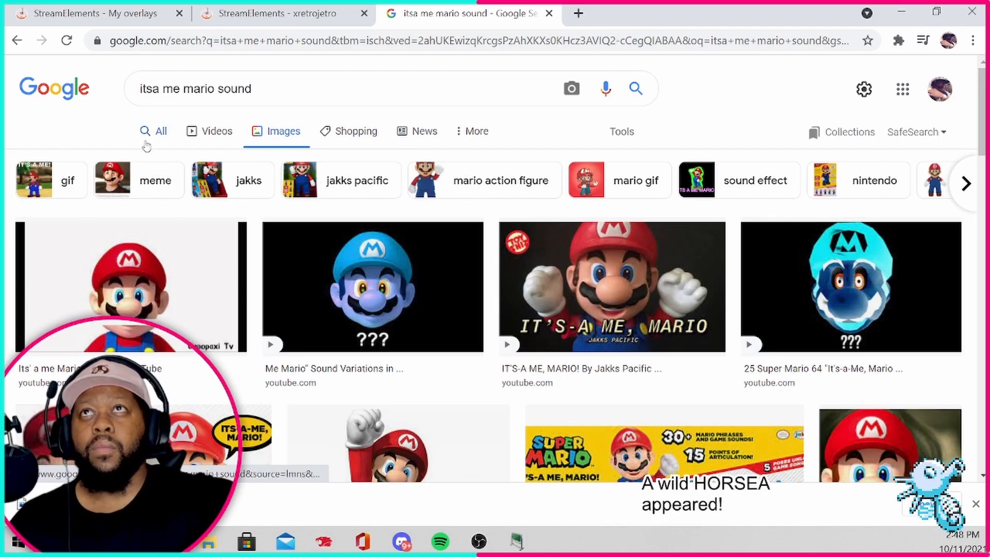
Switch from image results to all results and open the Myinstants page for Its A Me, Mario
{"action": "left_click", "coordinate": [159, 133]}
{"action": "scroll", "coordinate": [10, 305], "scroll_direction": "down", "scroll_amount": 1}
{"action": "scroll", "coordinate": [10, 304], "scroll_direction": "down", "scroll_amount": 10}
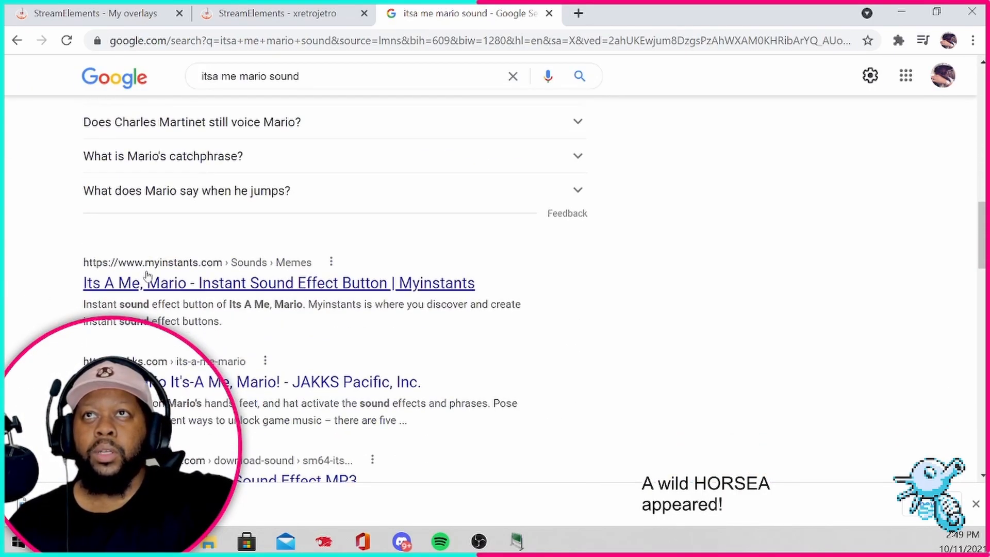
{"action": "left_click", "coordinate": [189, 287]}
{"action": "scroll", "coordinate": [276, 277], "scroll_direction": "down", "scroll_amount": 4}
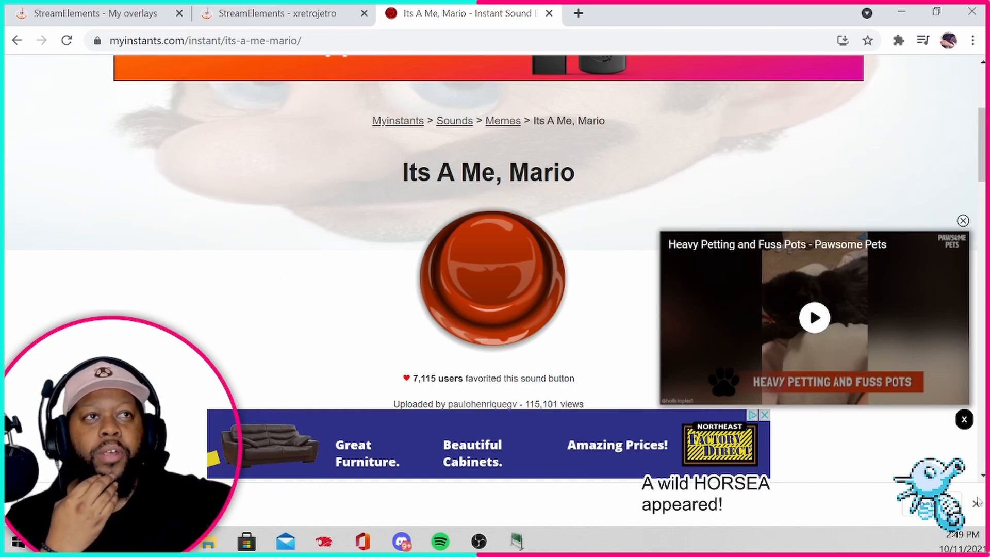
Dismiss the banner ad and the floating video on the sound page to reach the download options
{"action": "left_click", "coordinate": [761, 416]}
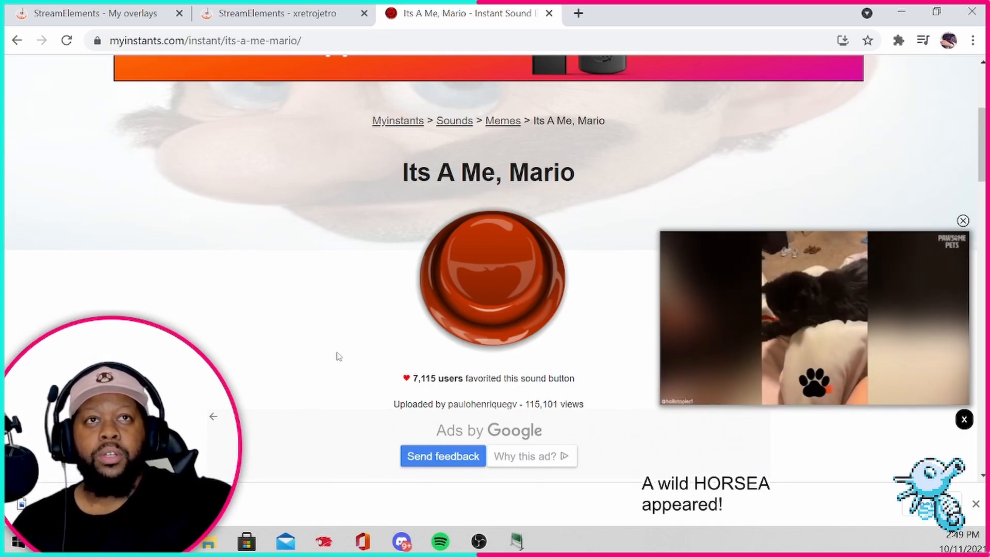
{"action": "scroll", "coordinate": [336, 355], "scroll_direction": "down", "scroll_amount": 6}
{"action": "scroll", "coordinate": [338, 355], "scroll_direction": "up", "scroll_amount": 3}
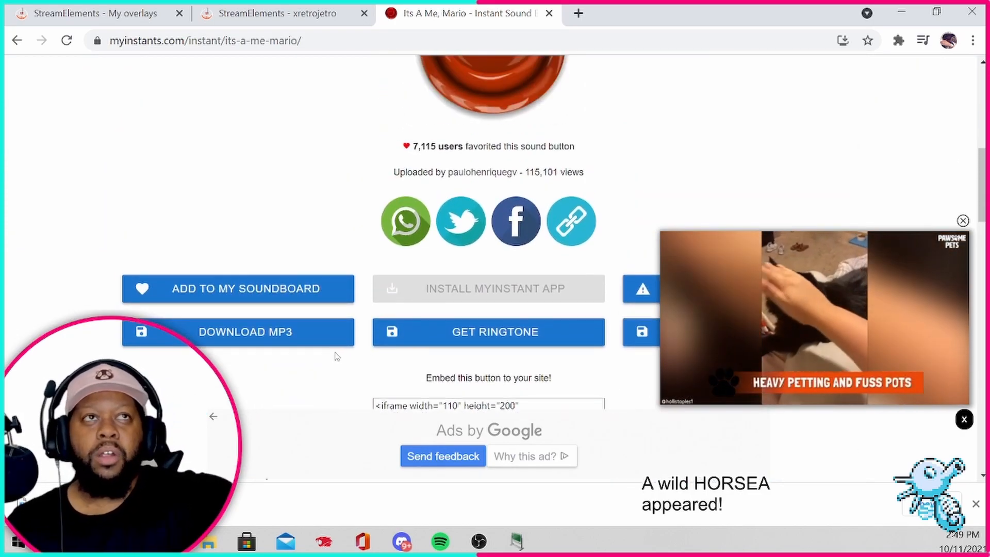
{"action": "left_click", "coordinate": [963, 220]}
{"action": "scroll", "coordinate": [639, 216], "scroll_direction": "up", "scroll_amount": 3}
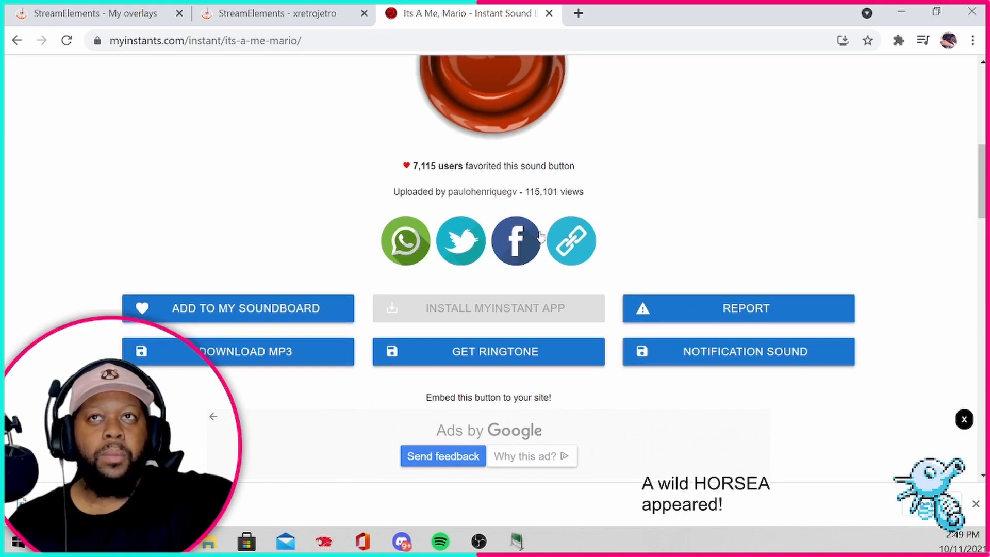
{"action": "scroll", "coordinate": [674, 217], "scroll_direction": "down", "scroll_amount": 3}
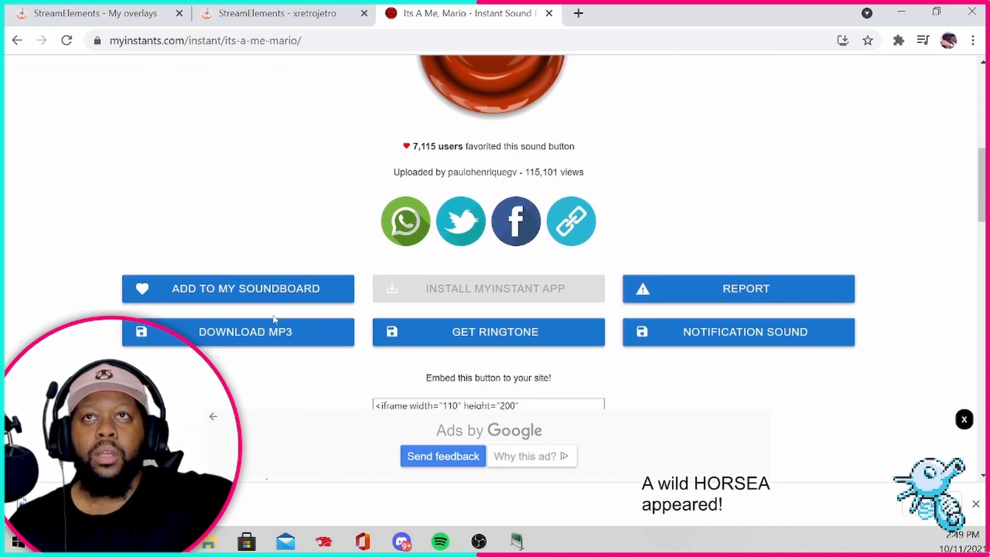
Open the sound's MP3 download and save the audio as its-me-mario in the Halloween folder
{"action": "left_click", "coordinate": [249, 338]}
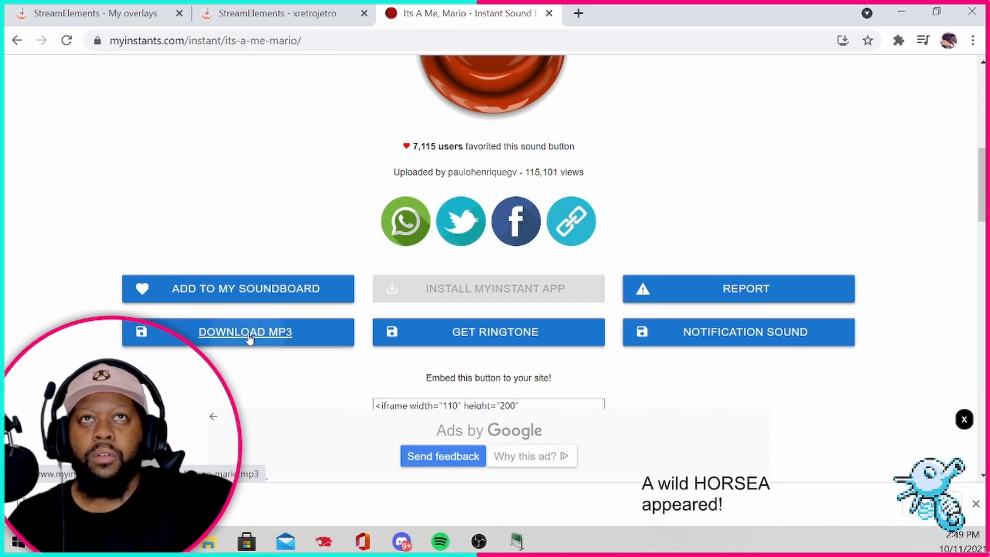
{"action": "left_click", "coordinate": [528, 329]}
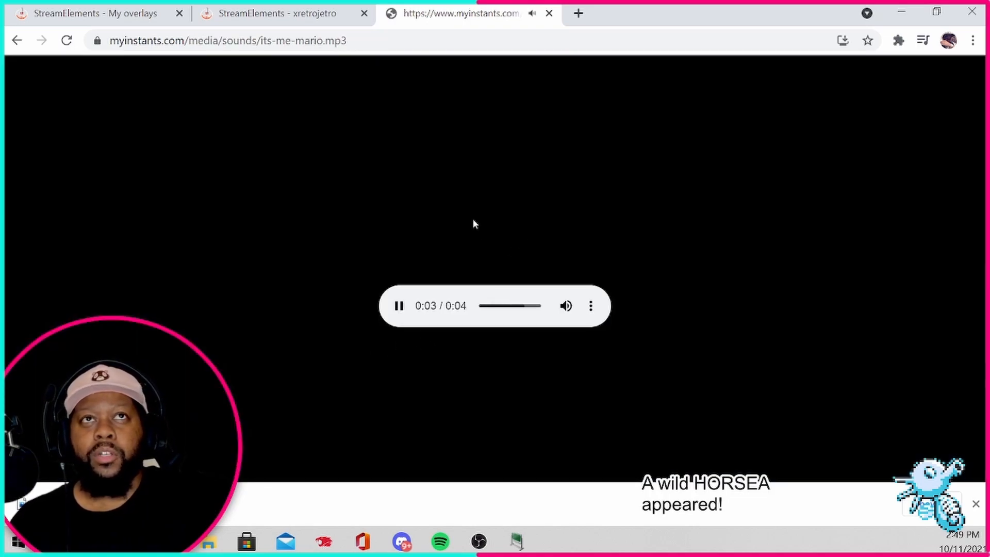
{"action": "right_click", "coordinate": [474, 223]}
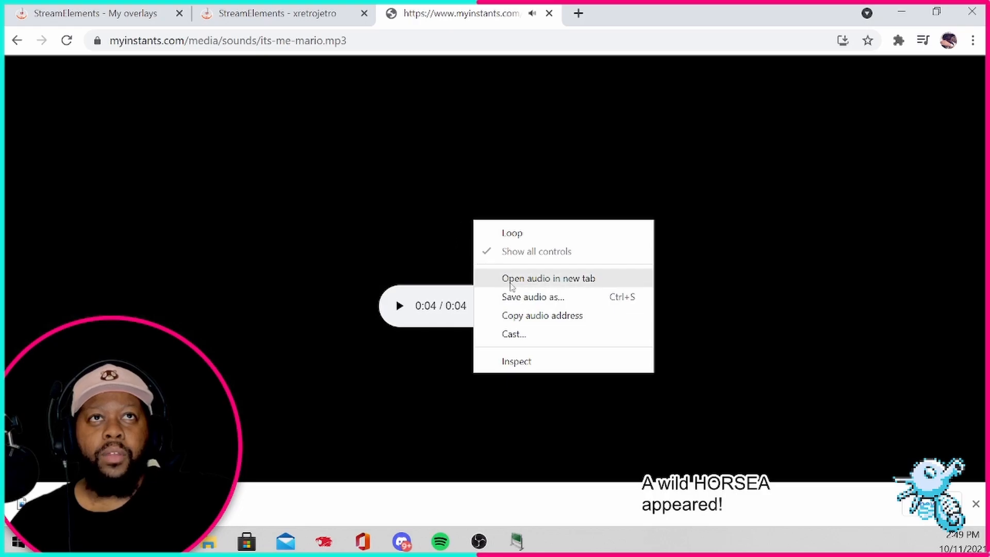
{"action": "left_click", "coordinate": [529, 298]}
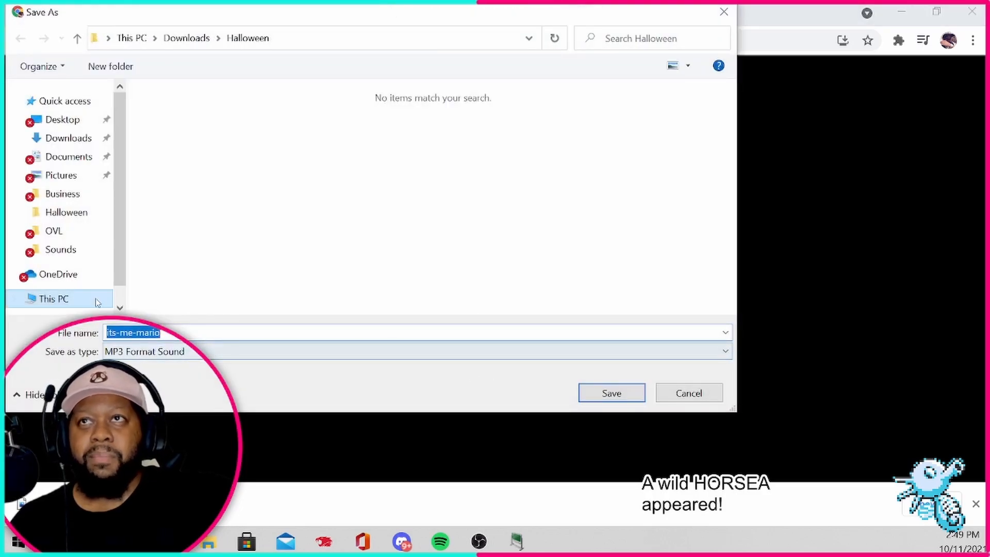
{"action": "left_click", "coordinate": [608, 392]}
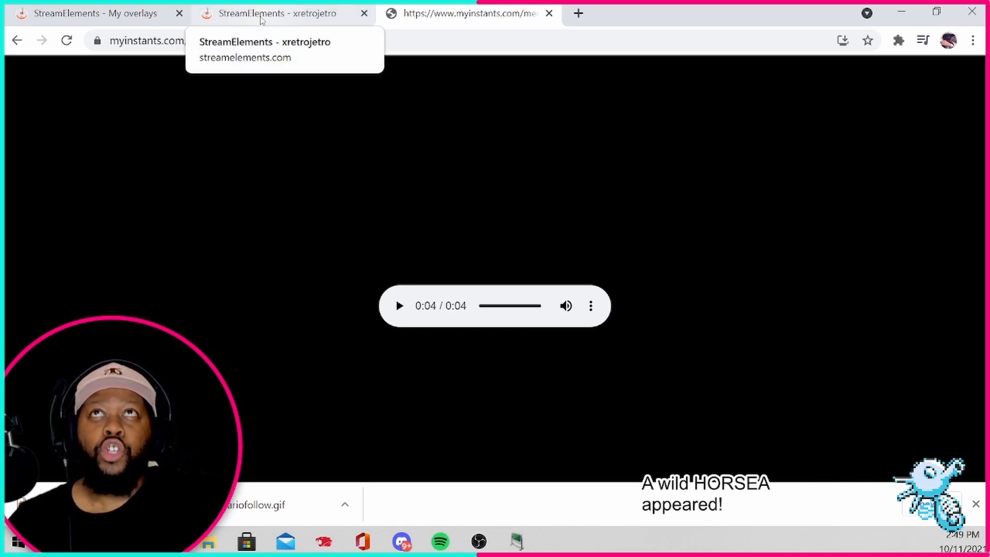
Return to the StreamElements overlay editor, open the follower alert's advanced settings and check its variations settings
{"action": "left_click", "coordinate": [261, 20]}
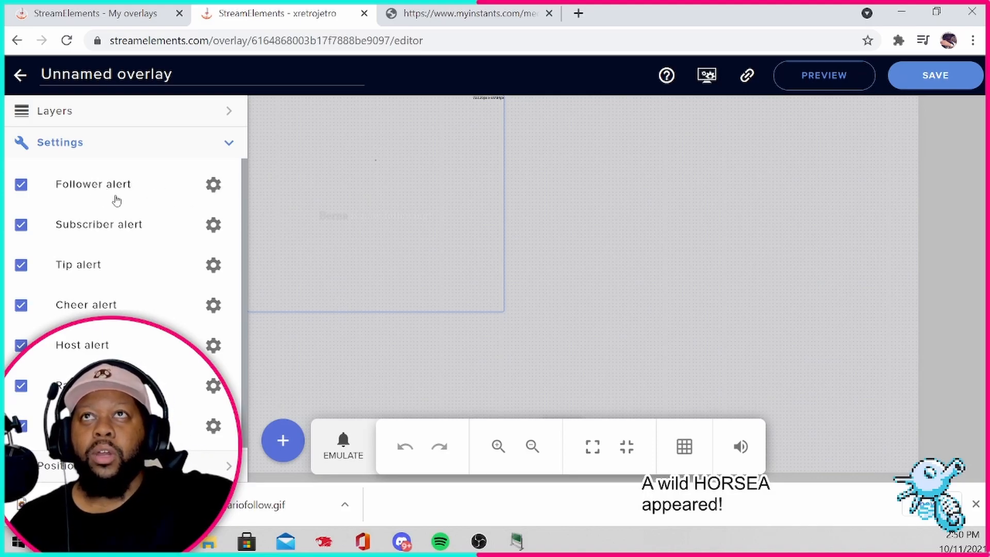
{"action": "left_click", "coordinate": [214, 186]}
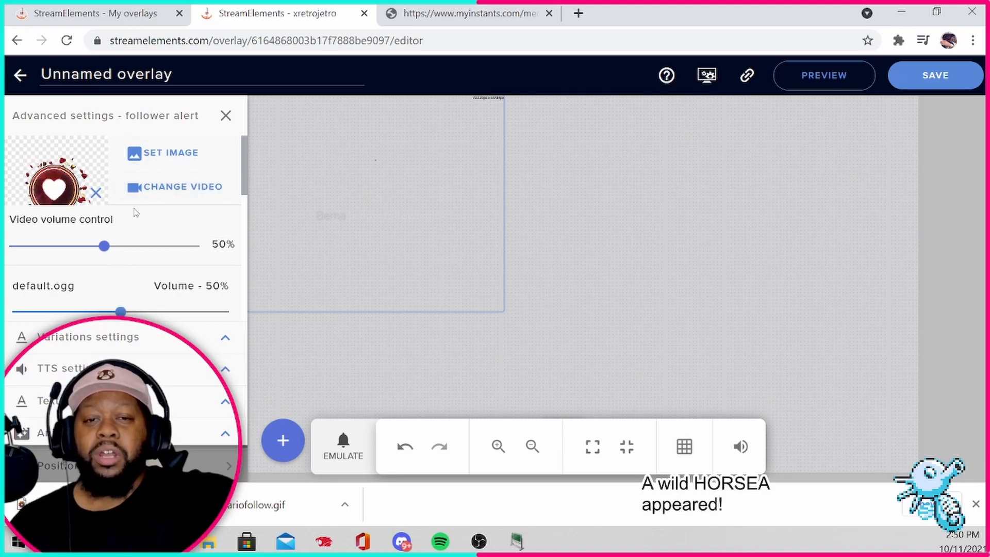
{"action": "left_click", "coordinate": [224, 337]}
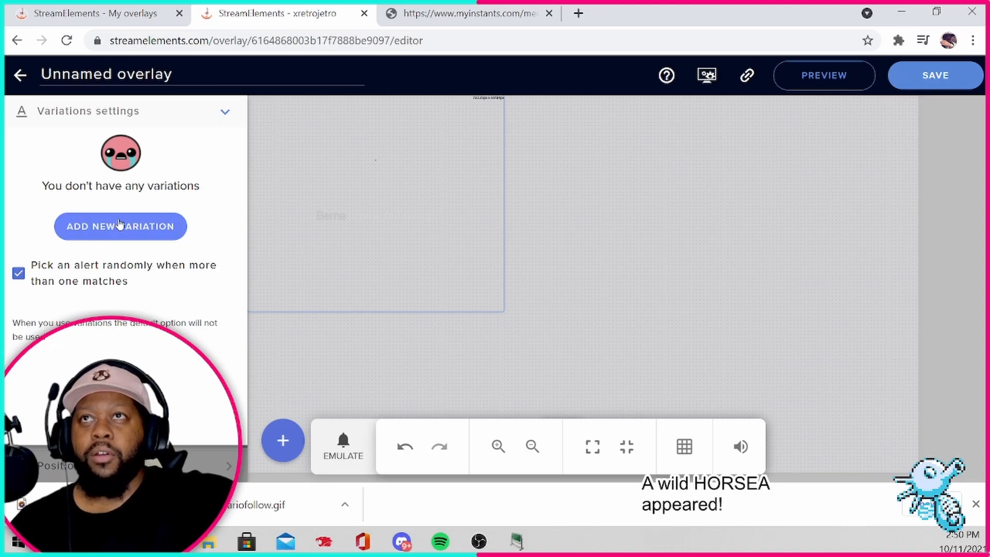
{"action": "left_click", "coordinate": [226, 112]}
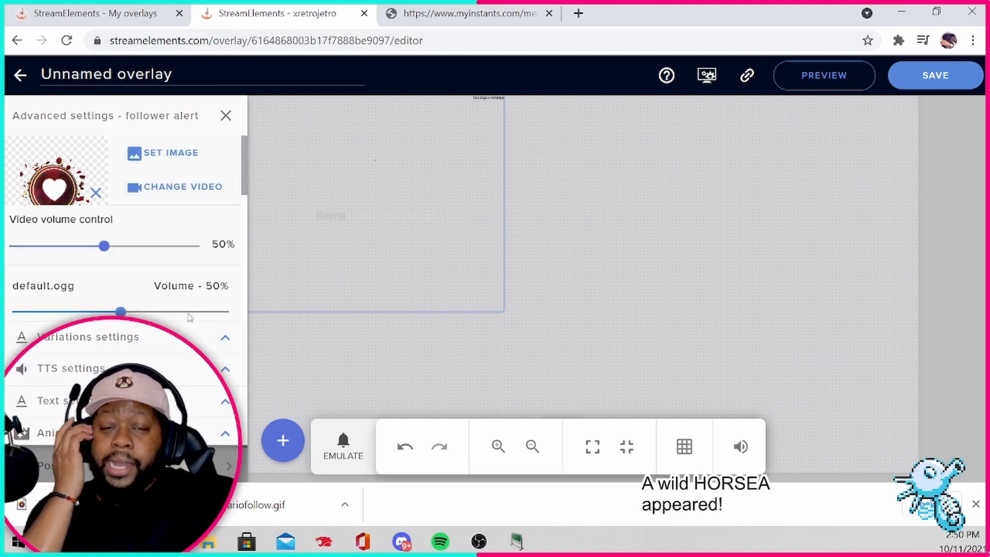
Browse the image library for the follower alert and upload the Mariofollow GIF from the Halloween folder
{"action": "left_click", "coordinate": [185, 160]}
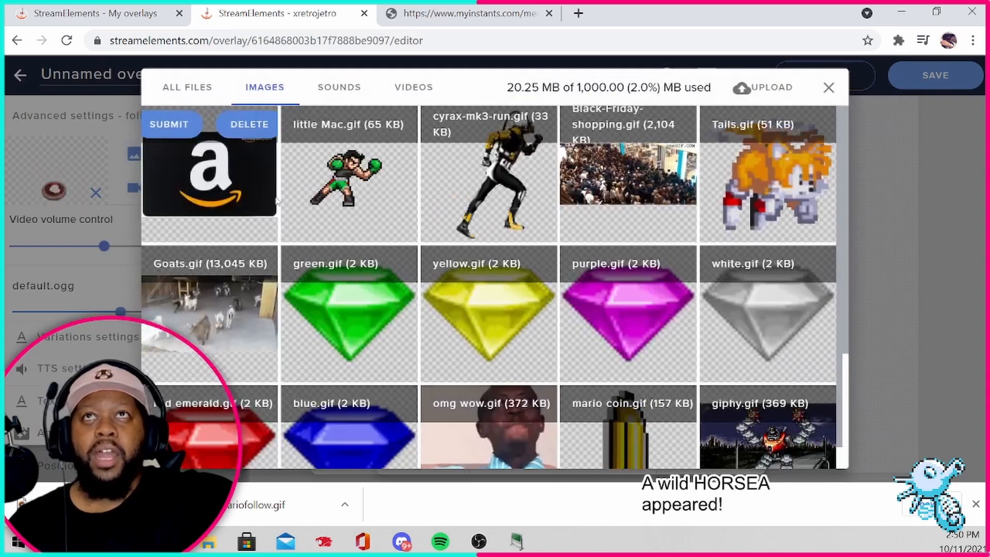
{"action": "scroll", "coordinate": [382, 244], "scroll_direction": "down", "scroll_amount": 4}
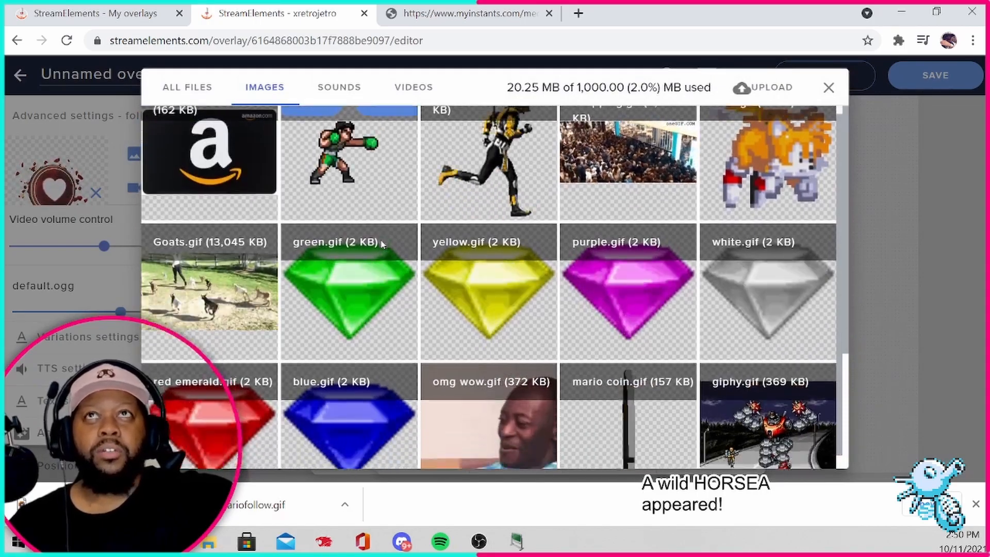
{"action": "scroll", "coordinate": [377, 239], "scroll_direction": "down", "scroll_amount": 3}
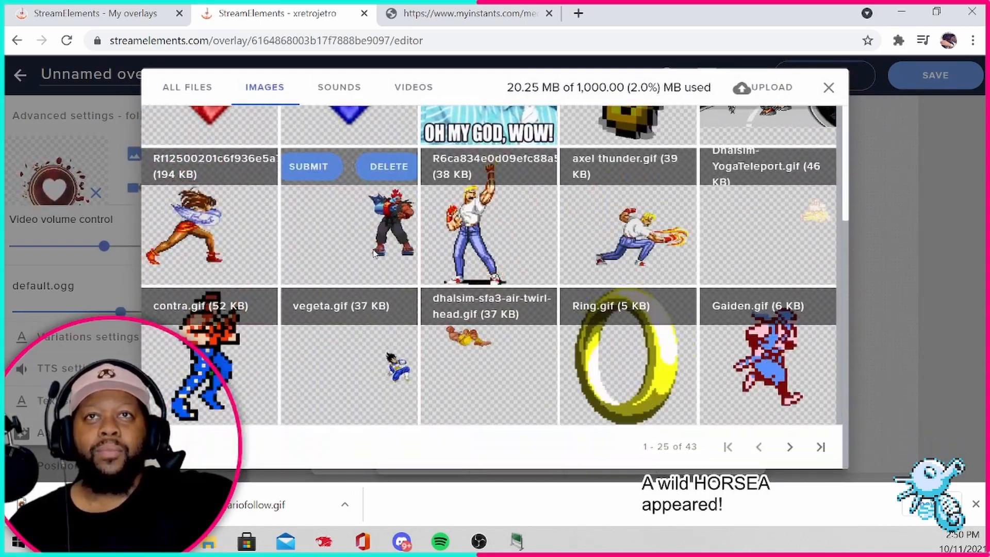
{"action": "scroll", "coordinate": [373, 251], "scroll_direction": "up", "scroll_amount": 3}
{"action": "scroll", "coordinate": [374, 253], "scroll_direction": "up", "scroll_amount": 1}
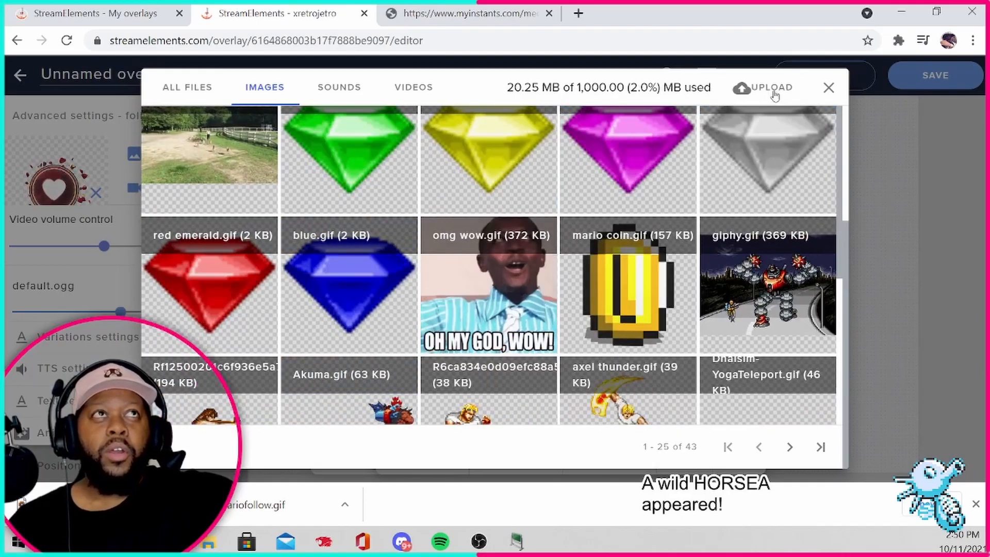
{"action": "left_click", "coordinate": [764, 89]}
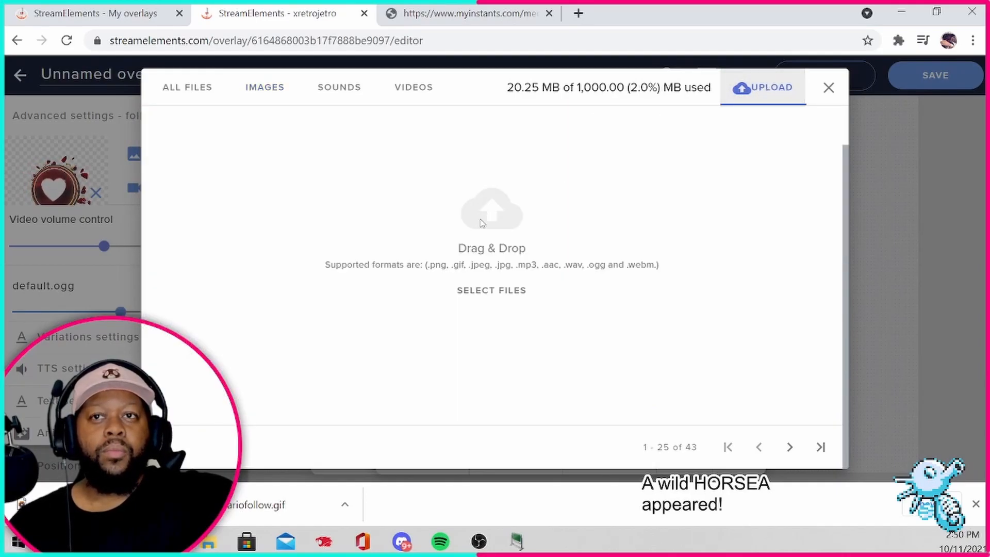
{"action": "left_click", "coordinate": [488, 219]}
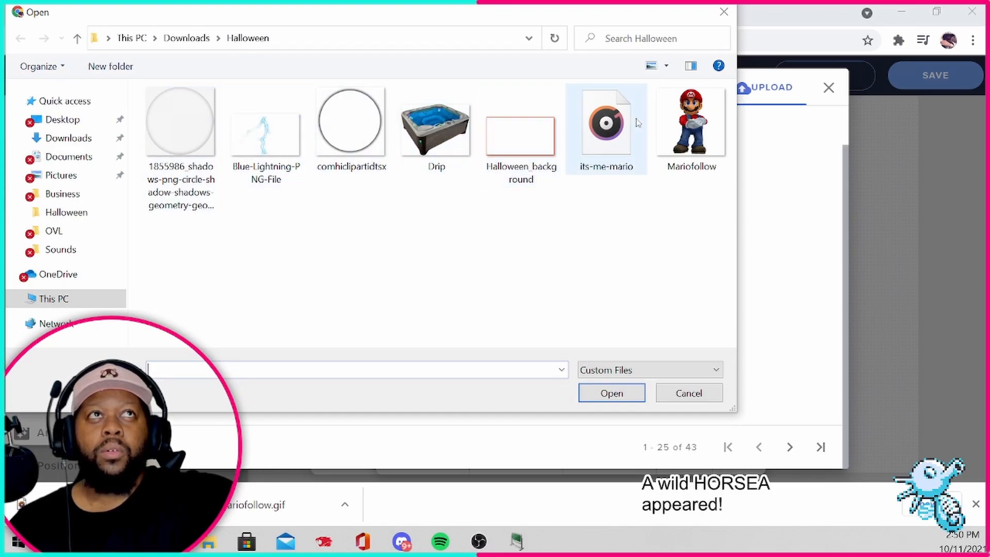
{"action": "left_click", "coordinate": [705, 126]}
{"action": "left_click", "coordinate": [613, 394]}
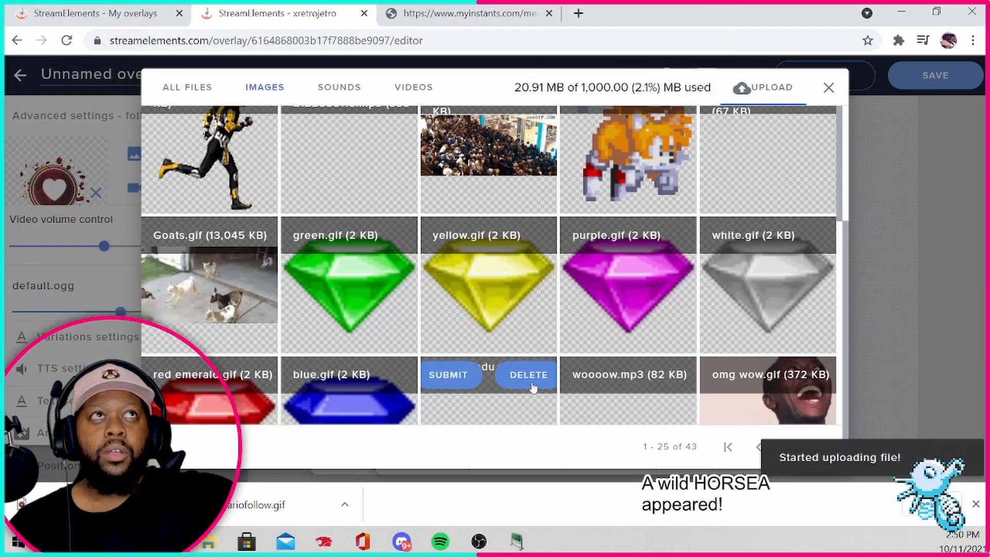
Find the uploaded Mariofollow.gif in the image library and set it as the follower alert's image
{"action": "scroll", "coordinate": [531, 381], "scroll_direction": "down", "scroll_amount": 4}
{"action": "scroll", "coordinate": [495, 288], "scroll_direction": "up", "scroll_amount": 3}
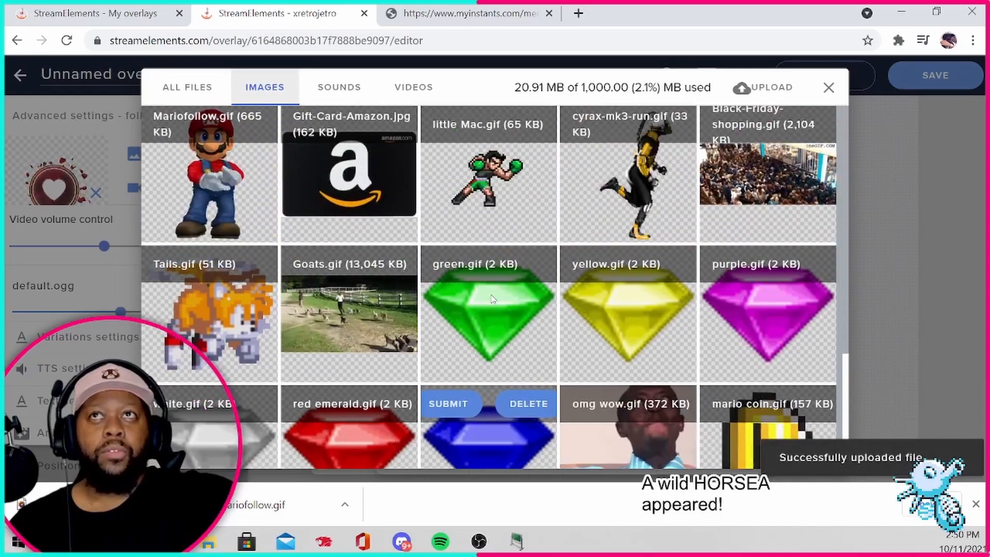
{"action": "left_click", "coordinate": [166, 122]}
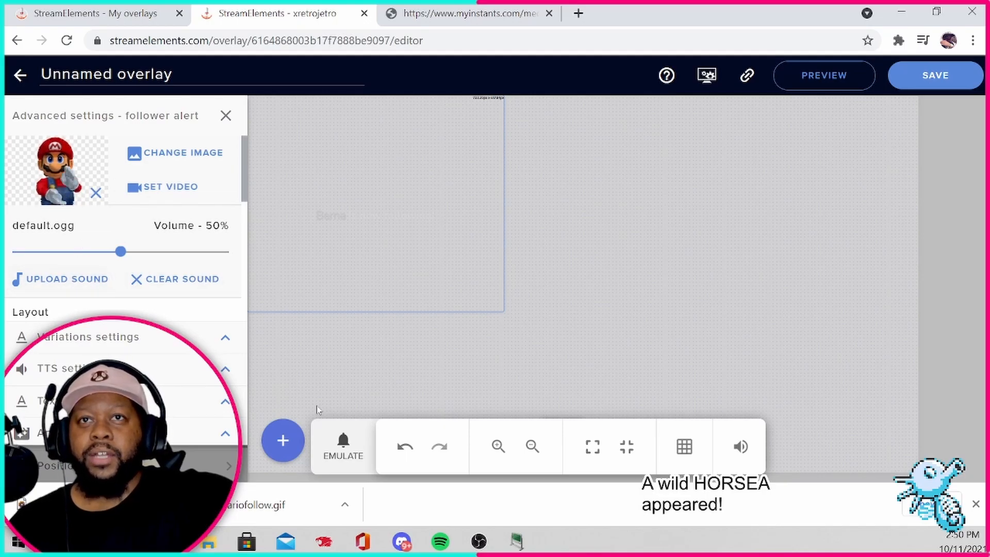
Emulate a follower event to test the alert with the Mario image
{"action": "left_click", "coordinate": [342, 449]}
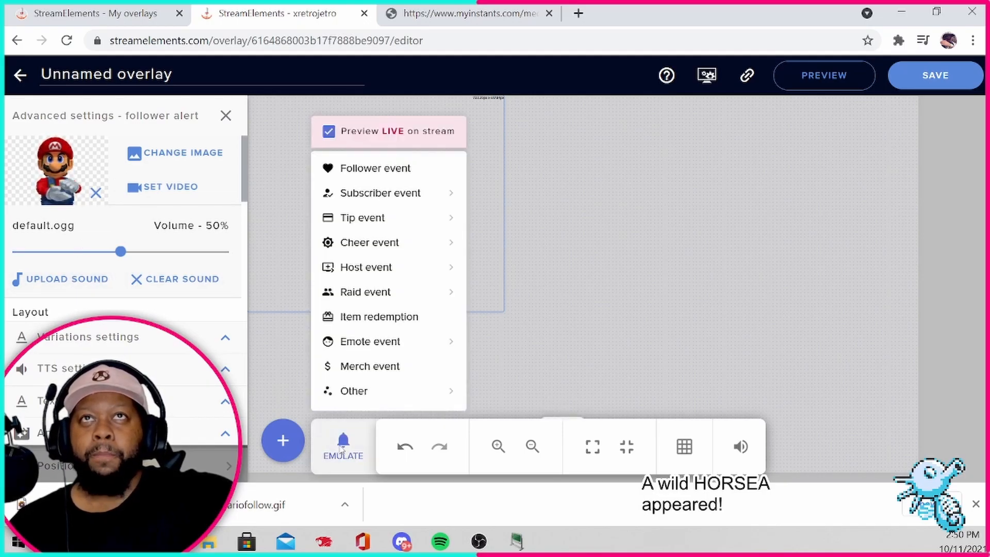
{"action": "left_click", "coordinate": [397, 170]}
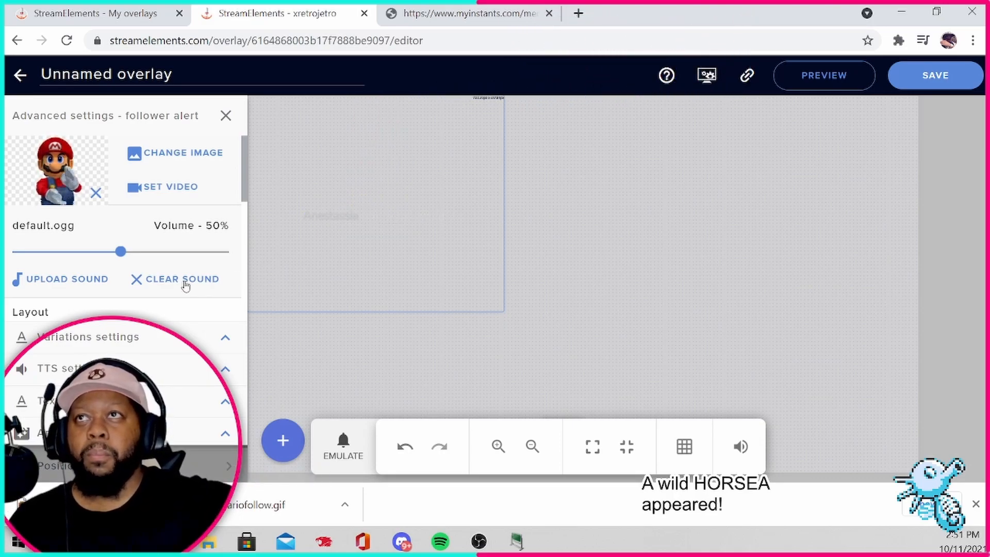
Upload the its-me-mario file from the Halloween folder to the sound library and set it as the follower alert's sound
{"action": "left_click", "coordinate": [45, 281]}
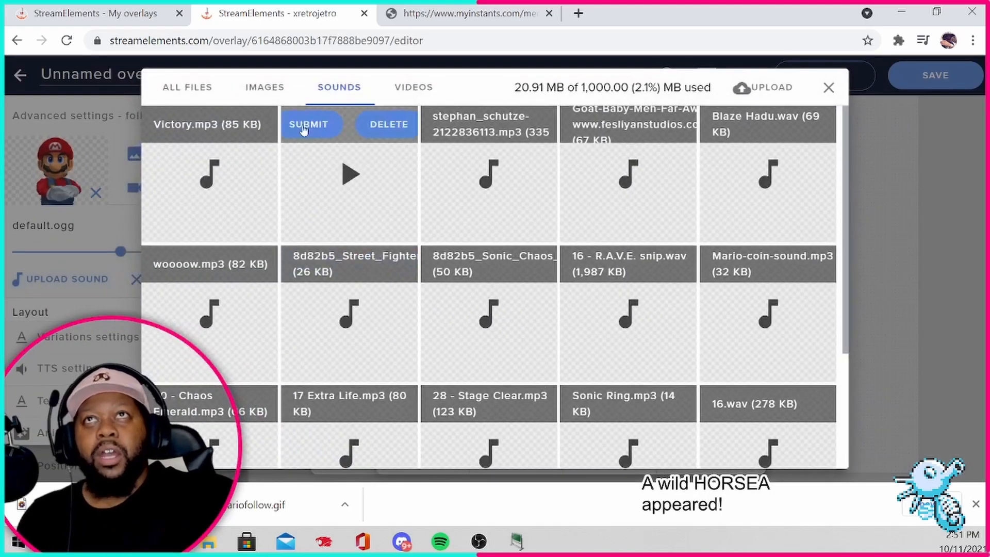
{"action": "left_click", "coordinate": [749, 92]}
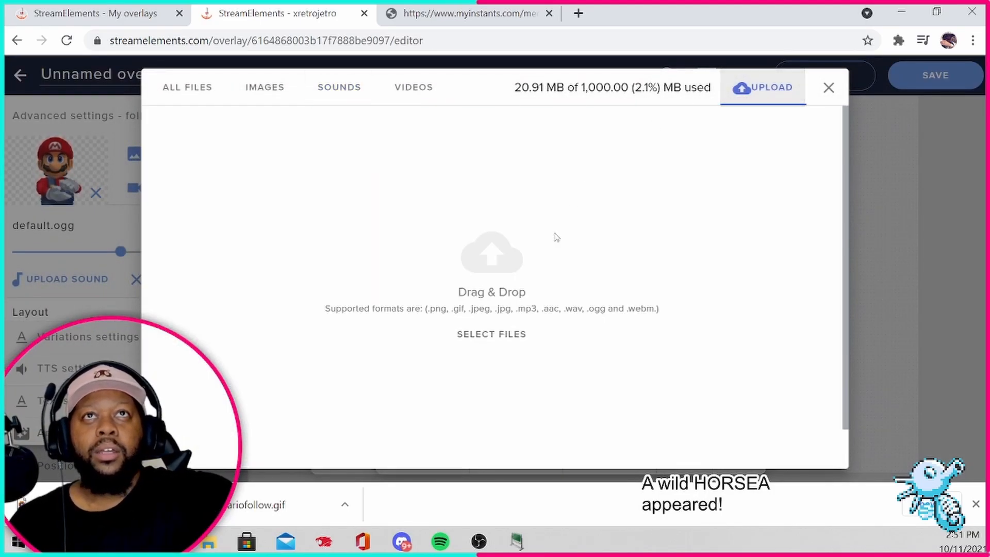
{"action": "left_click", "coordinate": [505, 281]}
{"action": "left_click", "coordinate": [618, 137]}
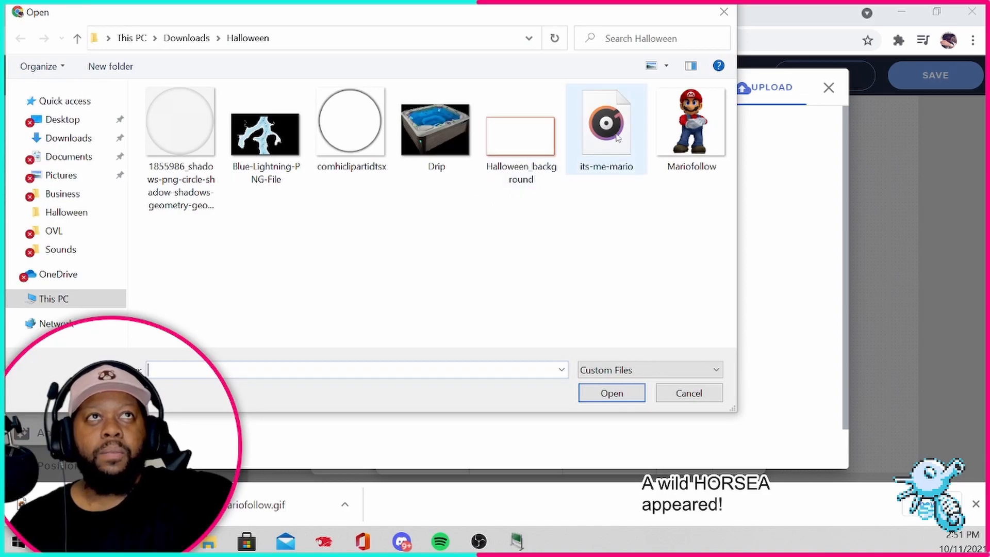
{"action": "left_click", "coordinate": [610, 393]}
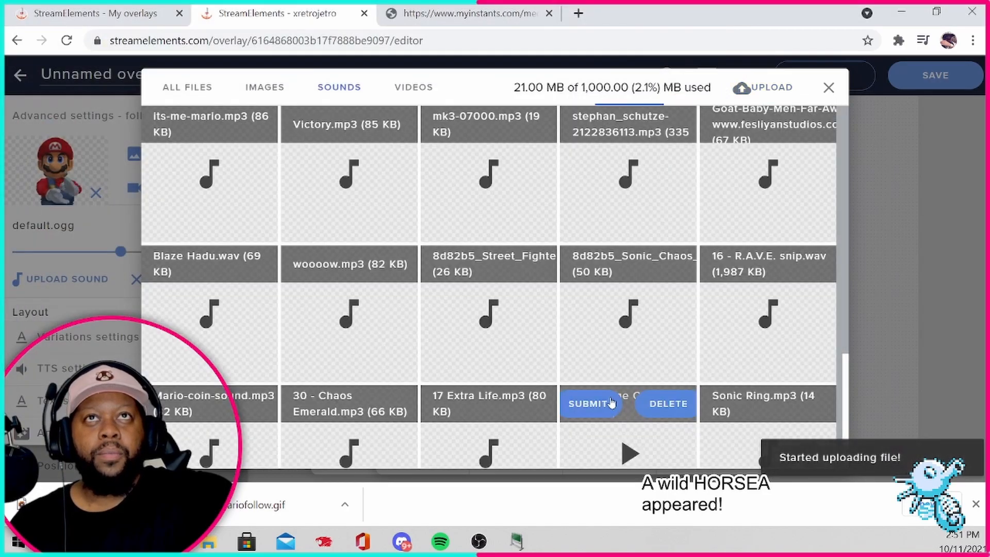
{"action": "mouse_move", "coordinate": [200, 219]}
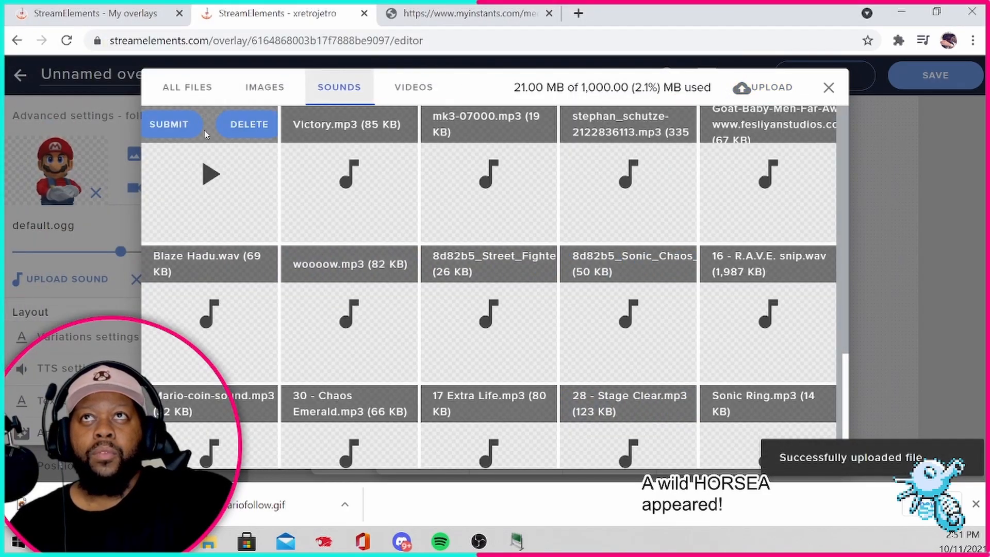
{"action": "left_click", "coordinate": [169, 125]}
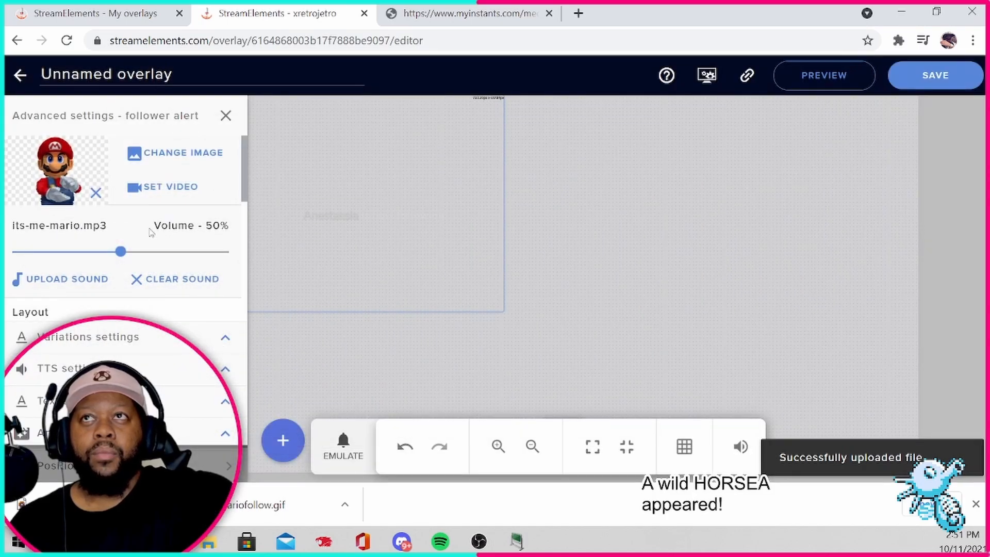
Set the follower alert's sound volume to 45% and emulate a follower event to hear it
{"action": "mouse_move", "coordinate": [109, 253]}
{"action": "left_mouse_down"}
{"action": "mouse_move", "coordinate": [75, 254]}
{"action": "mouse_move", "coordinate": [109, 254]}
{"action": "left_mouse_up"}
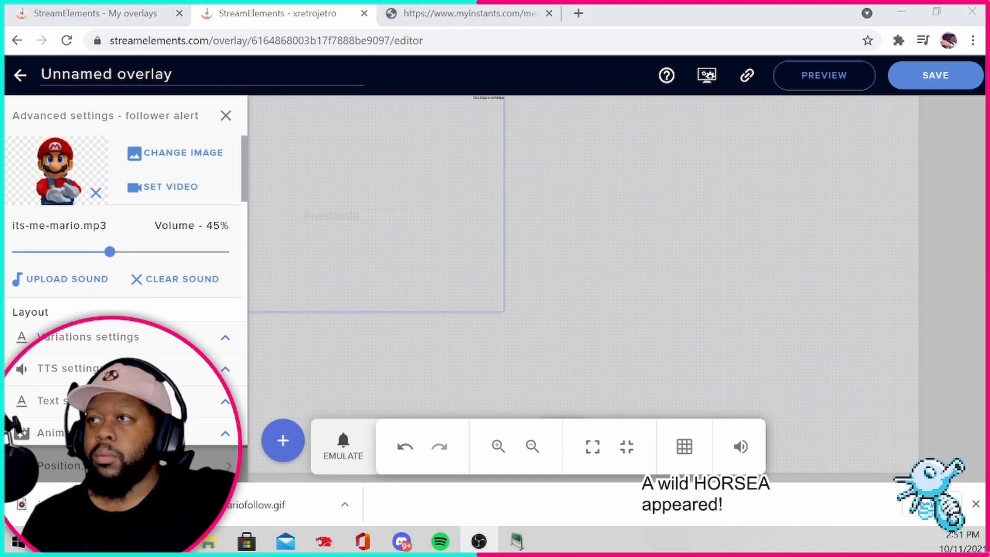
{"action": "left_click", "coordinate": [346, 453]}
{"action": "left_click", "coordinate": [409, 162]}
{"action": "left_click", "coordinate": [724, 180]}
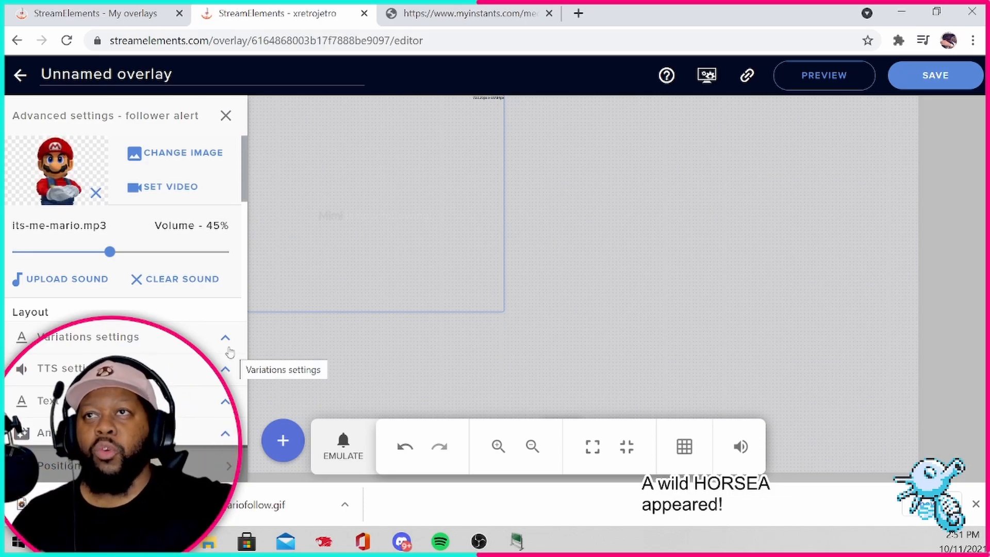
Open the follower alert's text settings and change the font to Original Surfer
{"action": "left_click", "coordinate": [226, 402]}
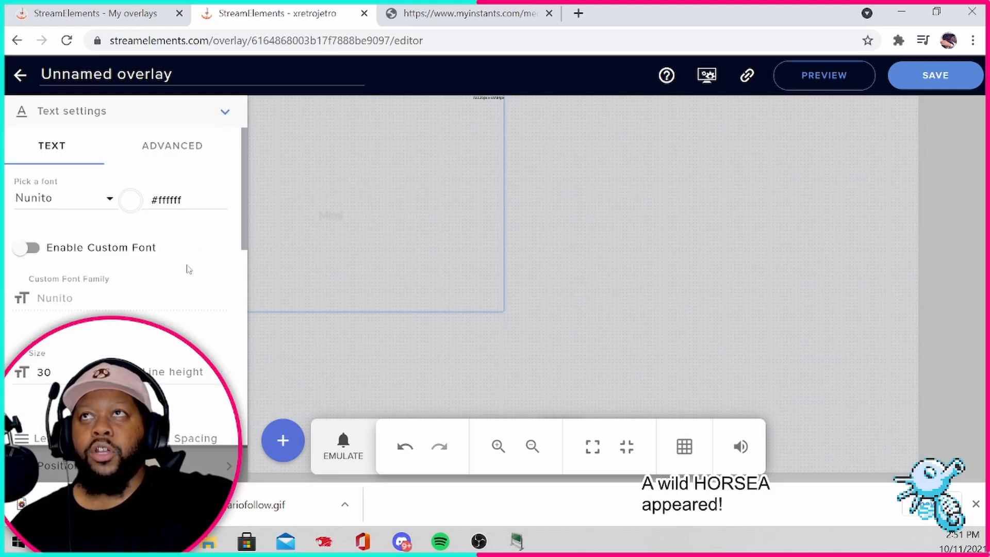
{"action": "scroll", "coordinate": [189, 261], "scroll_direction": "down", "scroll_amount": 5}
{"action": "scroll", "coordinate": [189, 262], "scroll_direction": "up", "scroll_amount": 5}
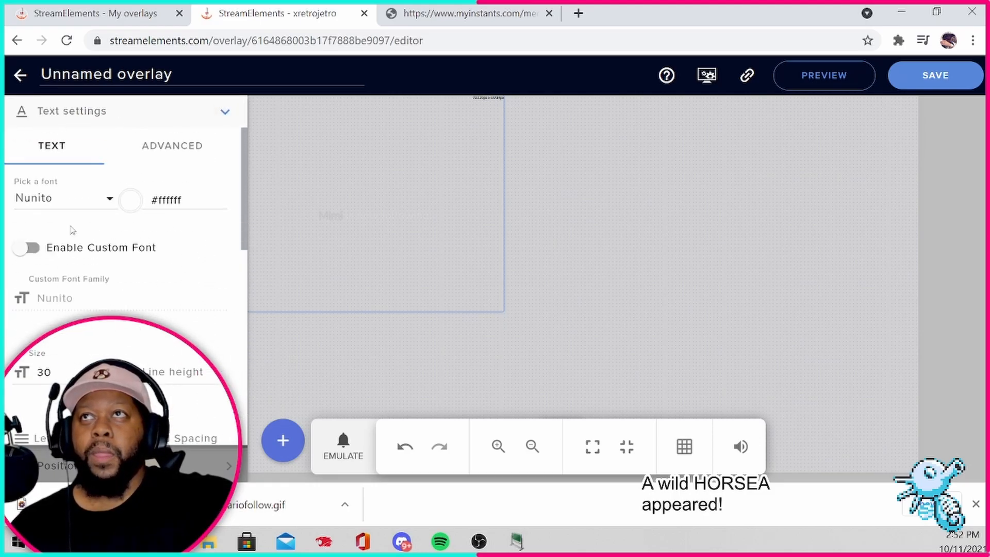
{"action": "left_click", "coordinate": [110, 200]}
{"action": "scroll", "coordinate": [85, 289], "scroll_direction": "down", "scroll_amount": 5}
{"action": "scroll", "coordinate": [85, 290], "scroll_direction": "down", "scroll_amount": 3}
{"action": "scroll", "coordinate": [85, 290], "scroll_direction": "up", "scroll_amount": 3}
{"action": "left_click", "coordinate": [85, 293]}
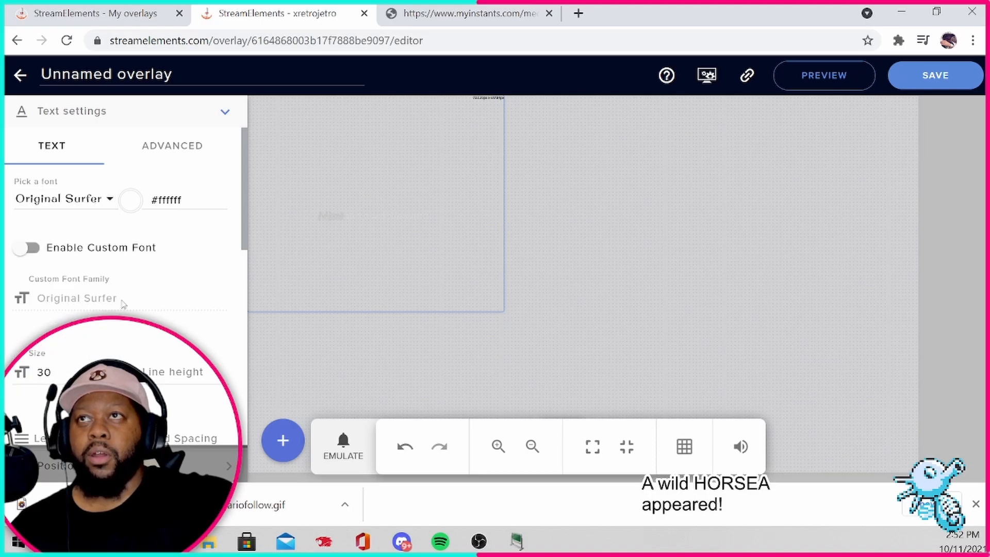
Change the highlight color of the follower alert's text to a bright red
{"action": "scroll", "coordinate": [189, 268], "scroll_direction": "down", "scroll_amount": 5}
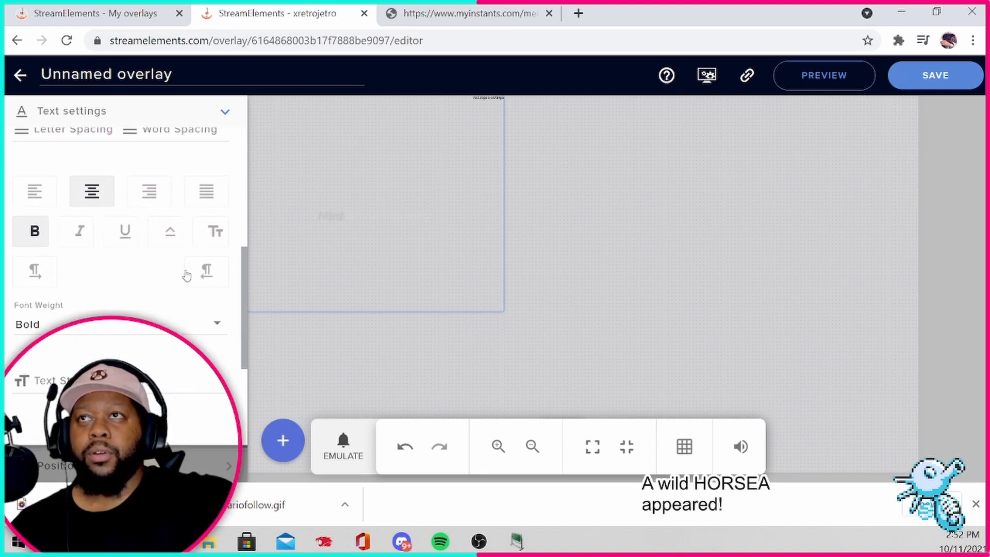
{"action": "scroll", "coordinate": [143, 316], "scroll_direction": "down", "scroll_amount": 4}
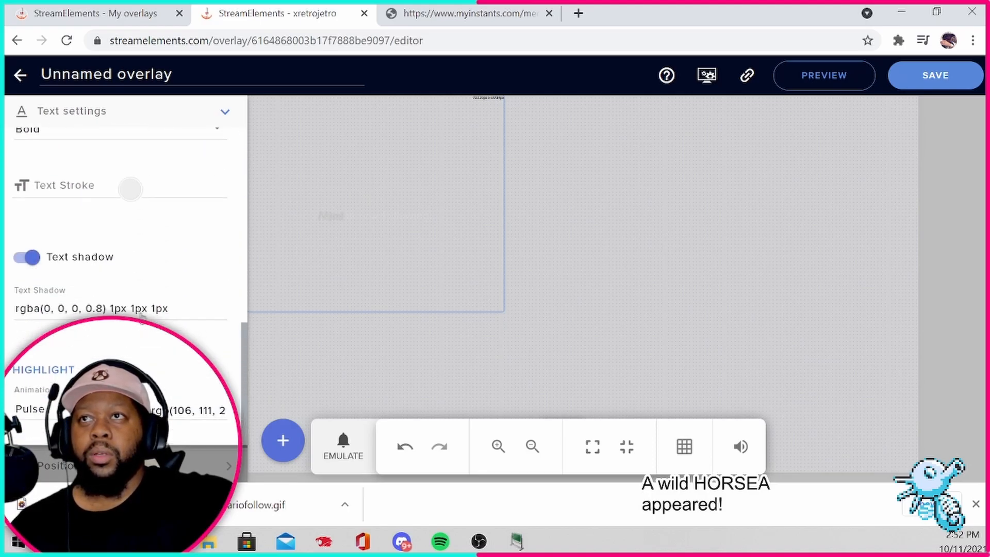
{"action": "left_click", "coordinate": [147, 410]}
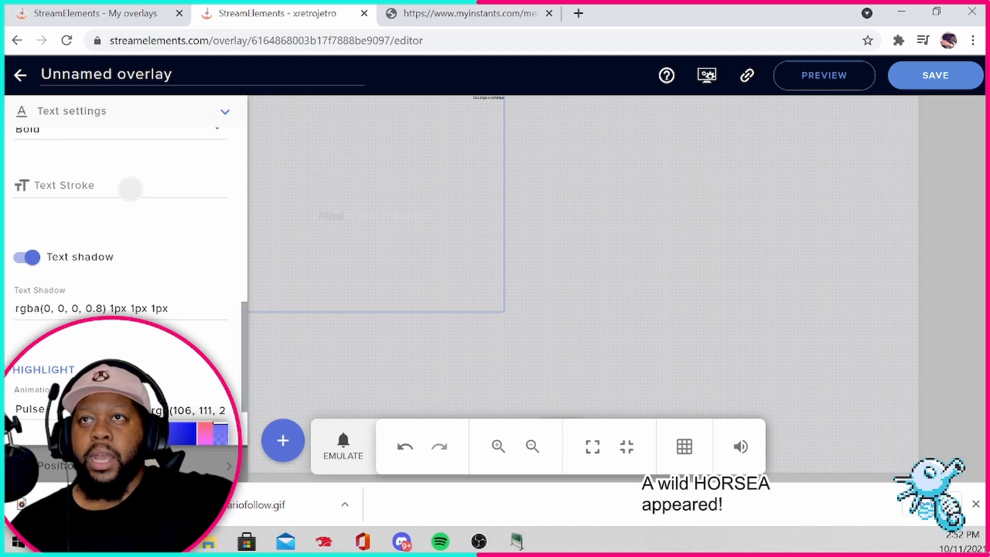
{"action": "scroll", "coordinate": [185, 390], "scroll_direction": "down", "scroll_amount": 2}
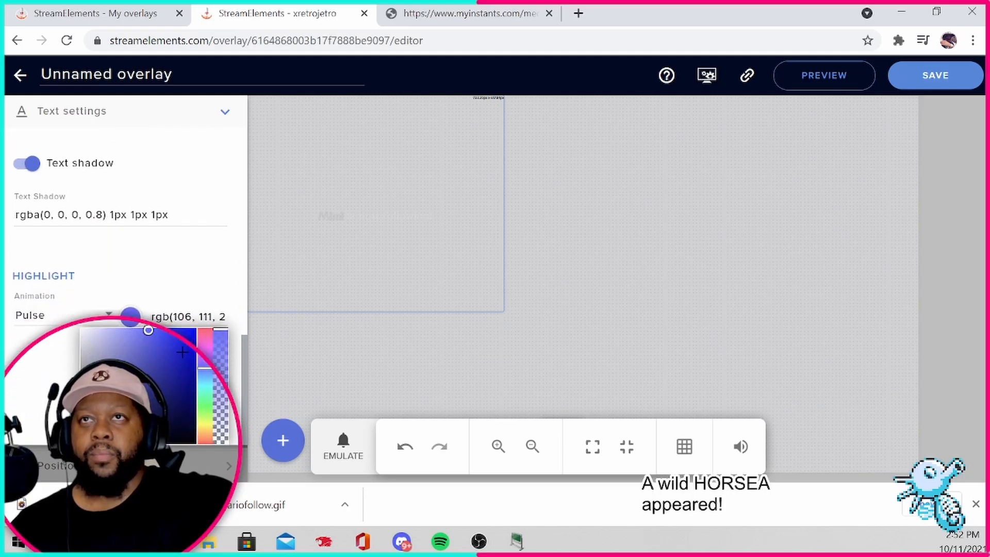
{"action": "left_click_drag", "start_coordinate": [205, 368], "coordinate": [205, 349]}
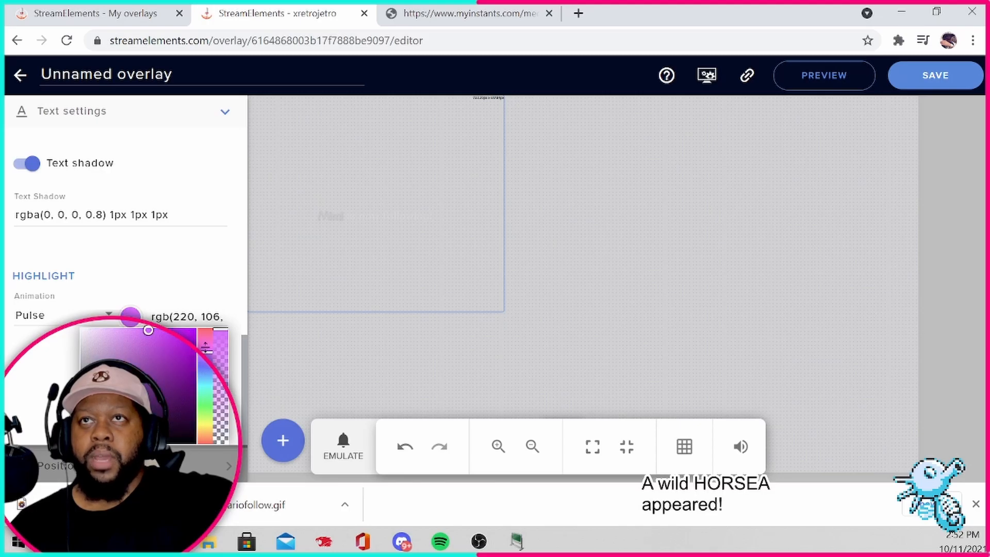
{"action": "left_click", "coordinate": [189, 331]}
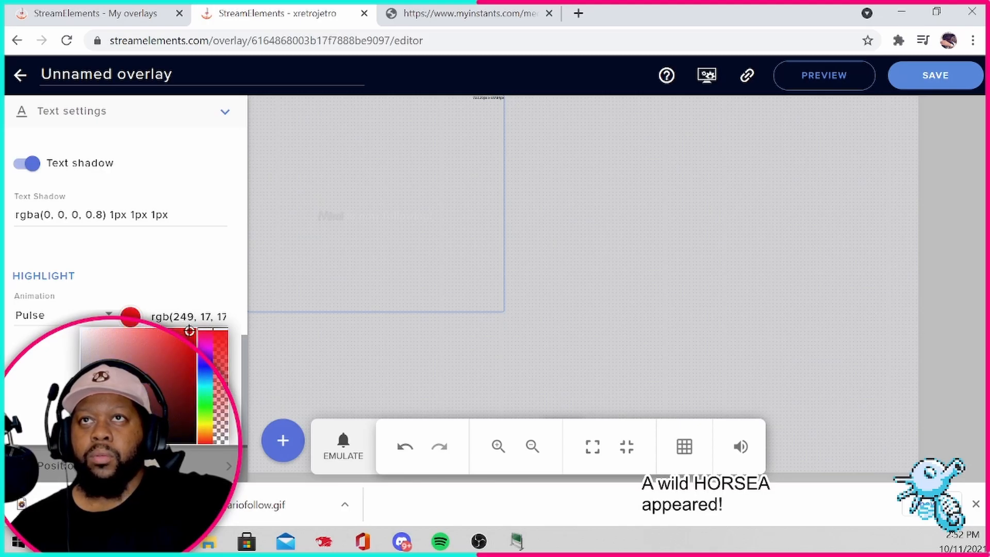
{"action": "mouse_move", "coordinate": [191, 331]}
{"action": "left_mouse_down"}
{"action": "mouse_move", "coordinate": [170, 330]}
{"action": "mouse_move", "coordinate": [184, 330]}
{"action": "left_mouse_up"}
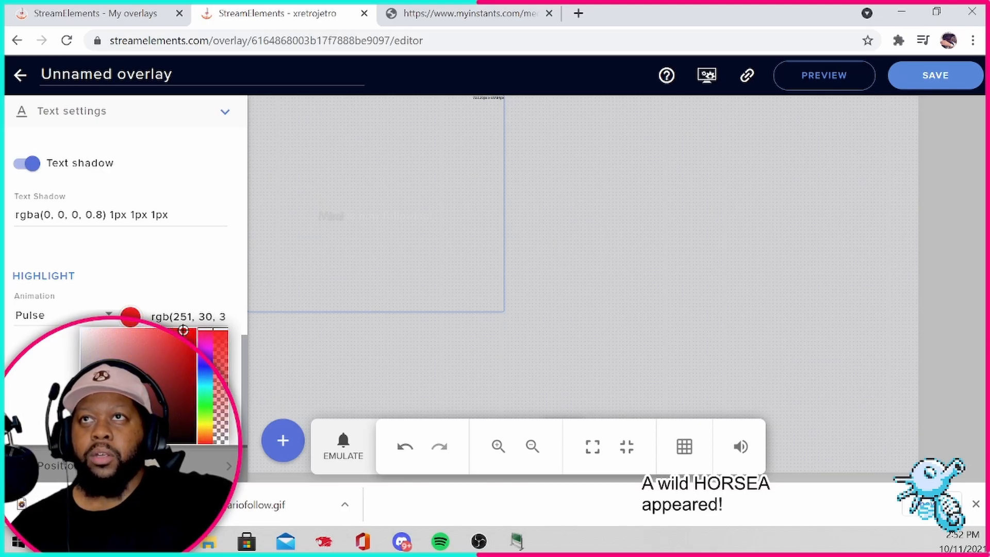
{"action": "scroll", "coordinate": [221, 246], "scroll_direction": "up", "scroll_amount": 2}
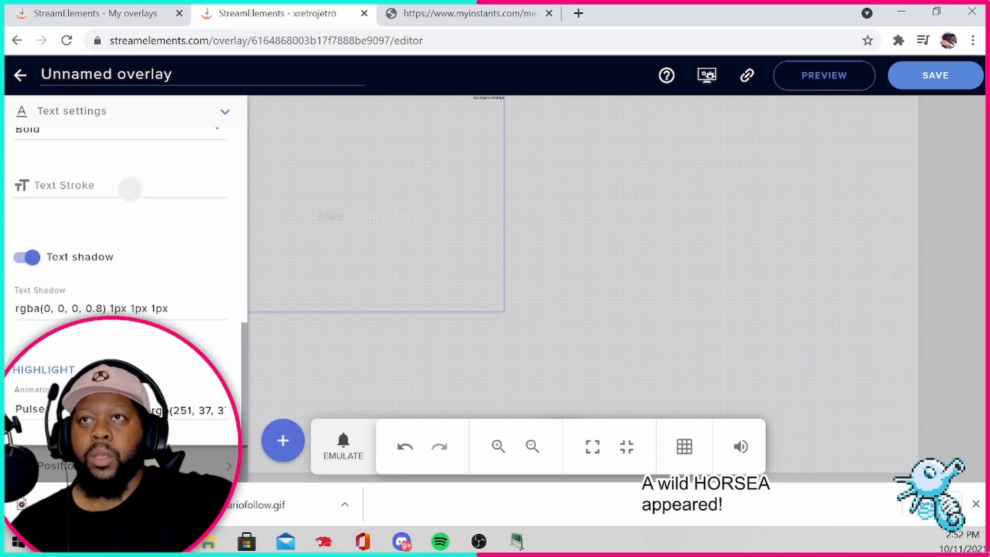
Set the text highlight animation to RubberBand and emulate a follower event to check the restyled alert
{"action": "left_click", "coordinate": [96, 408]}
{"action": "scroll", "coordinate": [96, 351], "scroll_direction": "down", "scroll_amount": 5}
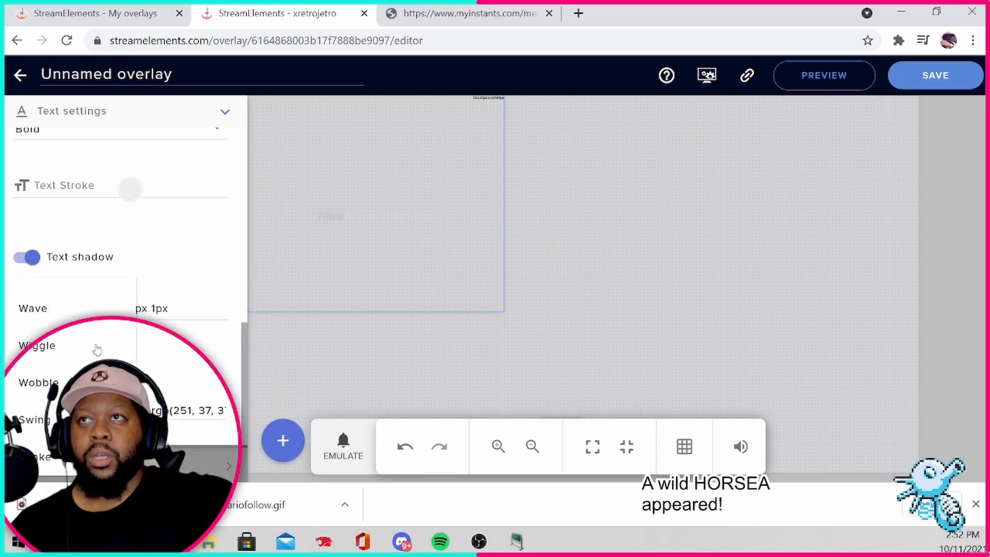
{"action": "scroll", "coordinate": [95, 350], "scroll_direction": "up", "scroll_amount": 5}
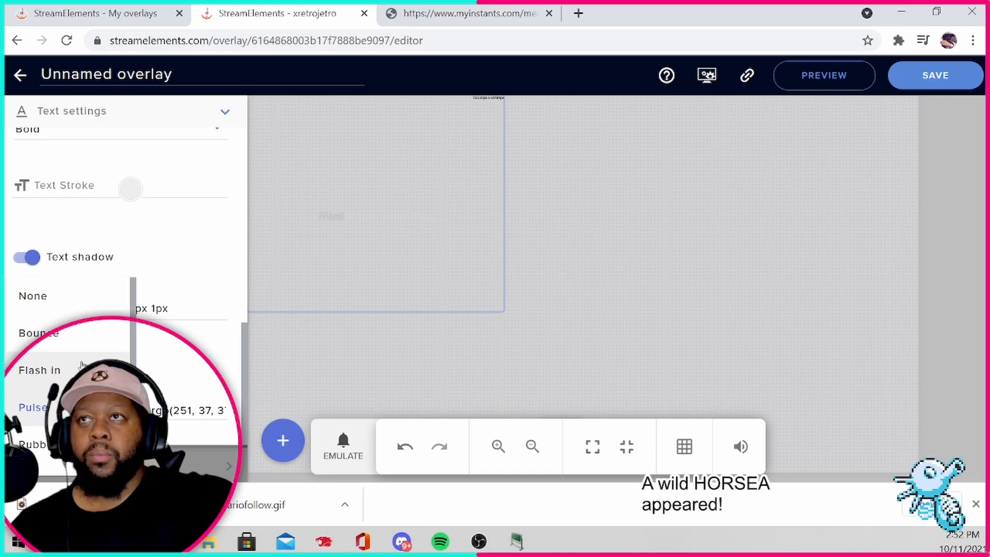
{"action": "scroll", "coordinate": [81, 338], "scroll_direction": "down", "scroll_amount": 3}
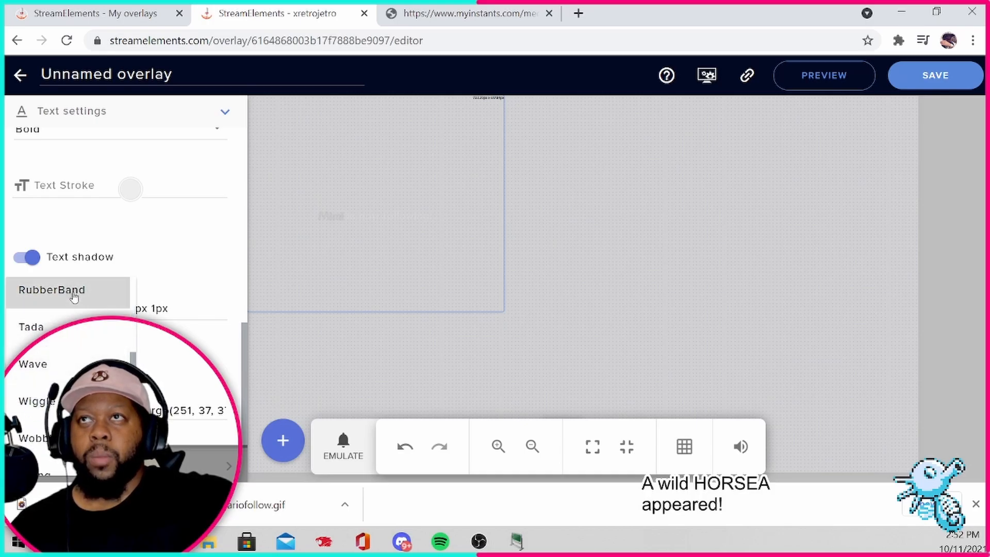
{"action": "left_click", "coordinate": [75, 307]}
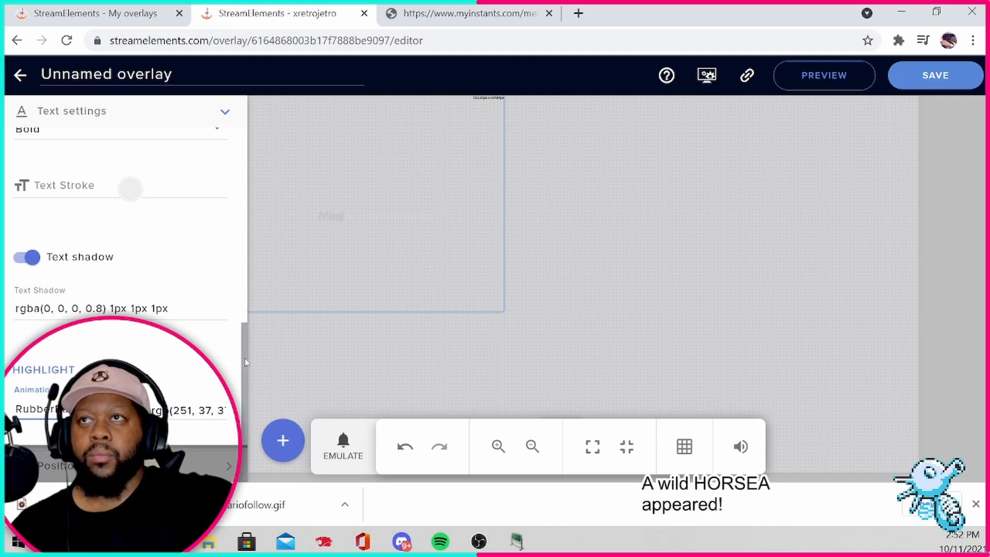
{"action": "scroll", "coordinate": [245, 359], "scroll_direction": "up", "scroll_amount": 5}
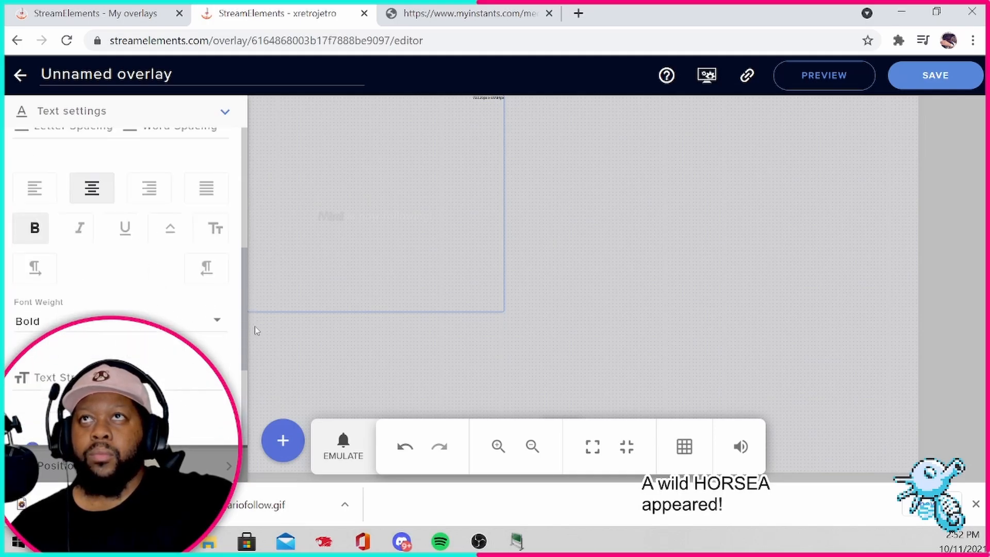
{"action": "scroll", "coordinate": [247, 324], "scroll_direction": "down", "scroll_amount": 5}
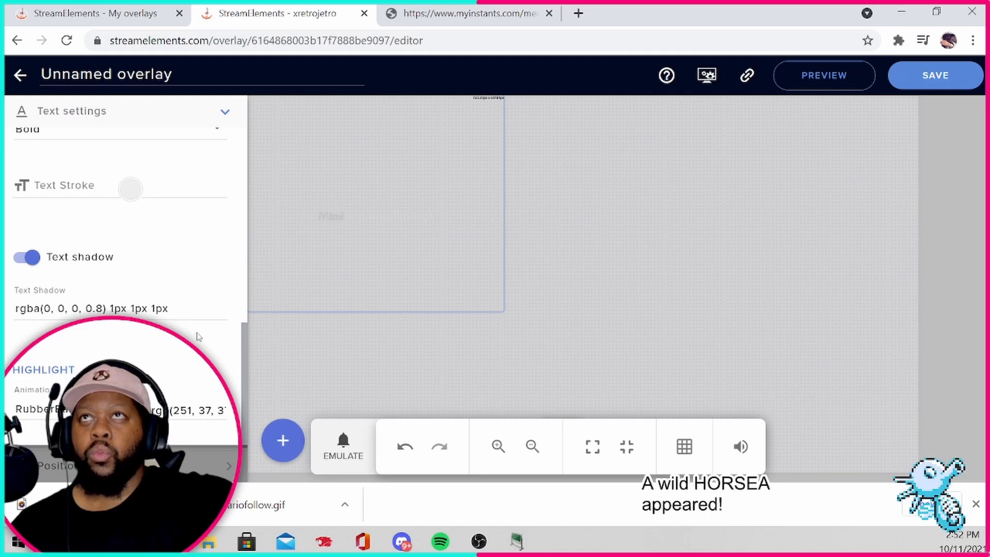
{"action": "left_click", "coordinate": [345, 436]}
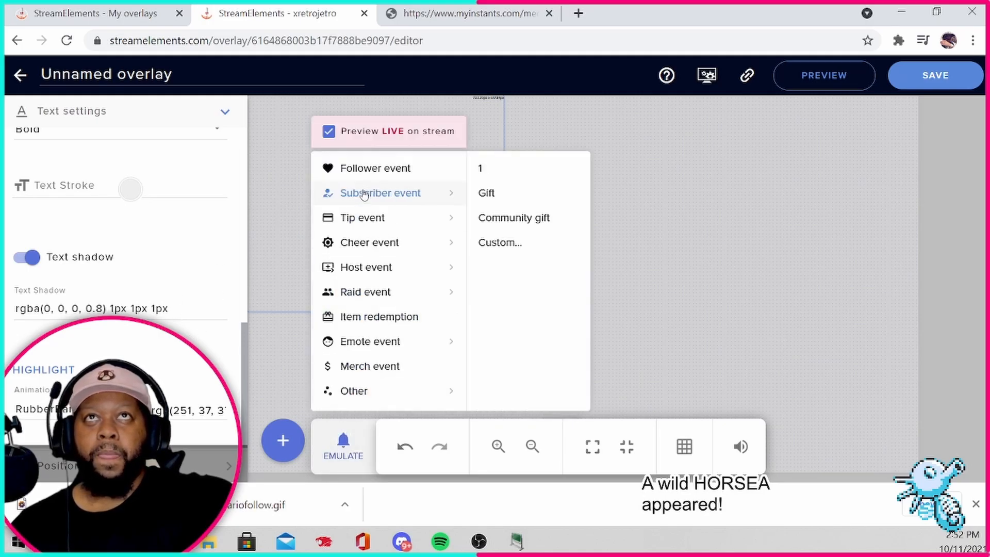
{"action": "left_click", "coordinate": [375, 168]}
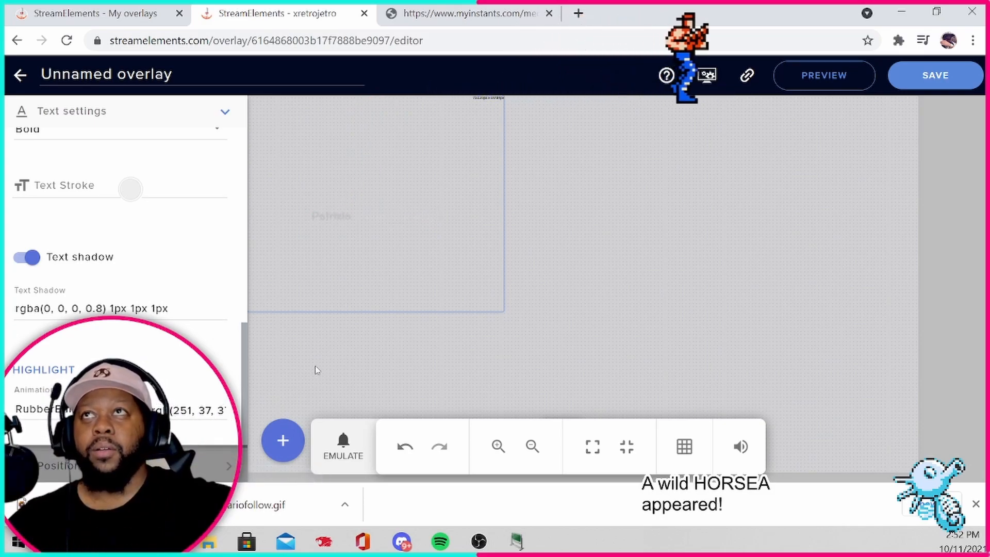
Change the follower alert's main text color from the font settings to a dark blue
{"action": "scroll", "coordinate": [113, 268], "scroll_direction": "up", "scroll_amount": 5}
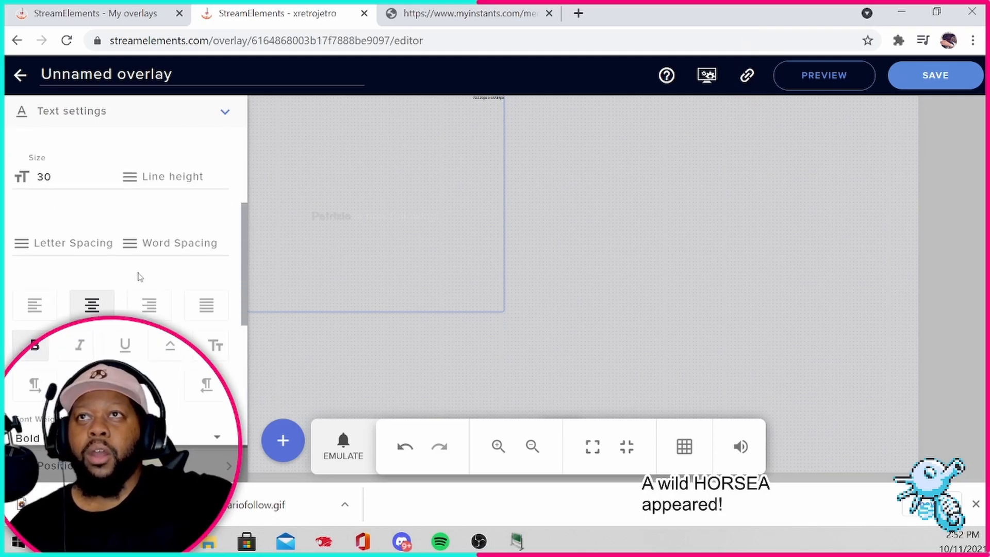
{"action": "scroll", "coordinate": [138, 277], "scroll_direction": "up", "scroll_amount": 4}
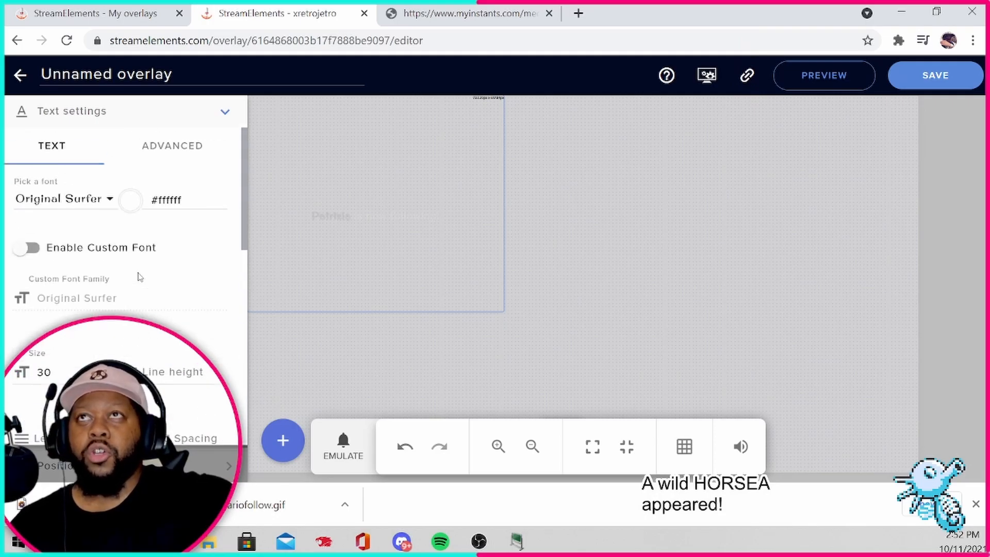
{"action": "left_click", "coordinate": [132, 200]}
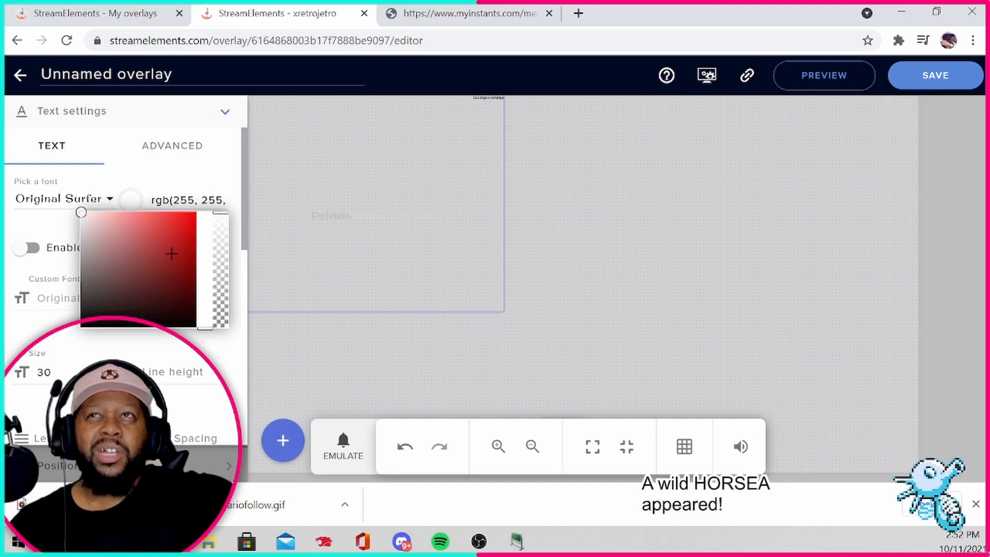
{"action": "left_click", "coordinate": [202, 229]}
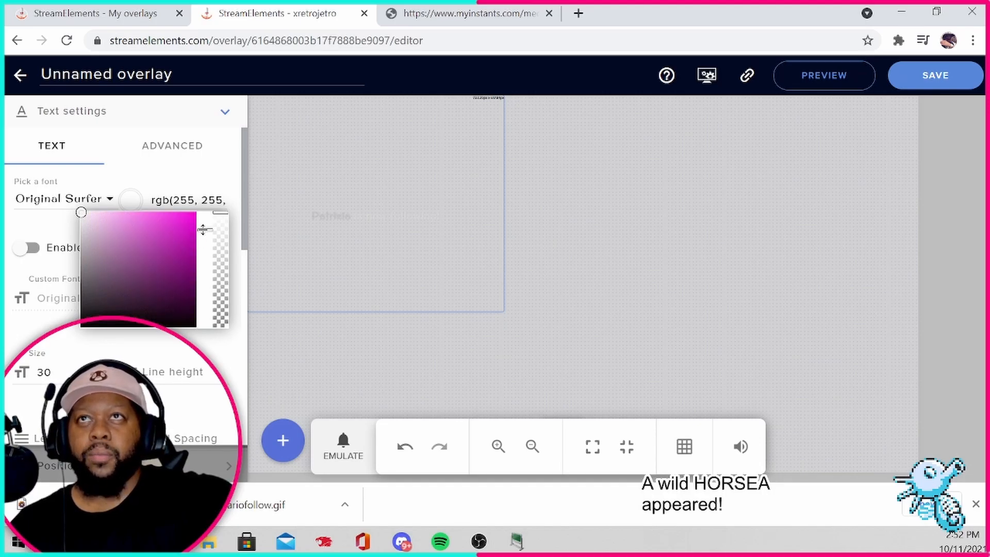
{"action": "left_click_drag", "start_coordinate": [204, 230], "coordinate": [202, 219]}
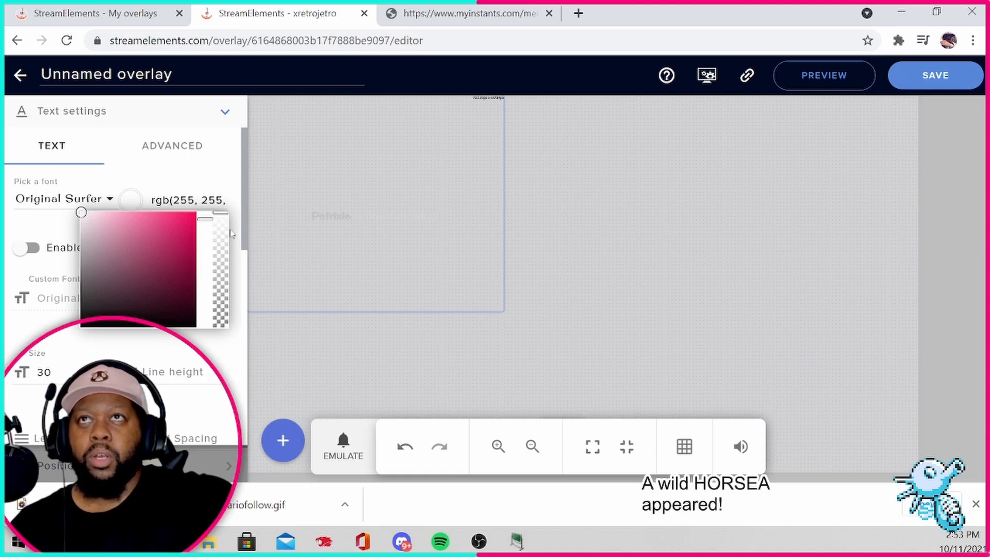
{"action": "left_click", "coordinate": [164, 259]}
{"action": "left_click", "coordinate": [211, 252]}
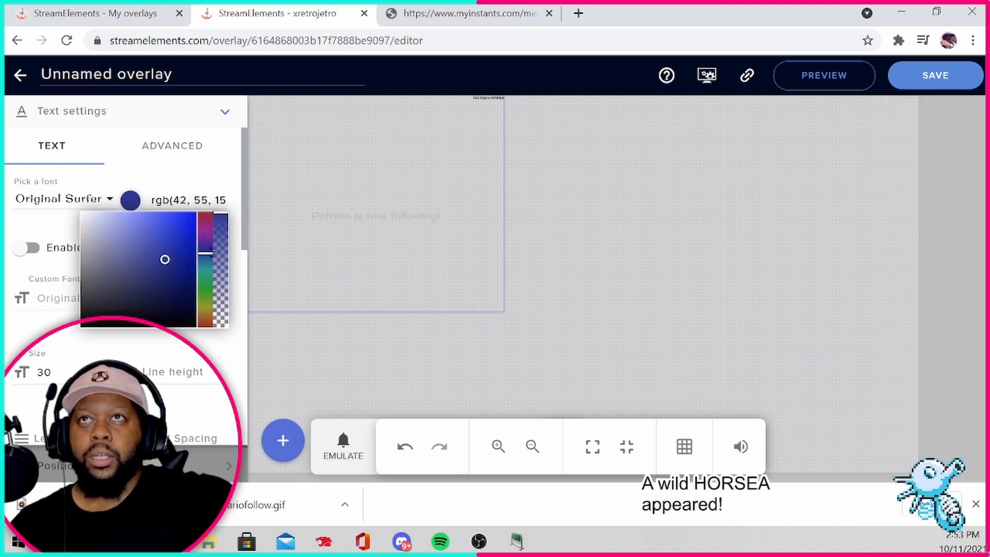
Brighten the blue of the follower alert's main text color and emulate a follower event to check it
{"action": "left_click_drag", "start_coordinate": [164, 259], "coordinate": [174, 241]}
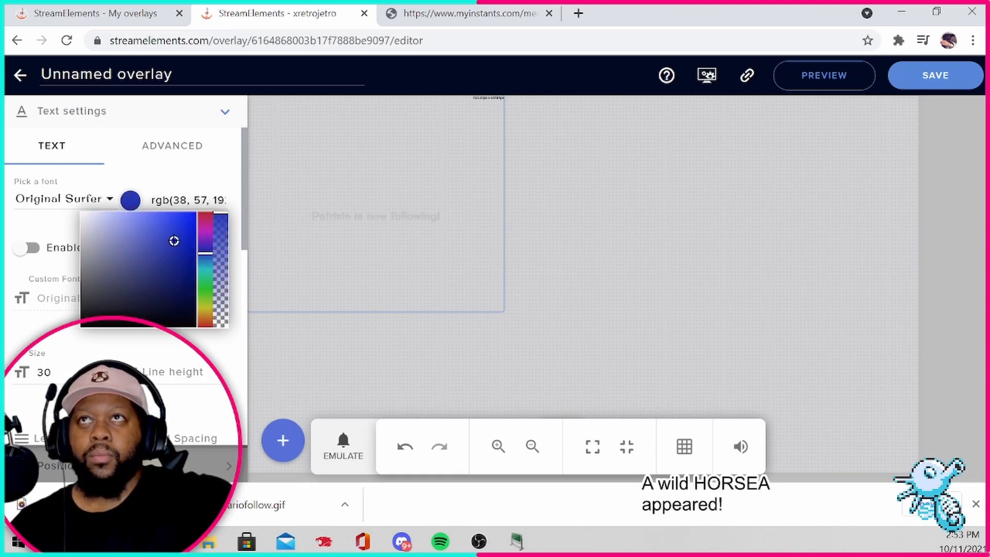
{"action": "left_click", "coordinate": [343, 443]}
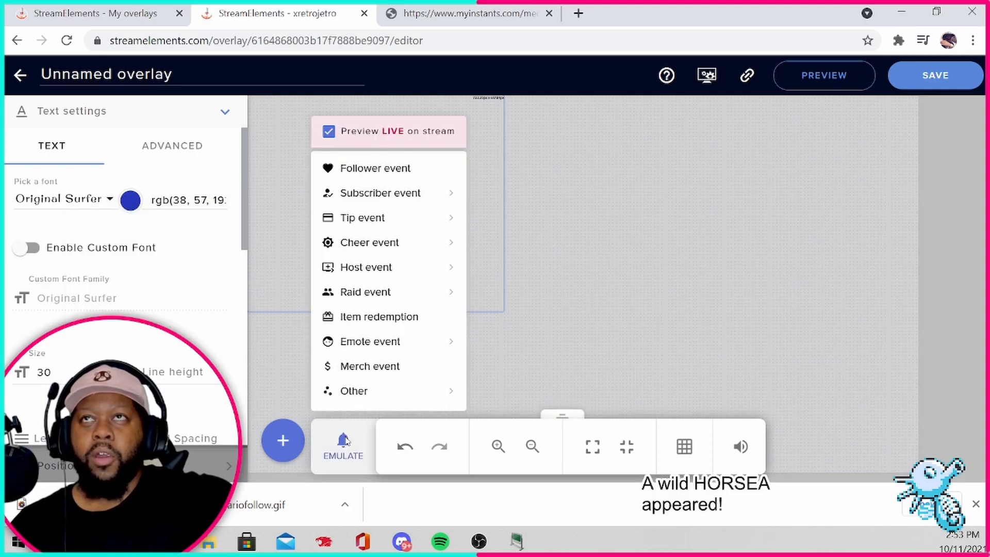
{"action": "left_click", "coordinate": [386, 171]}
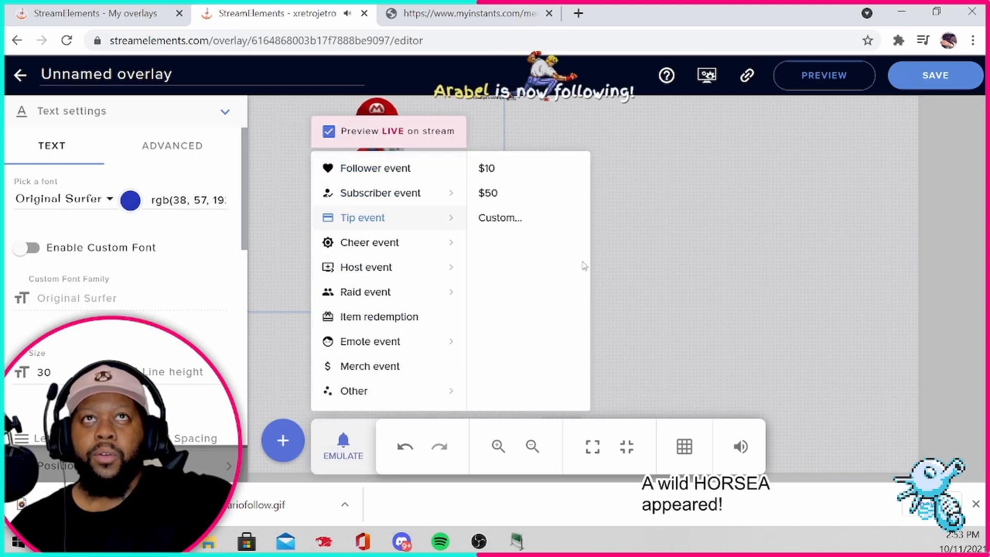
{"action": "left_click", "coordinate": [659, 251]}
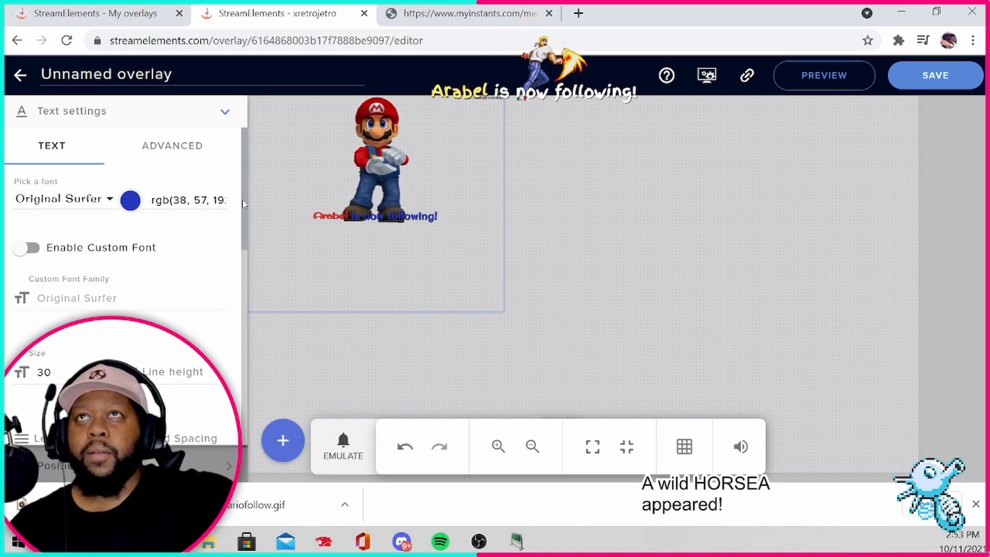
Look over the remaining text settings, close them and open the follower alert's animation settings
{"action": "scroll", "coordinate": [237, 302], "scroll_direction": "down", "scroll_amount": 4}
{"action": "scroll", "coordinate": [237, 302], "scroll_direction": "down", "scroll_amount": 3}
{"action": "scroll", "coordinate": [230, 189], "scroll_direction": "up", "scroll_amount": 8}
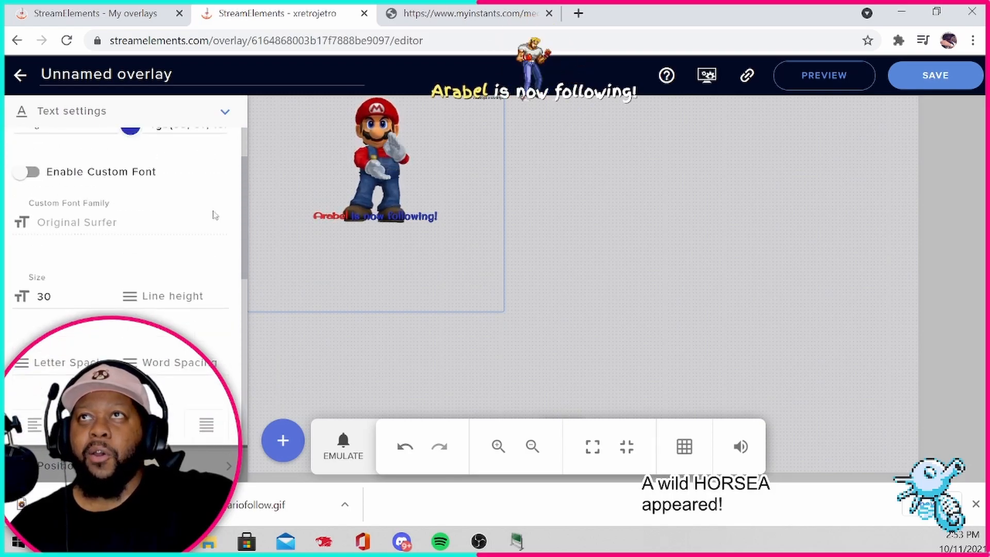
{"action": "scroll", "coordinate": [230, 190], "scroll_direction": "down", "scroll_amount": 8}
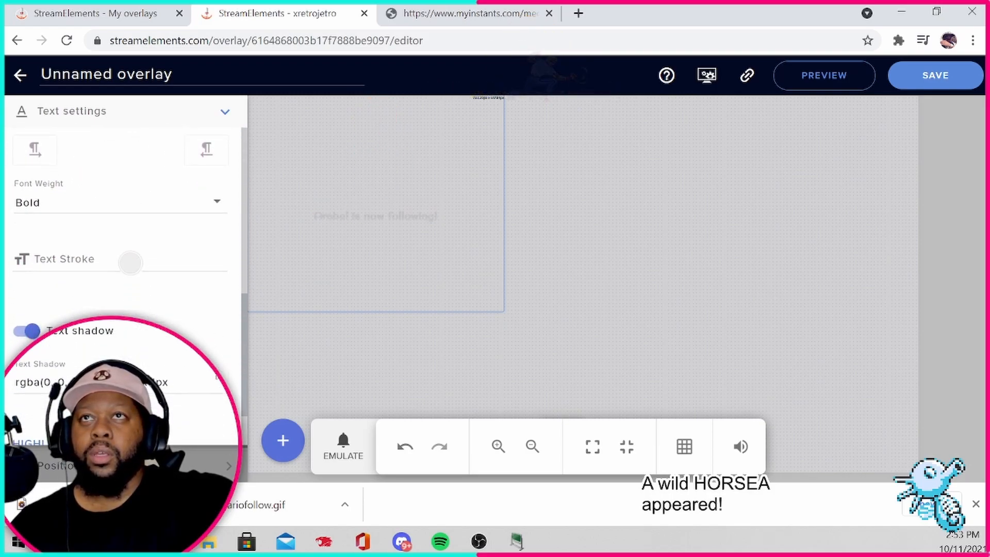
{"action": "left_click", "coordinate": [226, 113]}
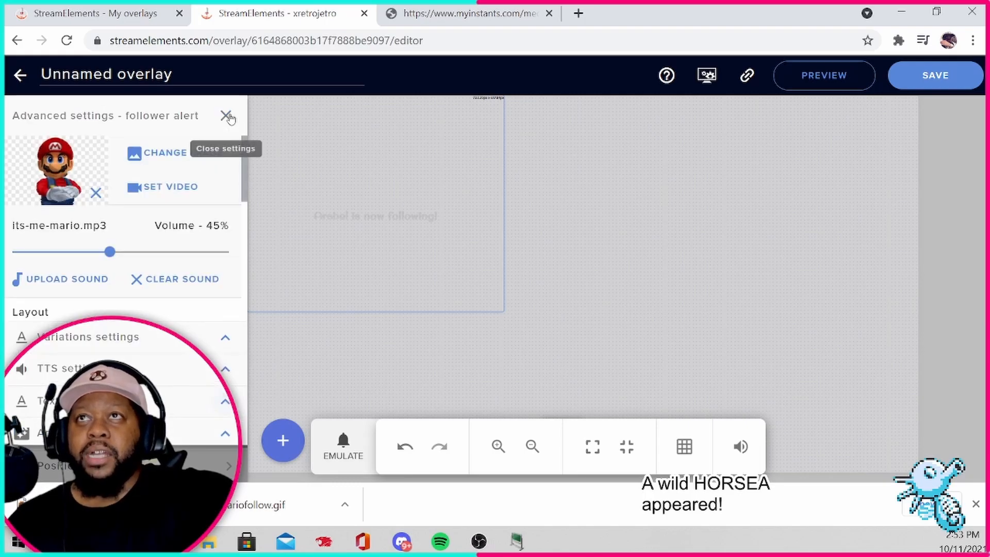
{"action": "left_click", "coordinate": [226, 436]}
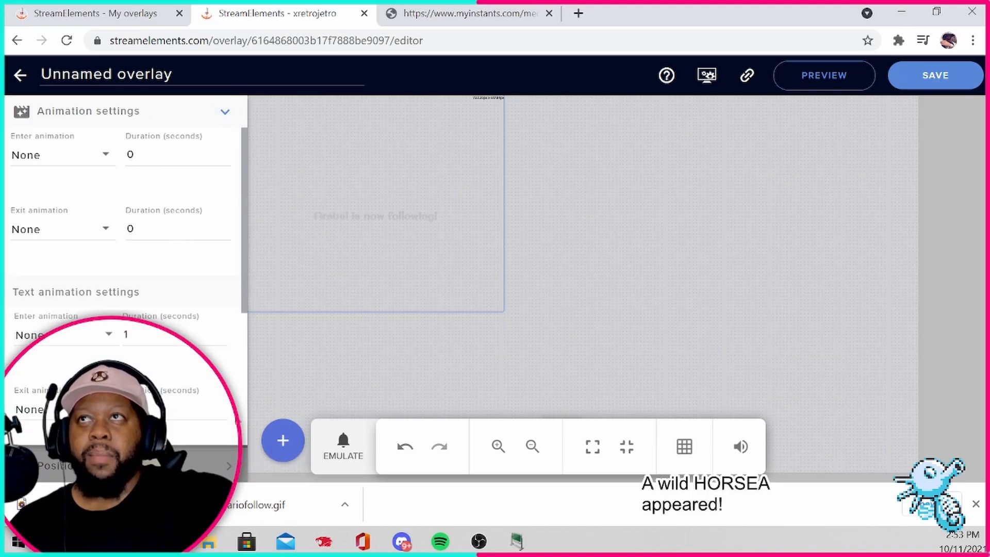
{"action": "left_click", "coordinate": [105, 230]}
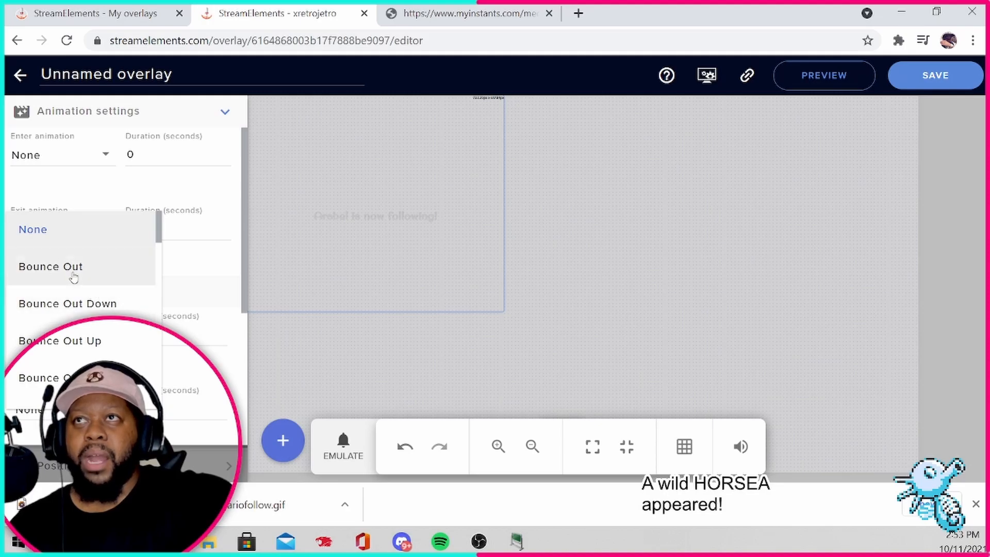
{"action": "scroll", "coordinate": [73, 308], "scroll_direction": "down", "scroll_amount": 5}
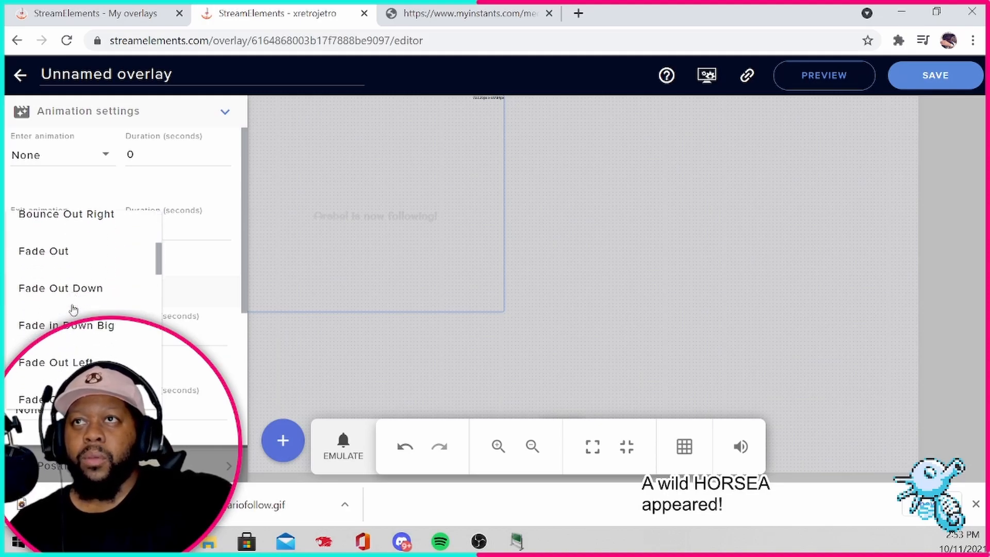
{"action": "scroll", "coordinate": [70, 309], "scroll_direction": "up", "scroll_amount": 5}
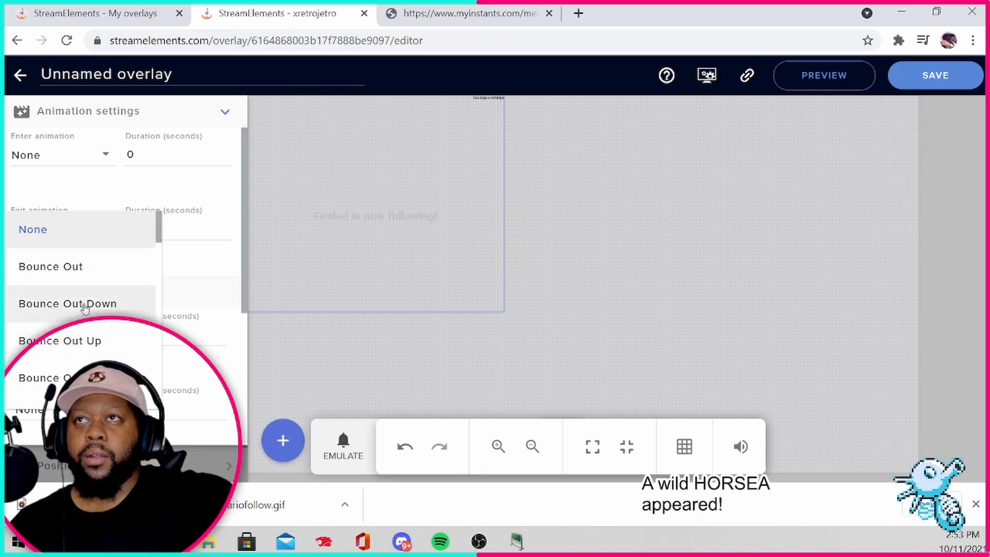
{"action": "scroll", "coordinate": [85, 308], "scroll_direction": "down", "scroll_amount": 8}
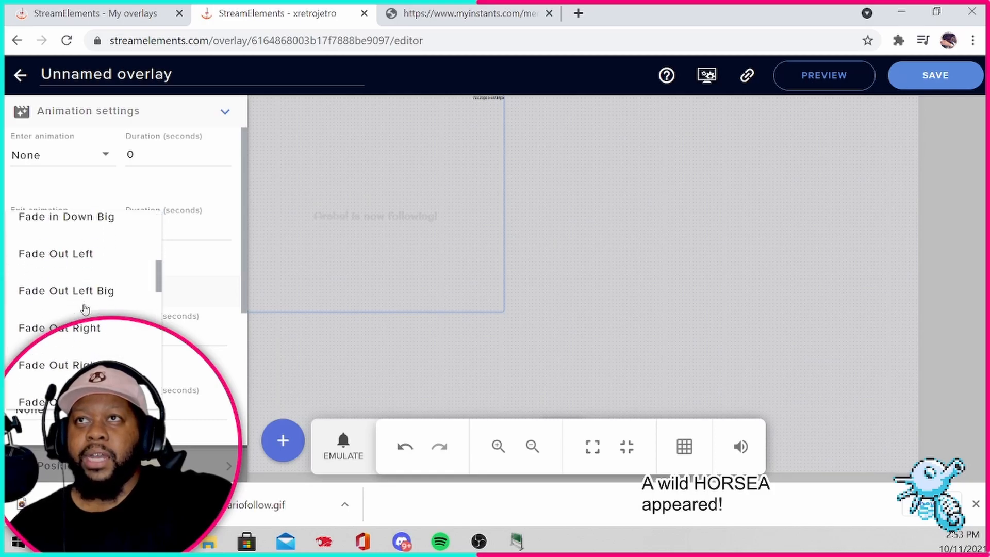
{"action": "left_click", "coordinate": [211, 201]}
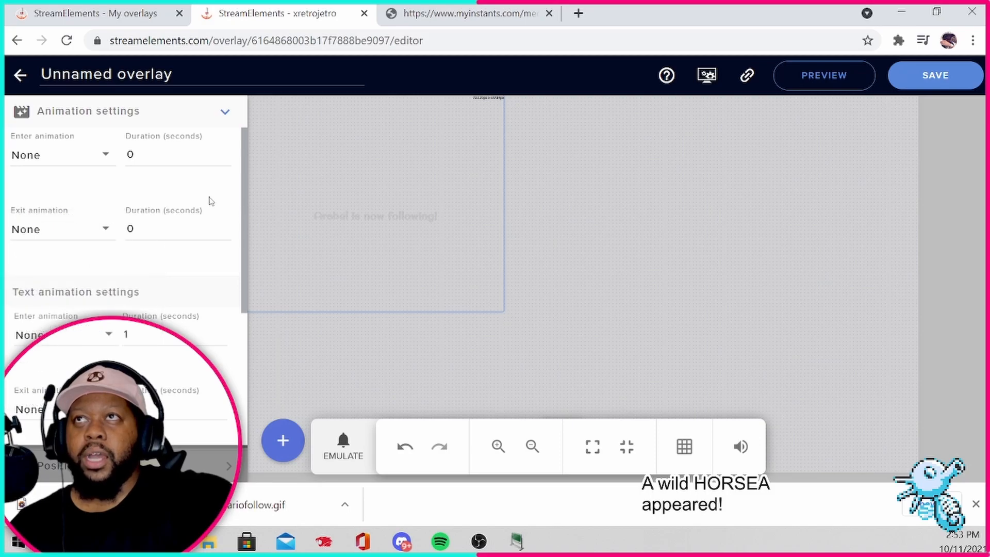
Set the alert's enter animation to Bounce In Down and emulate a follower event to preview it
{"action": "left_click", "coordinate": [107, 160]}
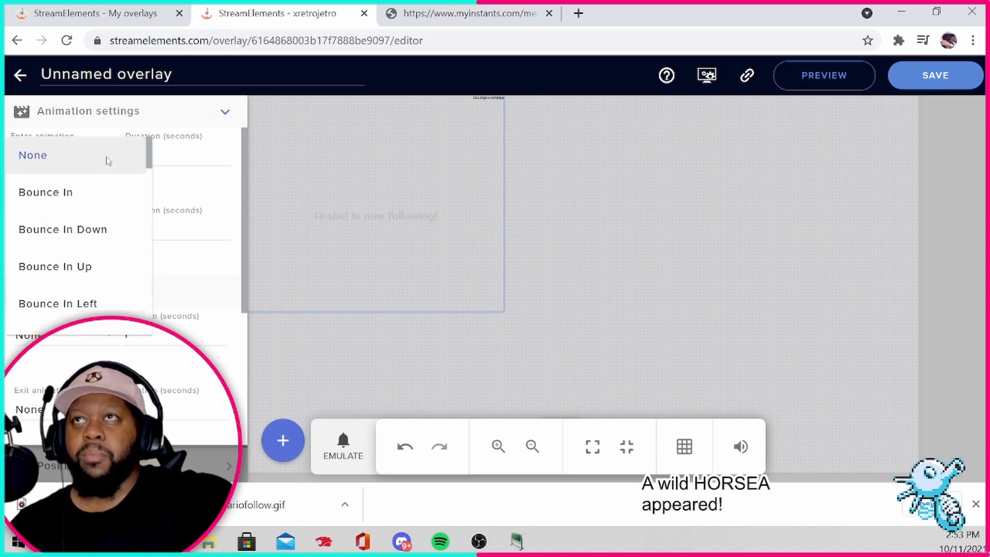
{"action": "left_click", "coordinate": [69, 238]}
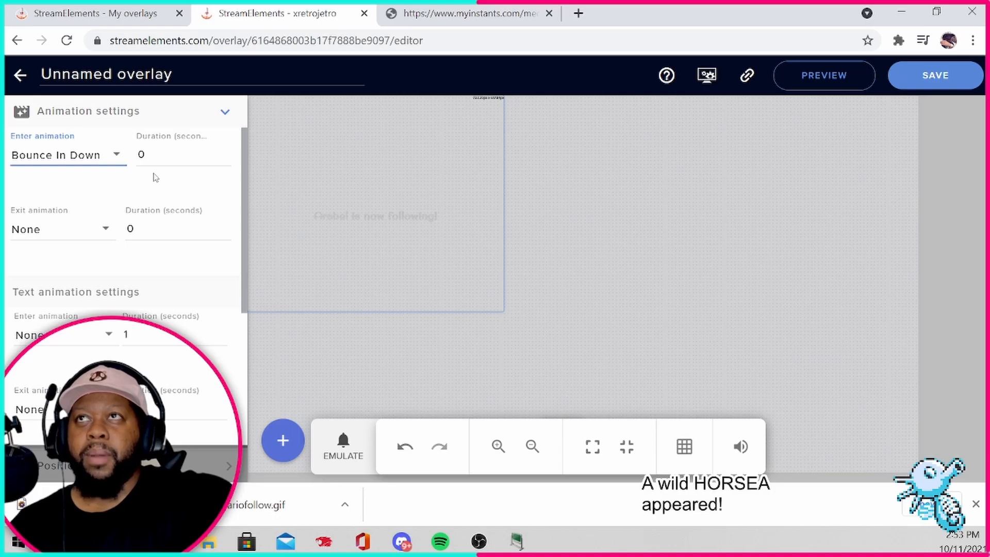
{"action": "left_click", "coordinate": [335, 449]}
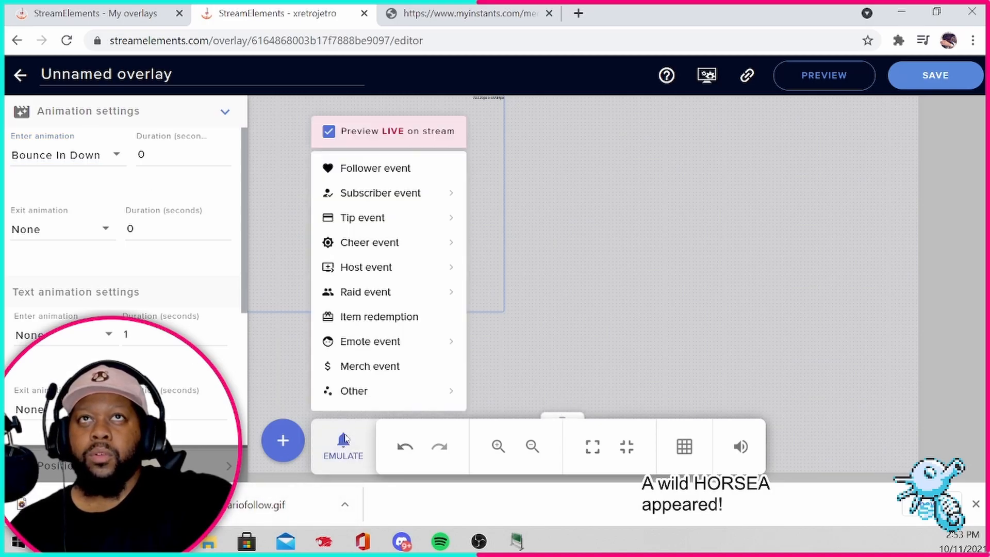
{"action": "left_click", "coordinate": [375, 168]}
{"action": "left_click", "coordinate": [582, 159]}
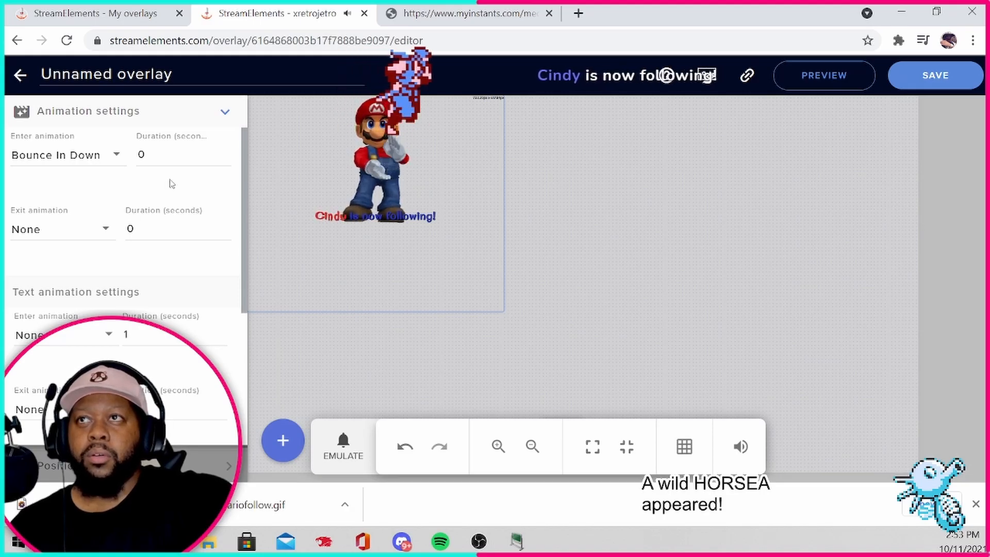
Set the enter animation's duration to 3 seconds and emulate another follower event
{"action": "left_click", "coordinate": [175, 158]}
{"action": "double_click", "coordinate": [175, 158]}
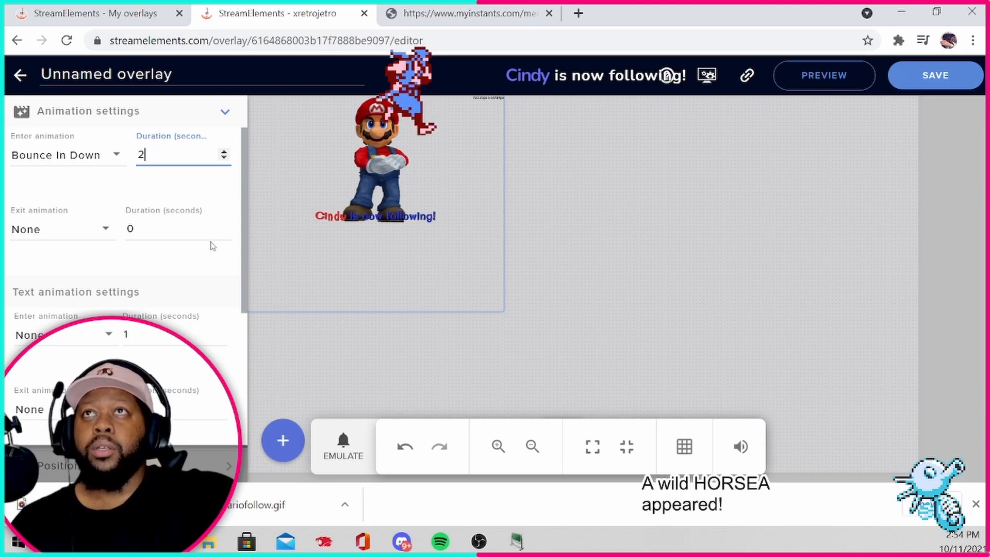
{"action": "left_click", "coordinate": [205, 185]}
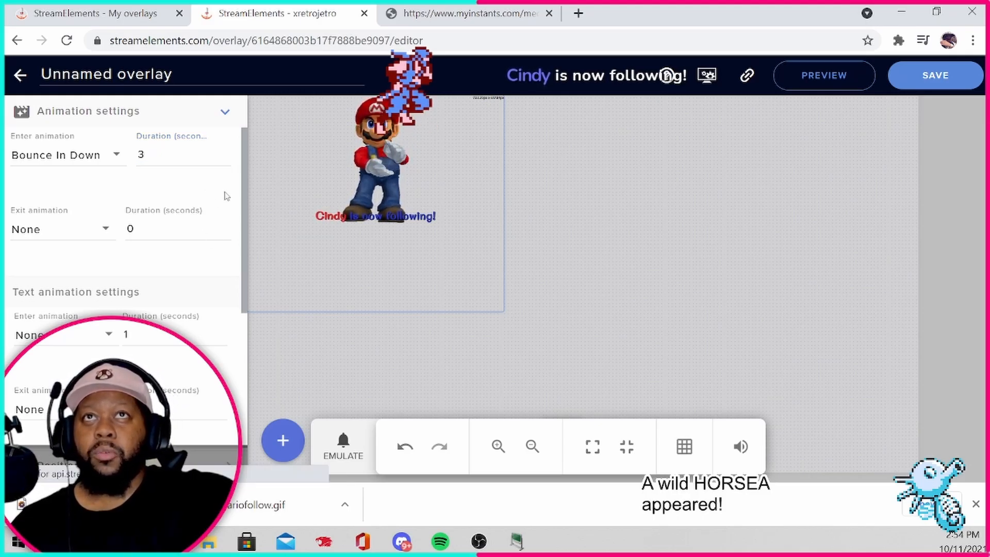
{"action": "left_click", "coordinate": [361, 438]}
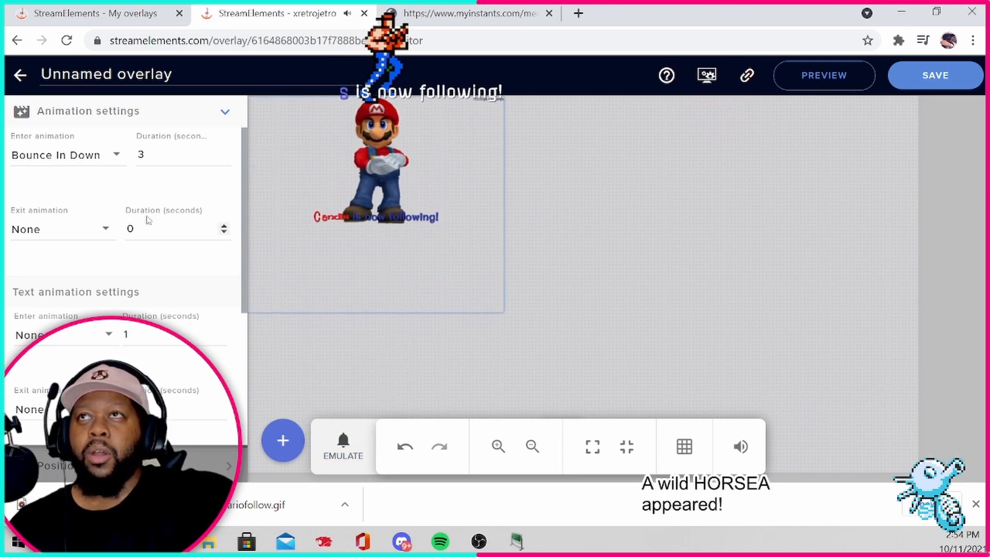
Change the follower alert's enter animation to Zoom In
{"action": "left_click", "coordinate": [116, 160]}
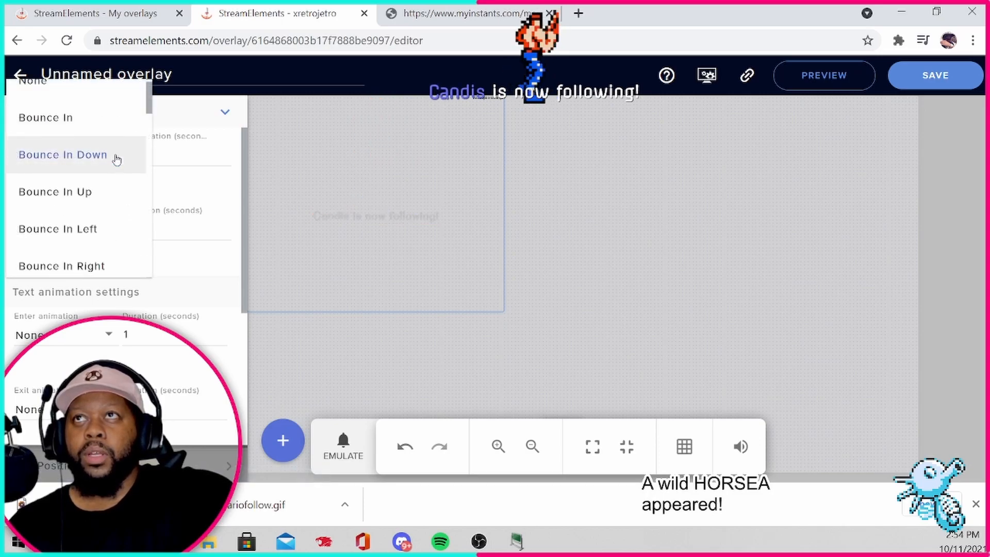
{"action": "scroll", "coordinate": [79, 223], "scroll_direction": "down", "scroll_amount": 5}
{"action": "scroll", "coordinate": [81, 223], "scroll_direction": "down", "scroll_amount": 5}
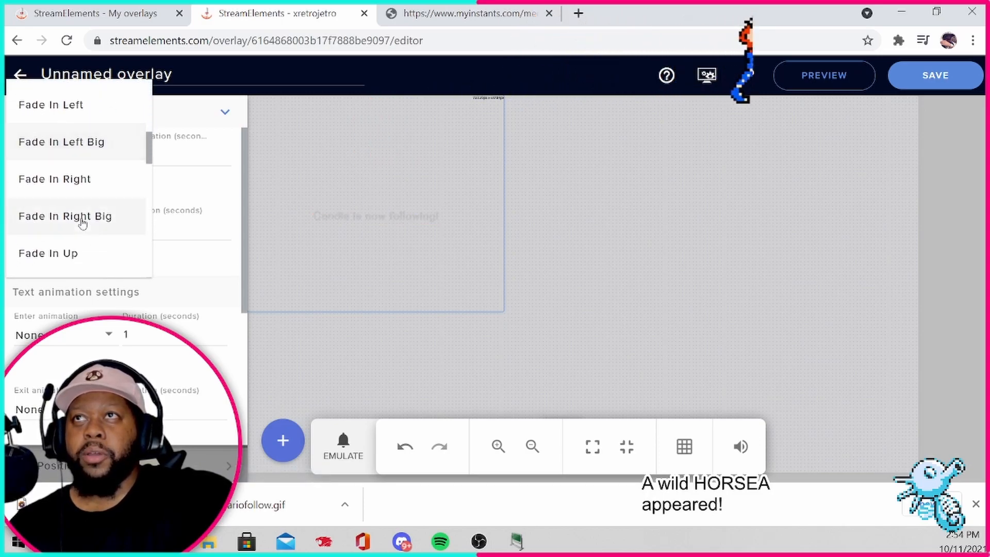
{"action": "scroll", "coordinate": [81, 223], "scroll_direction": "down", "scroll_amount": 1}
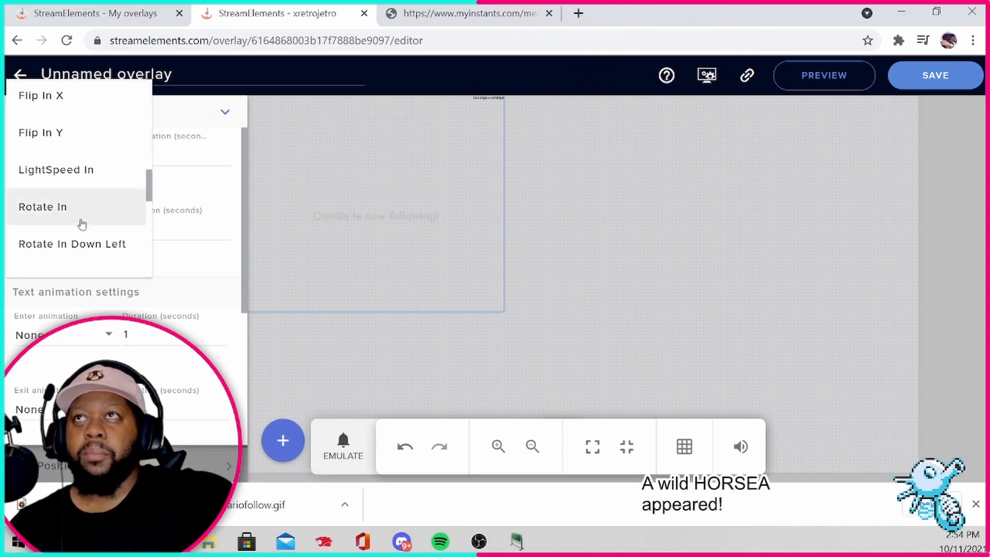
{"action": "scroll", "coordinate": [82, 222], "scroll_direction": "up", "scroll_amount": 8}
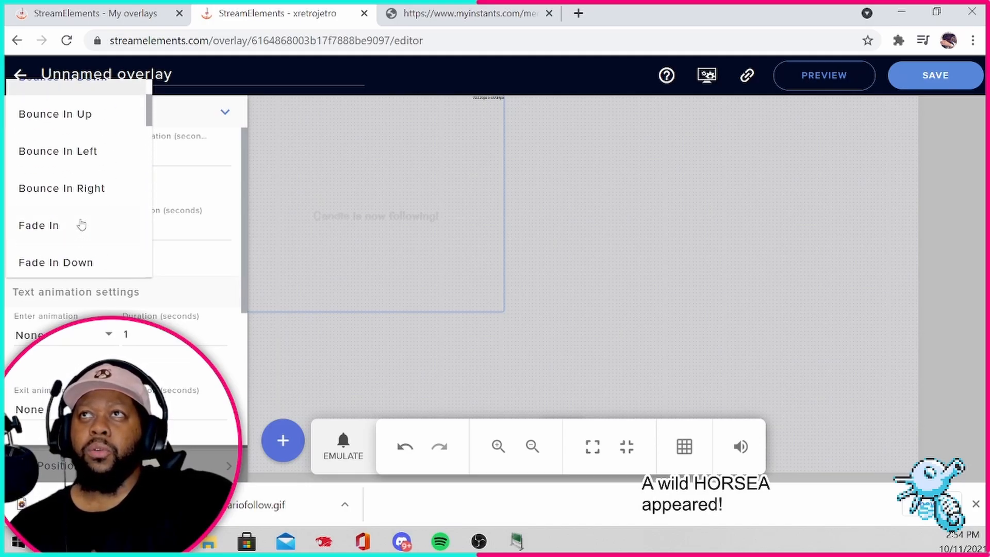
{"action": "scroll", "coordinate": [80, 223], "scroll_direction": "up", "scroll_amount": 2}
{"action": "scroll", "coordinate": [78, 225], "scroll_direction": "down", "scroll_amount": 10}
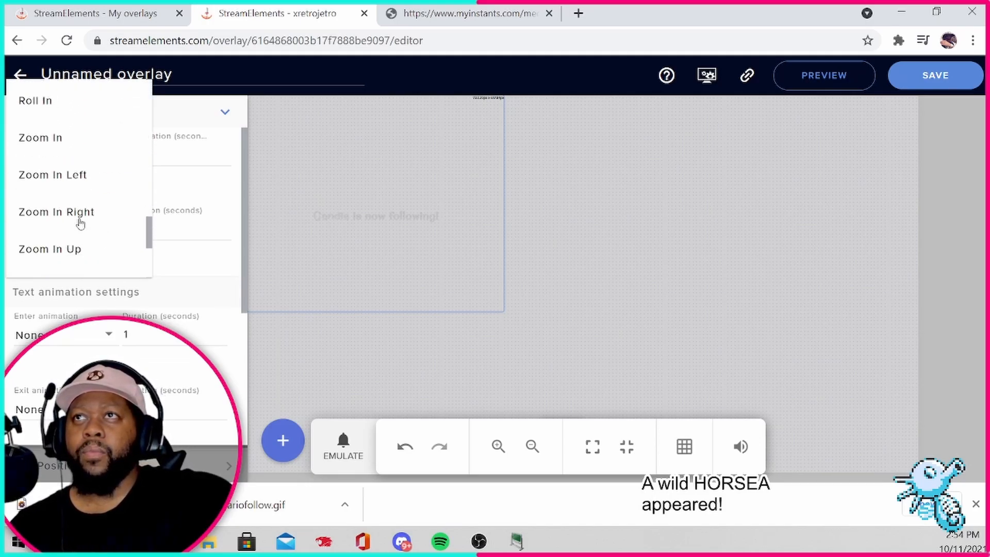
{"action": "left_click", "coordinate": [47, 142]}
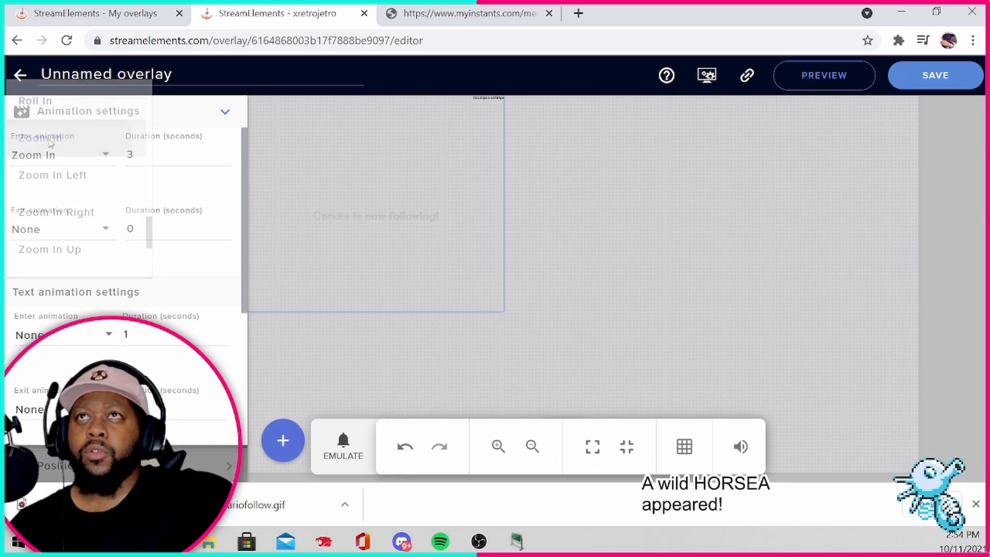
Set the follower alert's exit animation to Zoom Out with a duration of 3 seconds
{"action": "left_click", "coordinate": [103, 231]}
{"action": "left_click", "coordinate": [103, 233]}
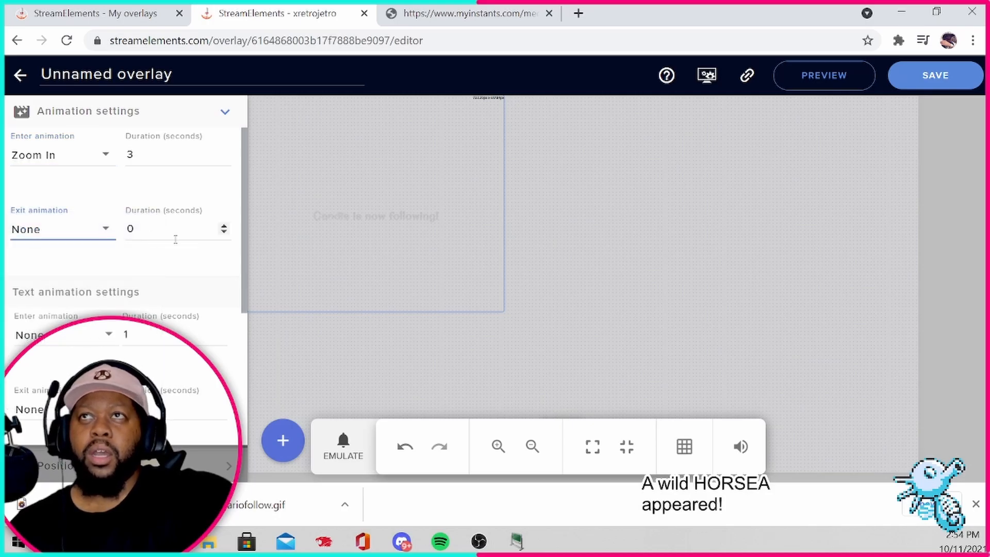
{"action": "left_click", "coordinate": [107, 227]}
{"action": "scroll", "coordinate": [80, 289], "scroll_direction": "down", "scroll_amount": 5}
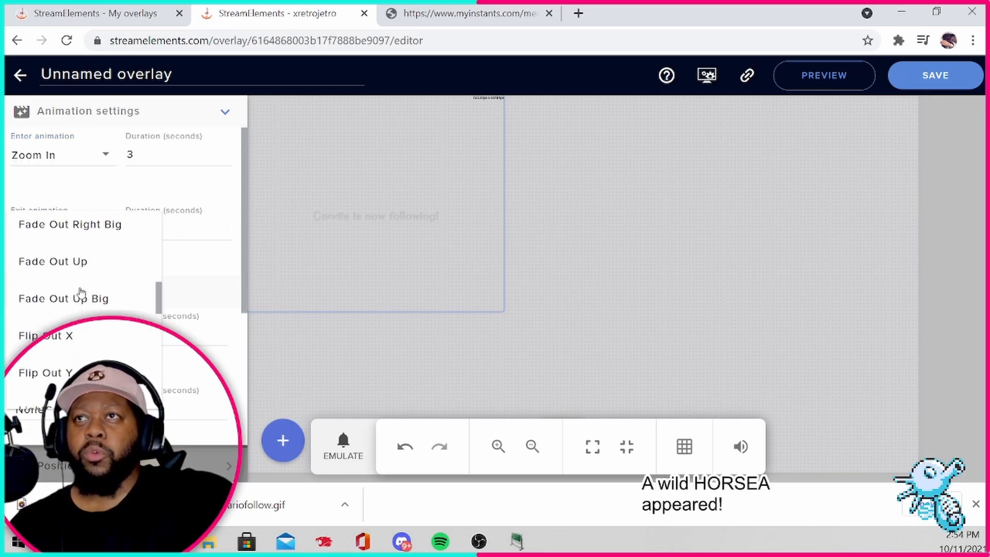
{"action": "scroll", "coordinate": [80, 289], "scroll_direction": "down", "scroll_amount": 3}
{"action": "scroll", "coordinate": [81, 291], "scroll_direction": "up", "scroll_amount": 3}
{"action": "scroll", "coordinate": [81, 291], "scroll_direction": "up", "scroll_amount": 5}
{"action": "scroll", "coordinate": [81, 292], "scroll_direction": "down", "scroll_amount": 10}
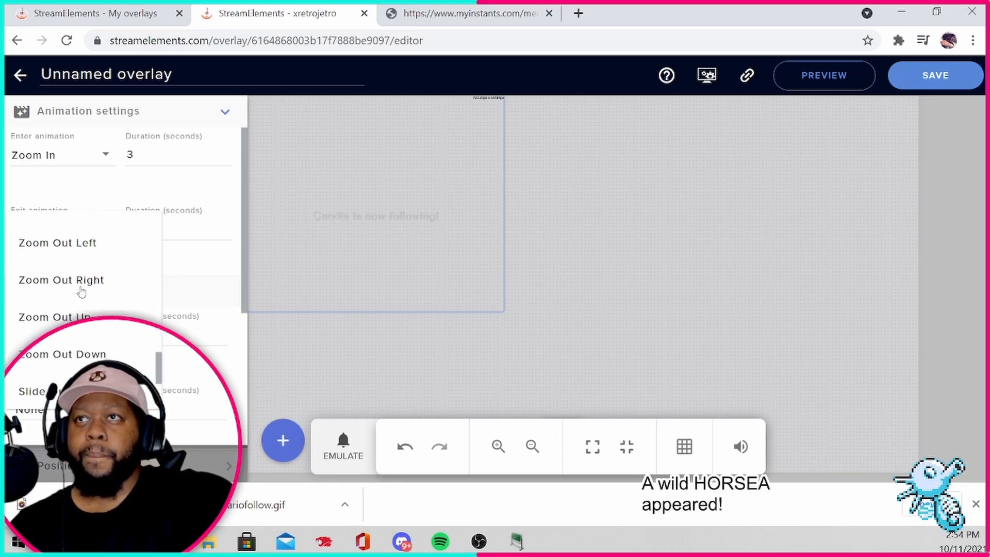
{"action": "scroll", "coordinate": [81, 292], "scroll_direction": "down", "scroll_amount": 1}
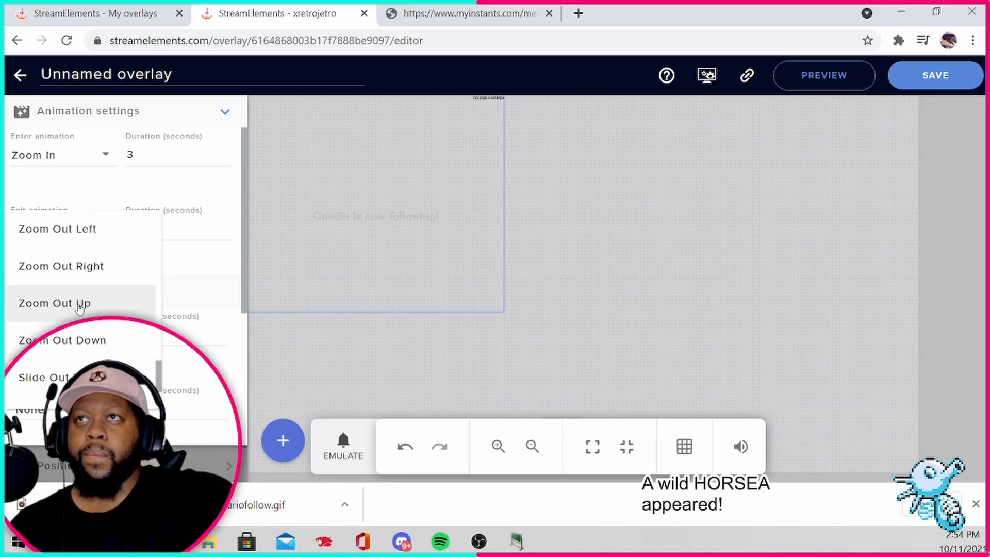
{"action": "scroll", "coordinate": [73, 252], "scroll_direction": "up", "scroll_amount": 2}
{"action": "left_click", "coordinate": [71, 271]}
{"action": "key", "text": "Tab"}
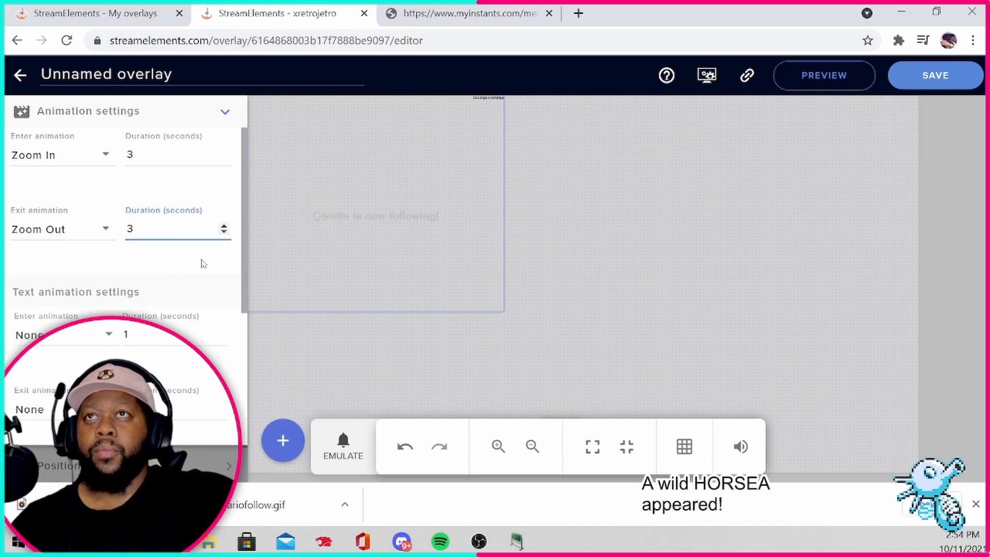
{"action": "left_click", "coordinate": [204, 264]}
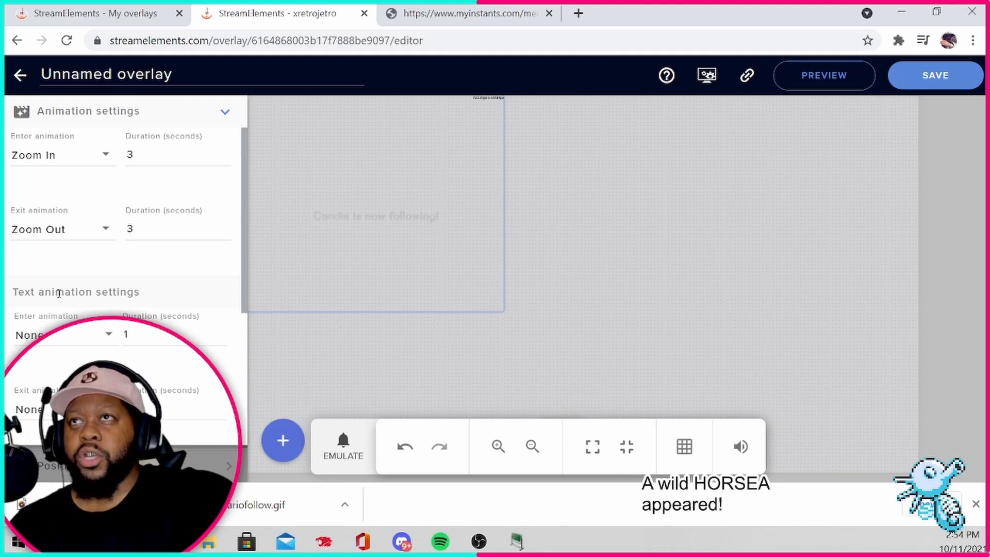
Set the follower alert's text enter animation to Zoom In Up with a duration of 4 seconds
{"action": "scroll", "coordinate": [117, 330], "scroll_direction": "down", "scroll_amount": 4}
{"action": "scroll", "coordinate": [128, 285], "scroll_direction": "up", "scroll_amount": 3}
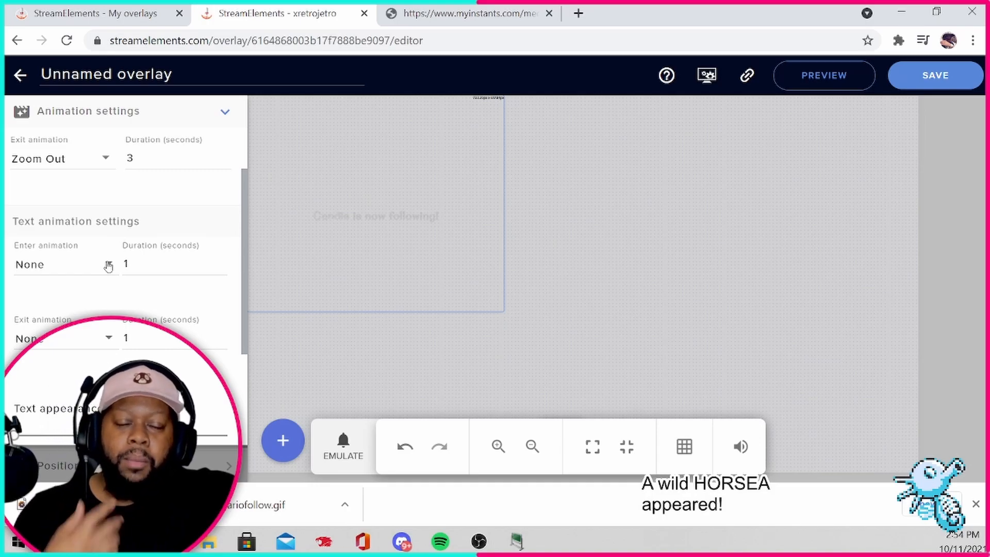
{"action": "left_click", "coordinate": [108, 266]}
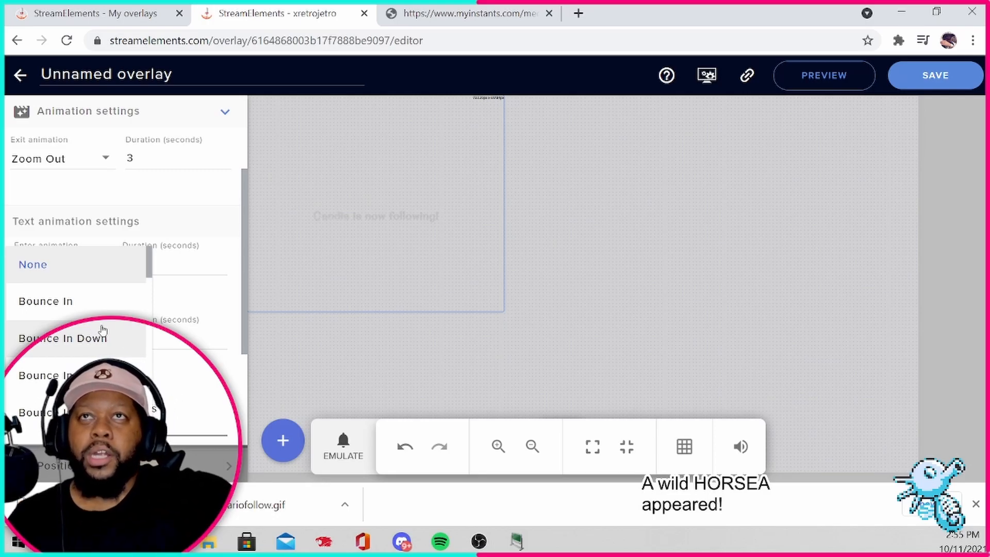
{"action": "scroll", "coordinate": [98, 328], "scroll_direction": "down", "scroll_amount": 10}
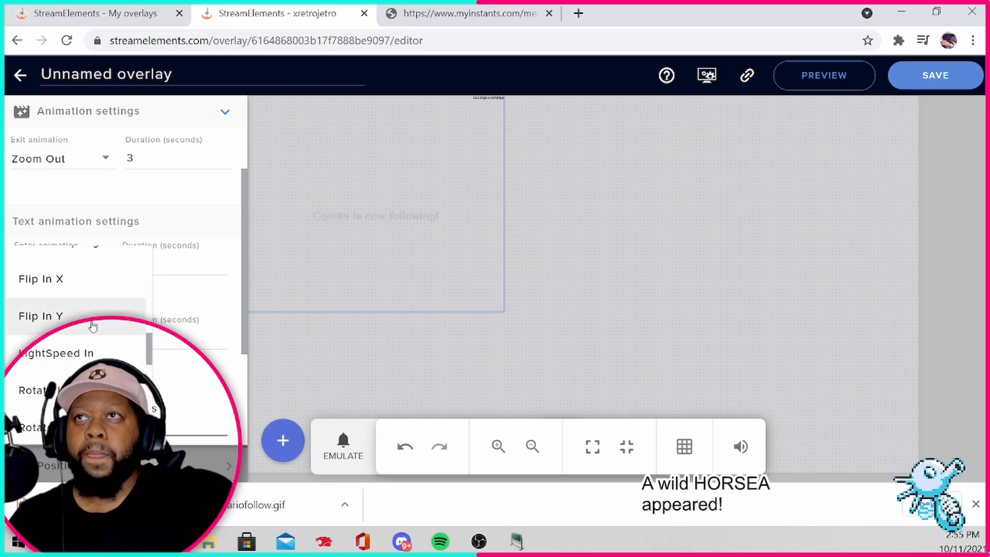
{"action": "scroll", "coordinate": [91, 325], "scroll_direction": "down", "scroll_amount": 10}
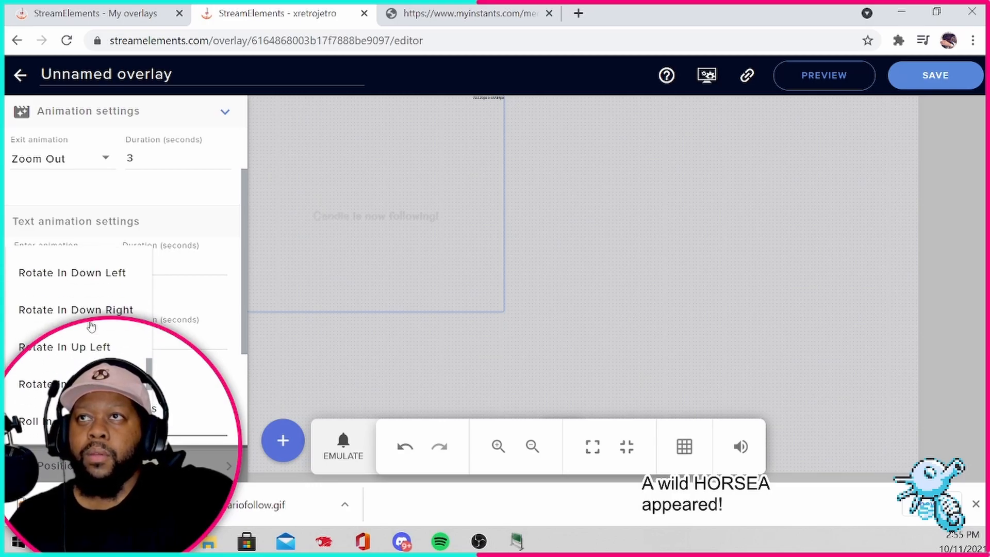
{"action": "scroll", "coordinate": [91, 324], "scroll_direction": "down", "scroll_amount": 1}
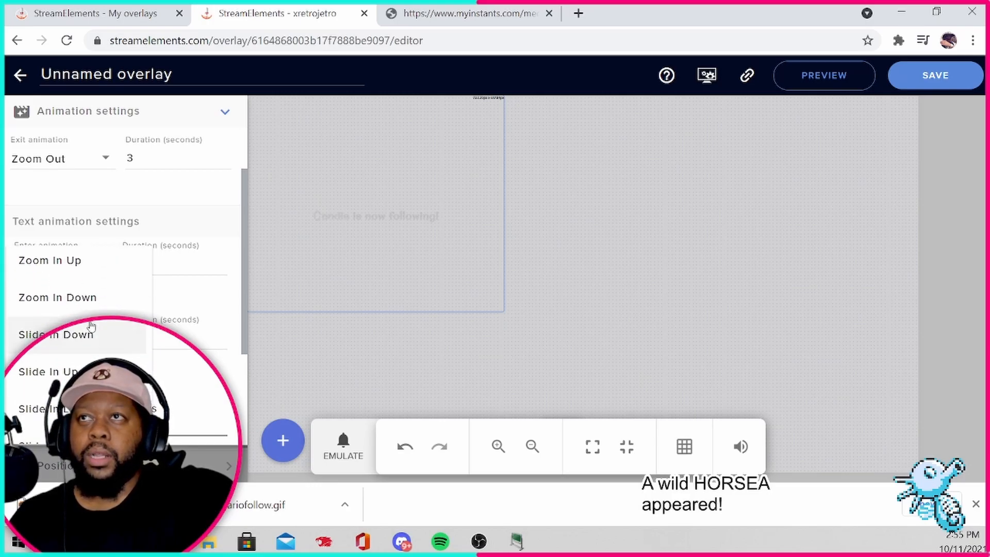
{"action": "scroll", "coordinate": [91, 325], "scroll_direction": "up", "scroll_amount": 2}
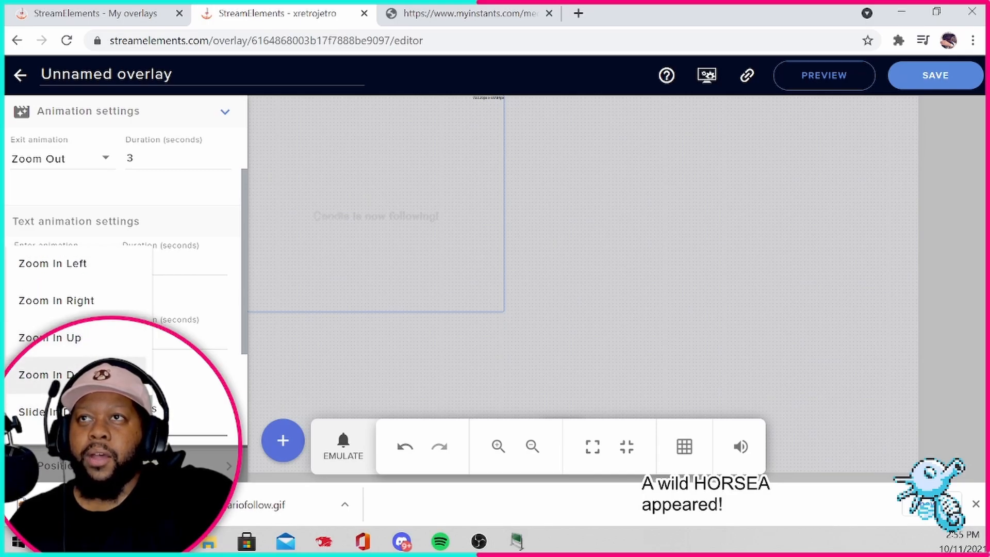
{"action": "left_click", "coordinate": [77, 338]}
{"action": "left_click", "coordinate": [184, 264]}
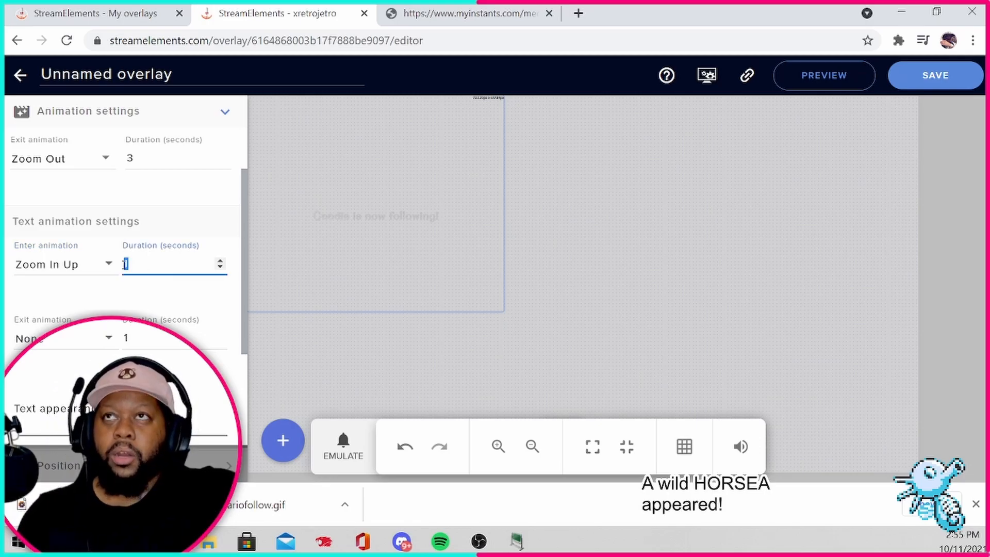
Set the text exit animation to Rotate Out Down Left with a duration of 2 seconds
{"action": "left_click", "coordinate": [133, 338]}
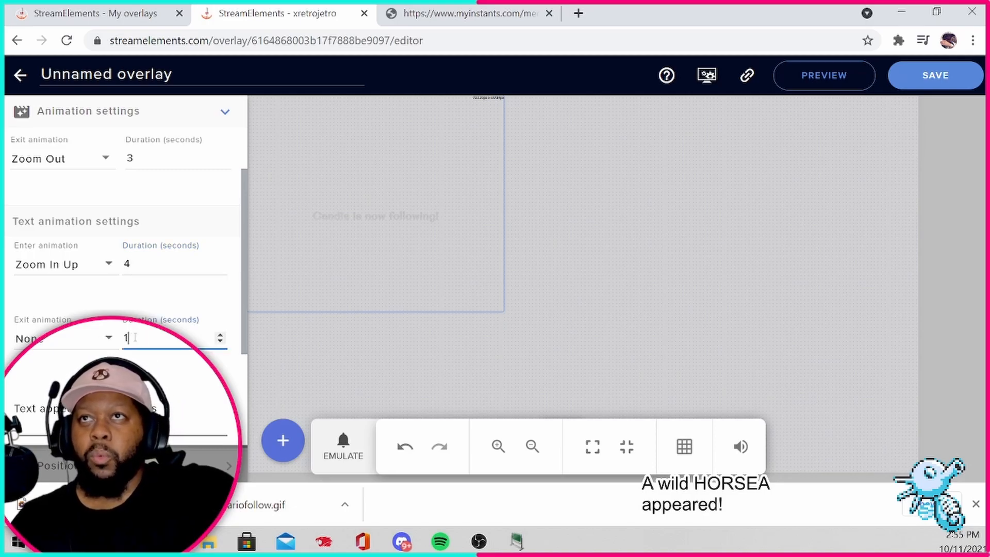
{"action": "left_click", "coordinate": [99, 338]}
{"action": "scroll", "coordinate": [99, 339], "scroll_direction": "down", "scroll_amount": 8}
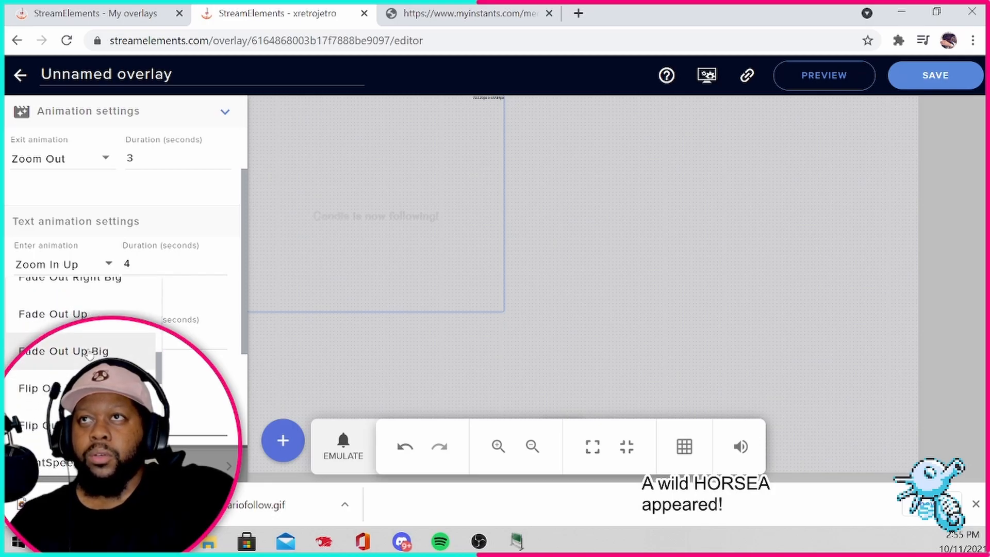
{"action": "scroll", "coordinate": [89, 355], "scroll_direction": "up", "scroll_amount": 5}
{"action": "scroll", "coordinate": [89, 355], "scroll_direction": "down", "scroll_amount": 8}
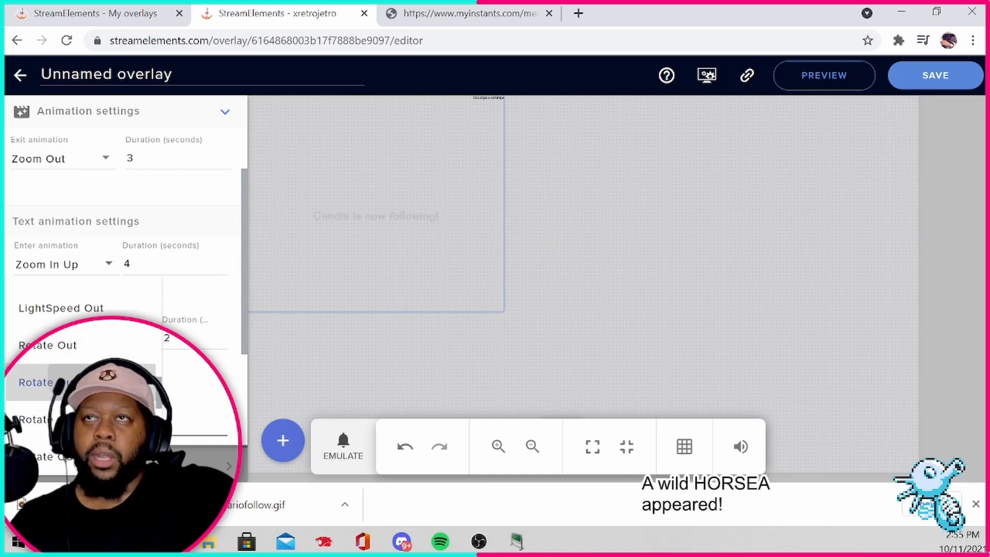
{"action": "left_click", "coordinate": [129, 382]}
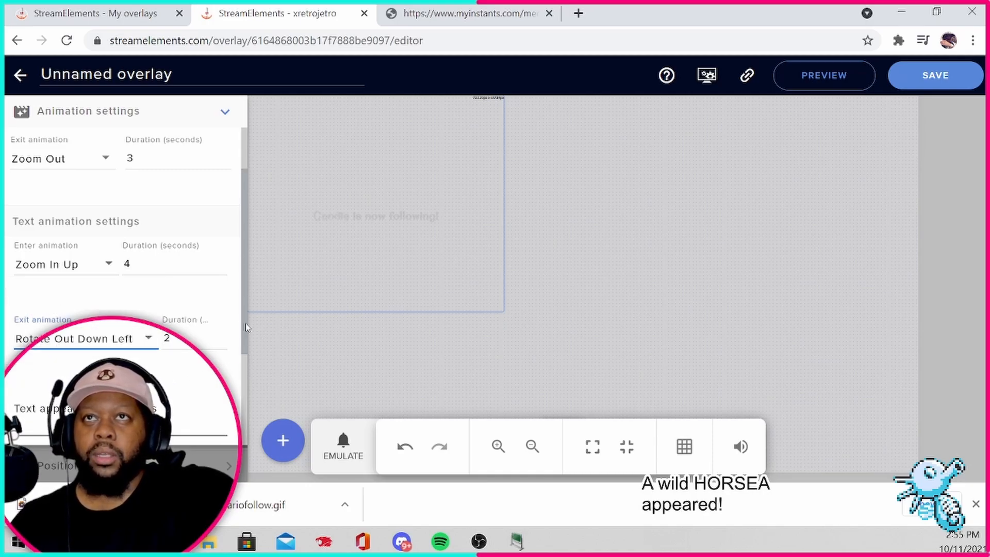
Emulate a follower event to preview the new text enter and exit animations
{"action": "scroll", "coordinate": [239, 327], "scroll_direction": "down", "scroll_amount": 3}
{"action": "scroll", "coordinate": [239, 326], "scroll_direction": "up", "scroll_amount": 4}
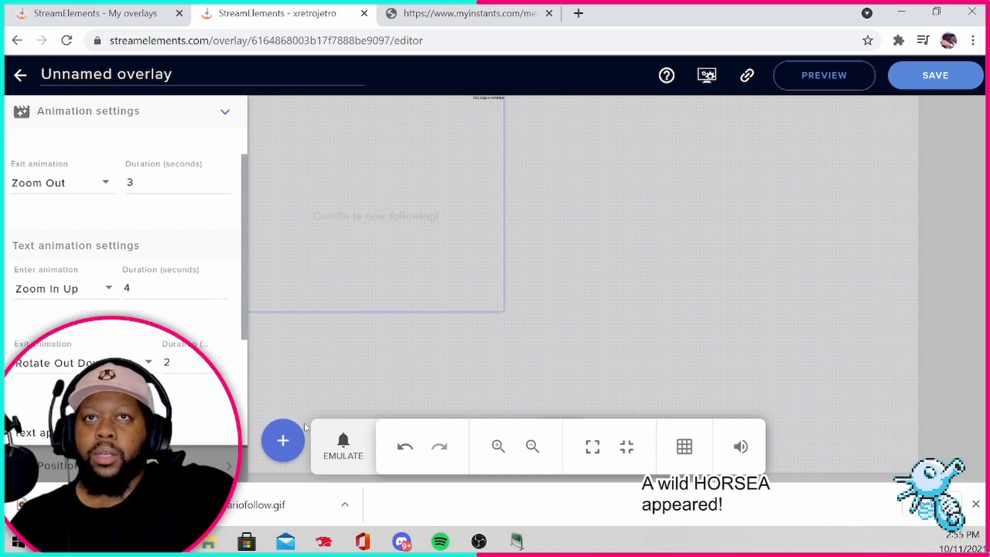
{"action": "left_click", "coordinate": [343, 446]}
{"action": "left_click", "coordinate": [361, 166]}
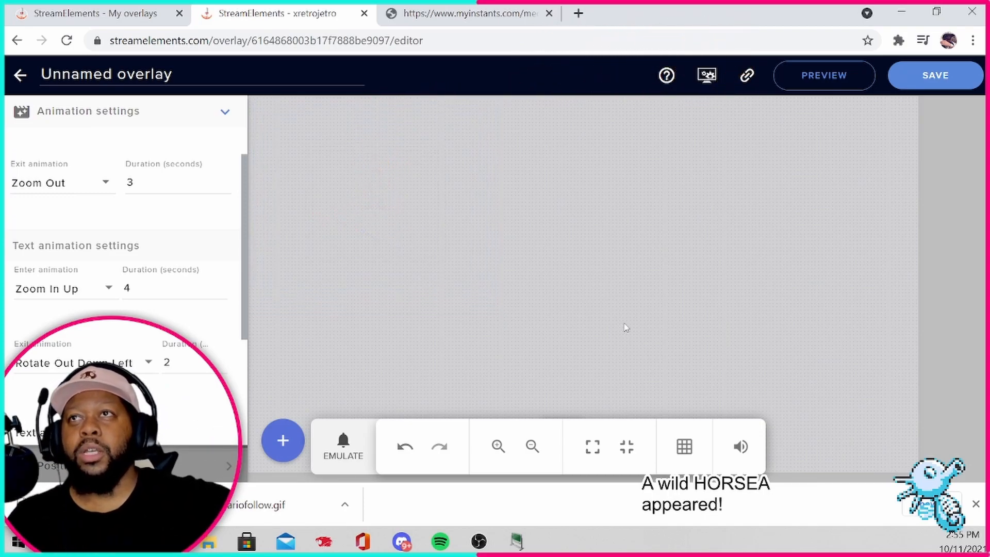
Set the alert's text disappearance timing to 5.3 seconds and emulate another follower event
{"action": "scroll", "coordinate": [92, 328], "scroll_direction": "down", "scroll_amount": 3}
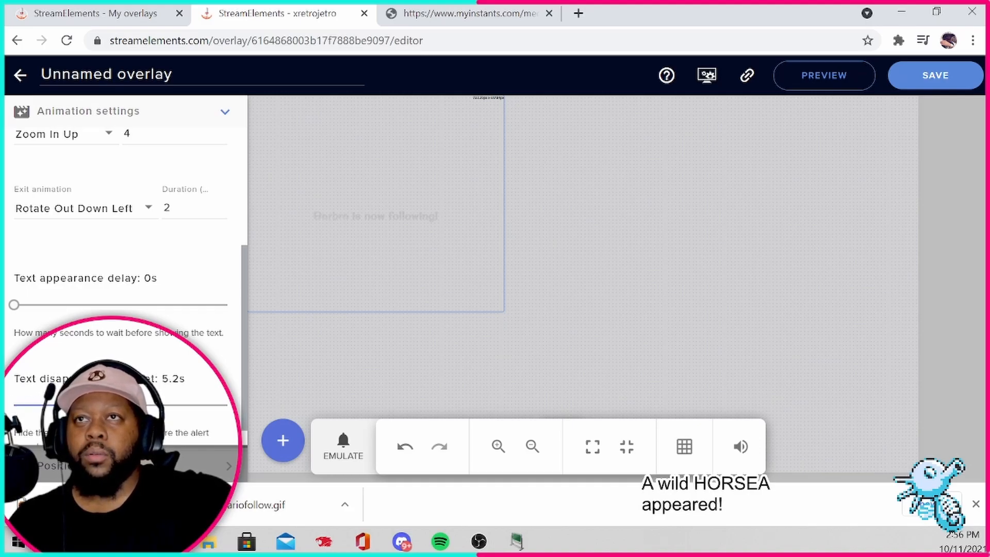
{"action": "left_click", "coordinate": [343, 446]}
{"action": "left_click", "coordinate": [378, 171]}
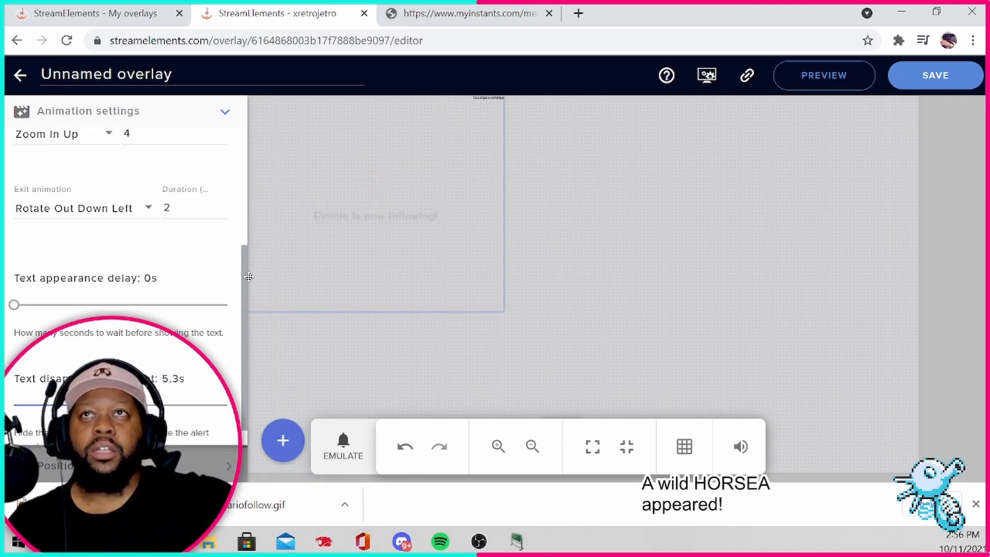
Save the overlay under the name Test
{"action": "left_click_drag", "start_coordinate": [247, 271], "coordinate": [263, 152]}
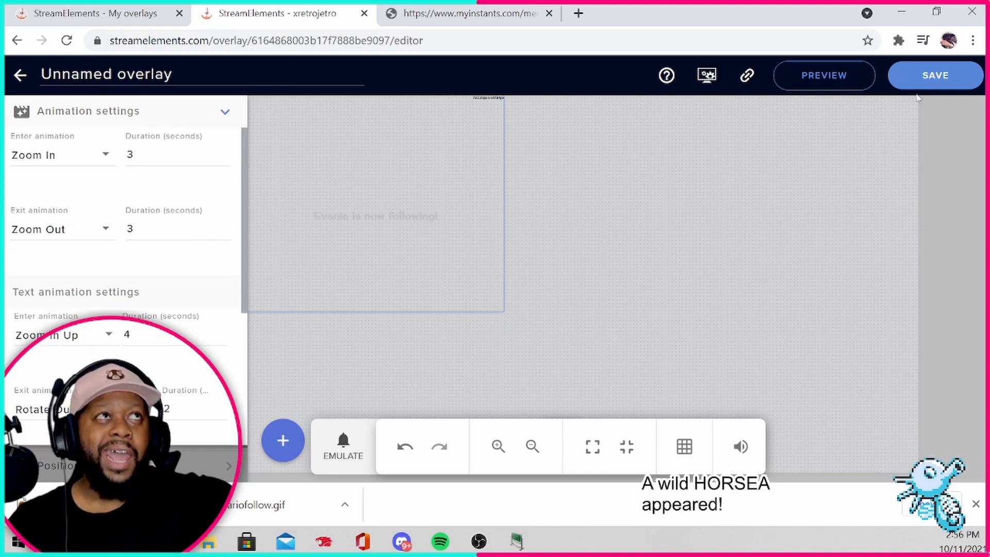
{"action": "left_click", "coordinate": [960, 76]}
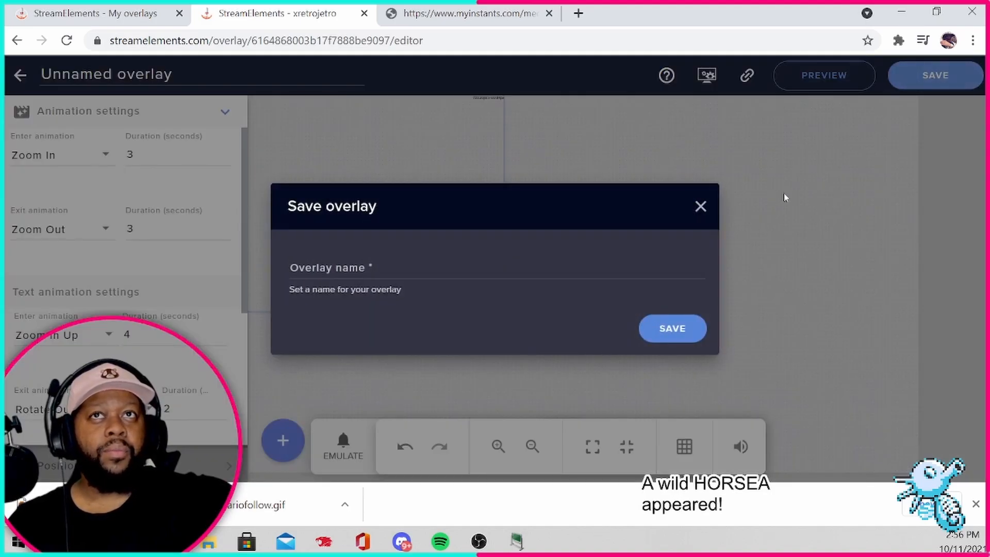
{"action": "left_click", "coordinate": [383, 262]}
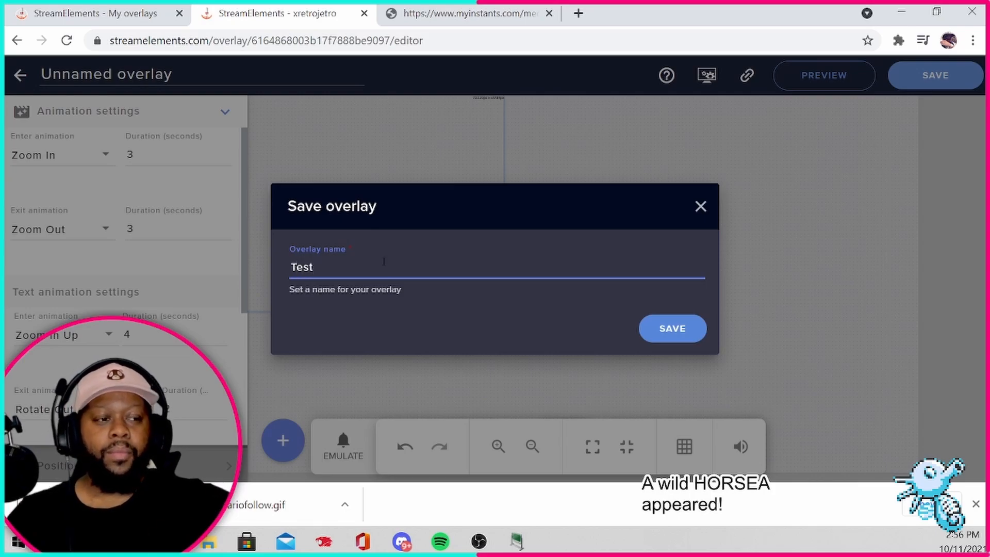
{"action": "left_click", "coordinate": [684, 342]}
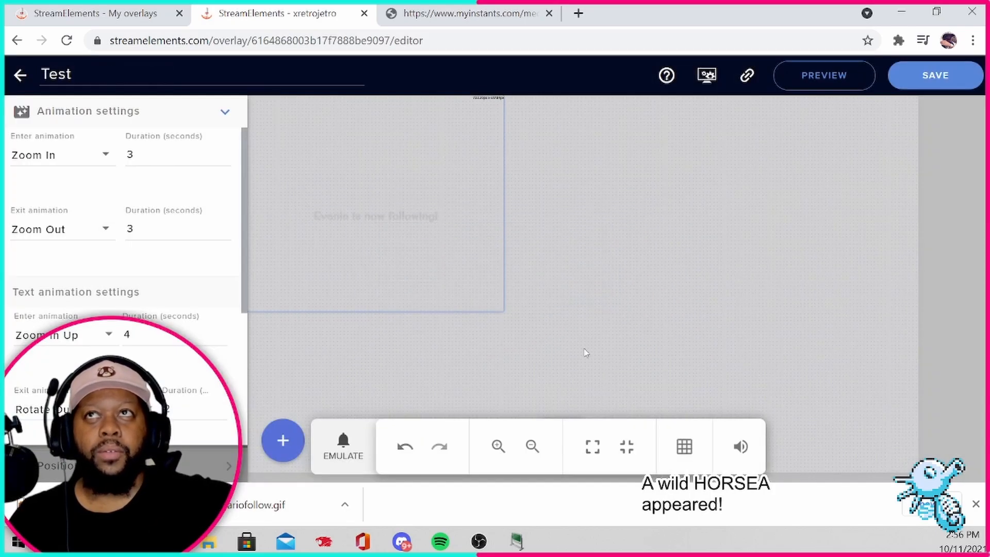
Collapse the animation settings and close the follower alert's advanced settings to return to the list of alert types
{"action": "left_click", "coordinate": [225, 110]}
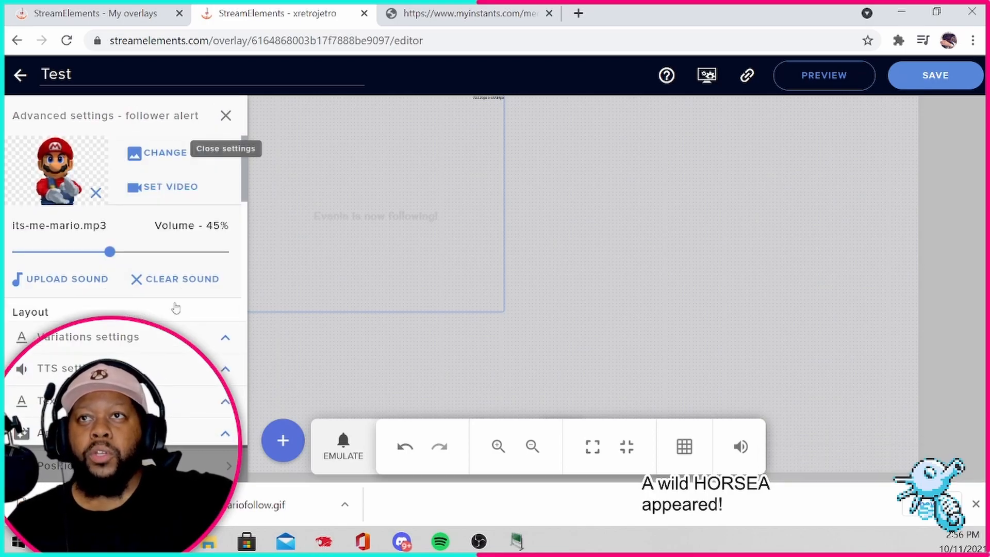
{"action": "scroll", "coordinate": [177, 315], "scroll_direction": "down", "scroll_amount": 5}
{"action": "scroll", "coordinate": [176, 315], "scroll_direction": "up", "scroll_amount": 3}
{"action": "scroll", "coordinate": [175, 315], "scroll_direction": "up", "scroll_amount": 3}
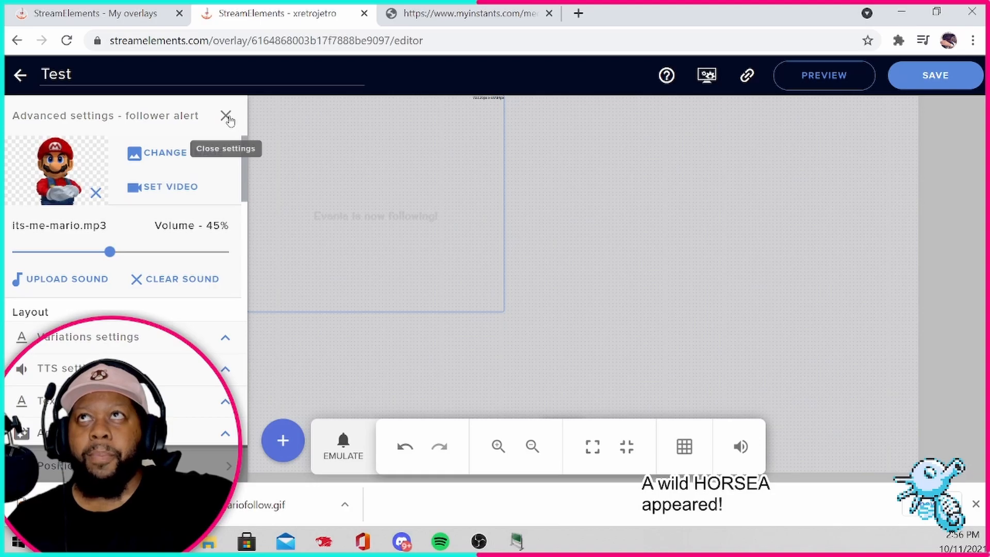
{"action": "left_click", "coordinate": [226, 116]}
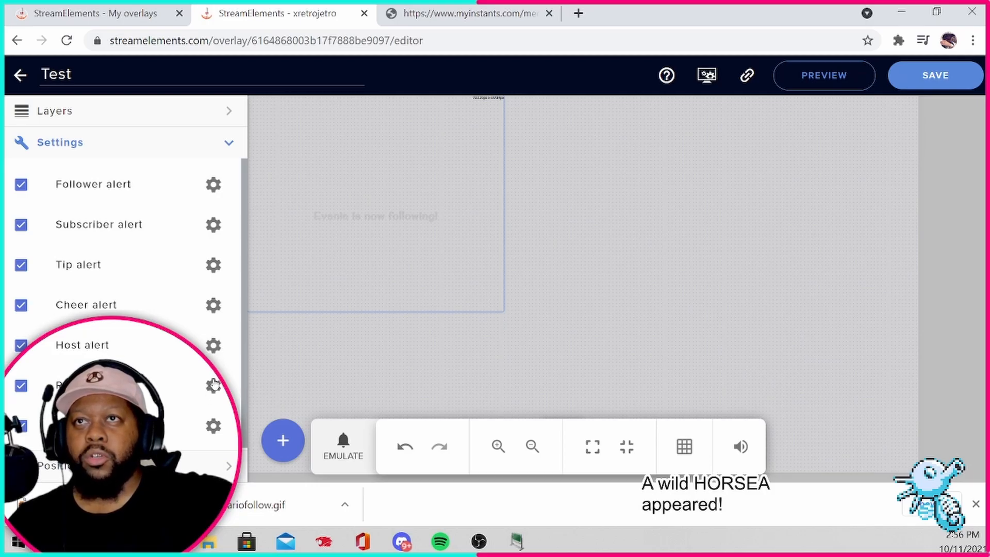
{"action": "scroll", "coordinate": [233, 424], "scroll_direction": "down", "scroll_amount": 1}
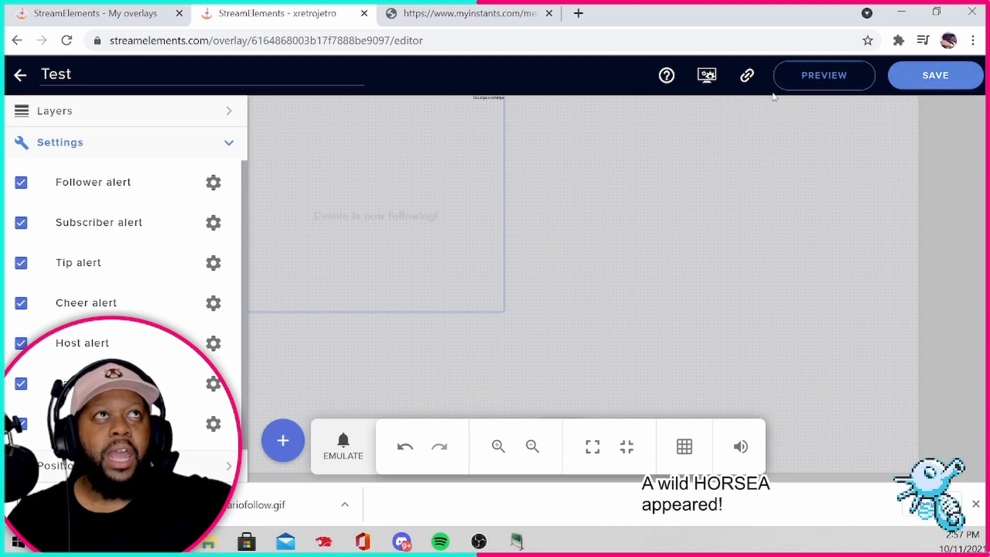
Copy the overlay's URL and switch to OBS
{"action": "left_click", "coordinate": [748, 76]}
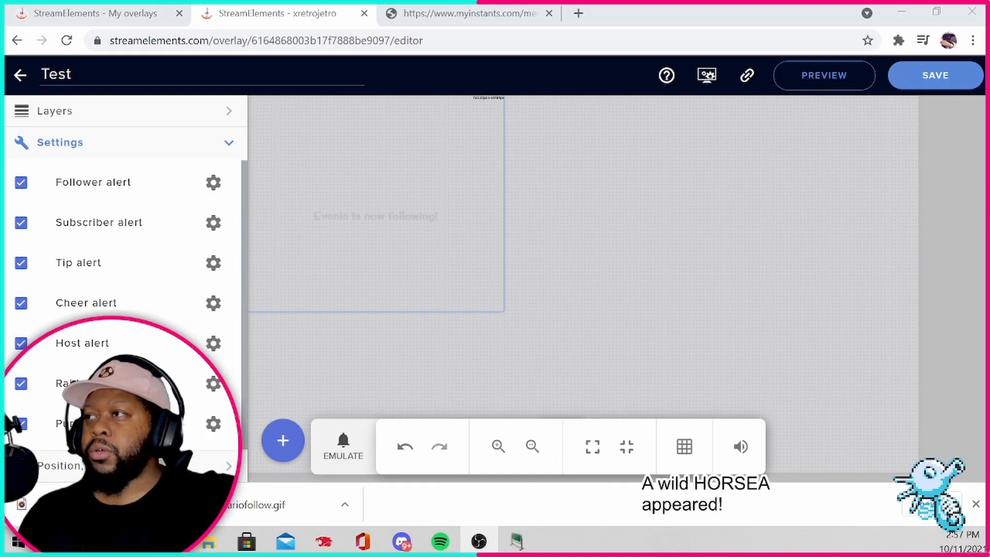
{"action": "left_click", "coordinate": [493, 457]}
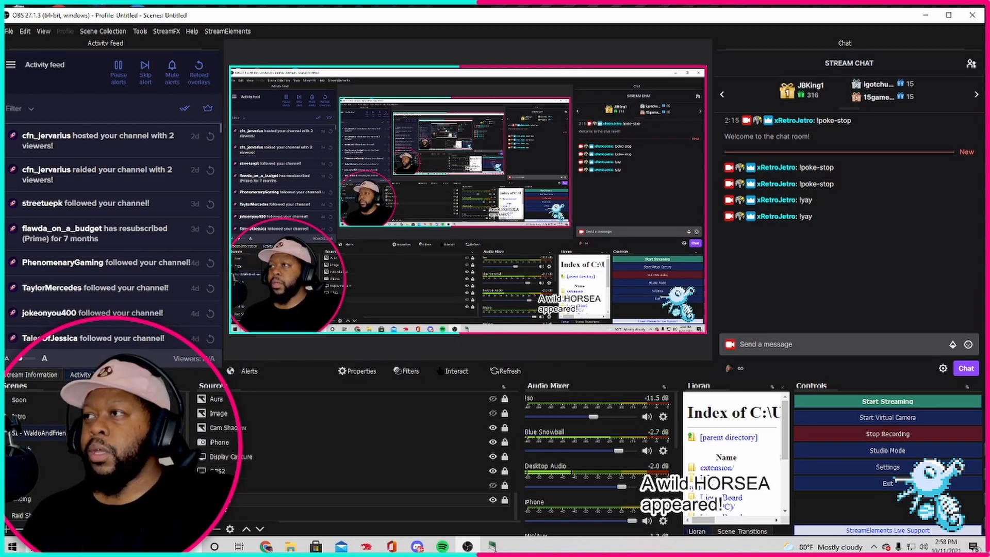
Add a new browser source named Test Alerts to the current scene
{"action": "left_click", "coordinate": [203, 528]}
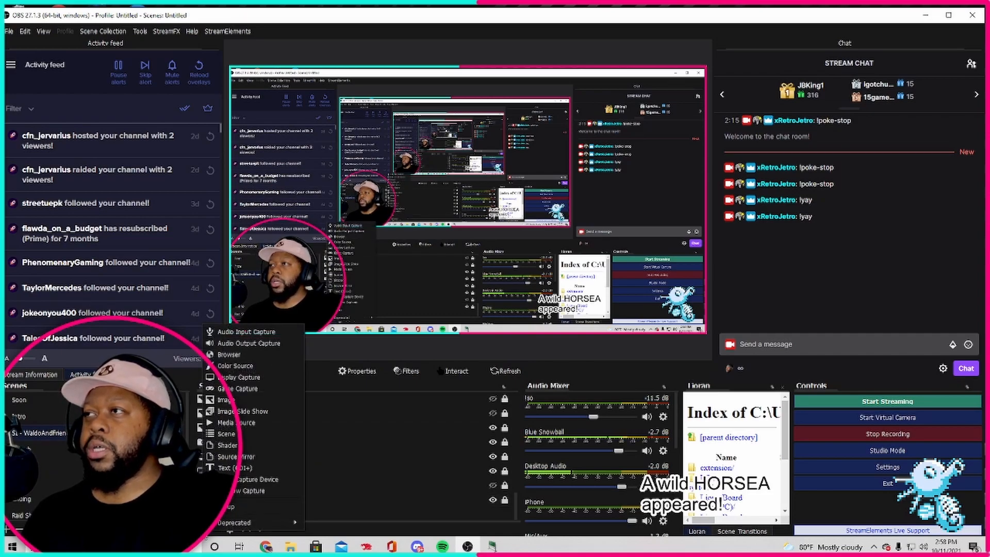
{"action": "left_click", "coordinate": [229, 355]}
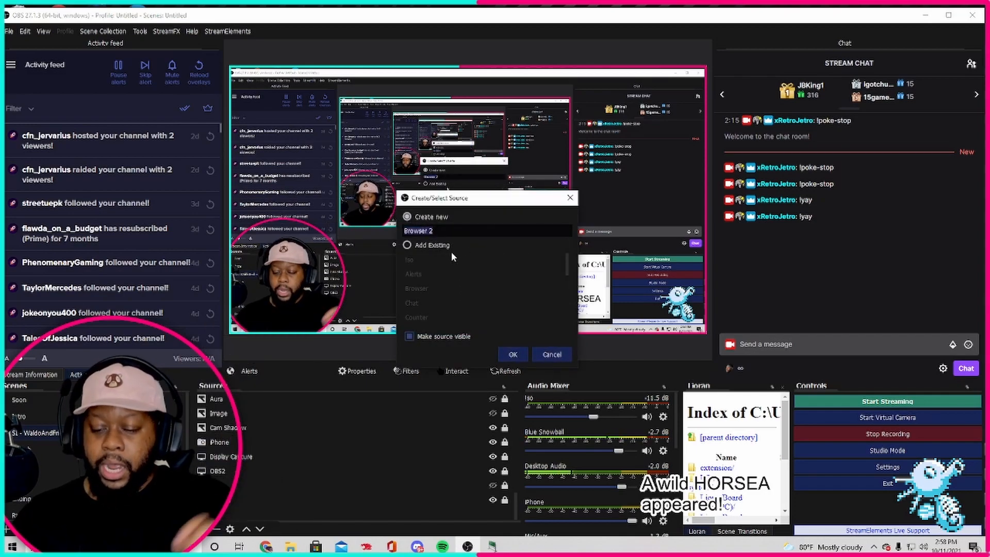
{"action": "type", "text": "Test A"}
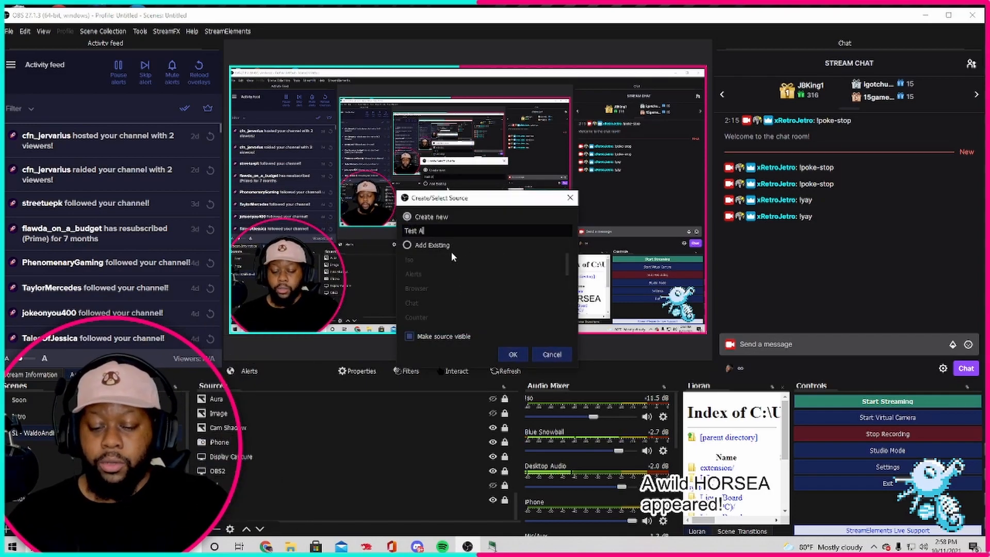
{"action": "type", "text": "lerts"}
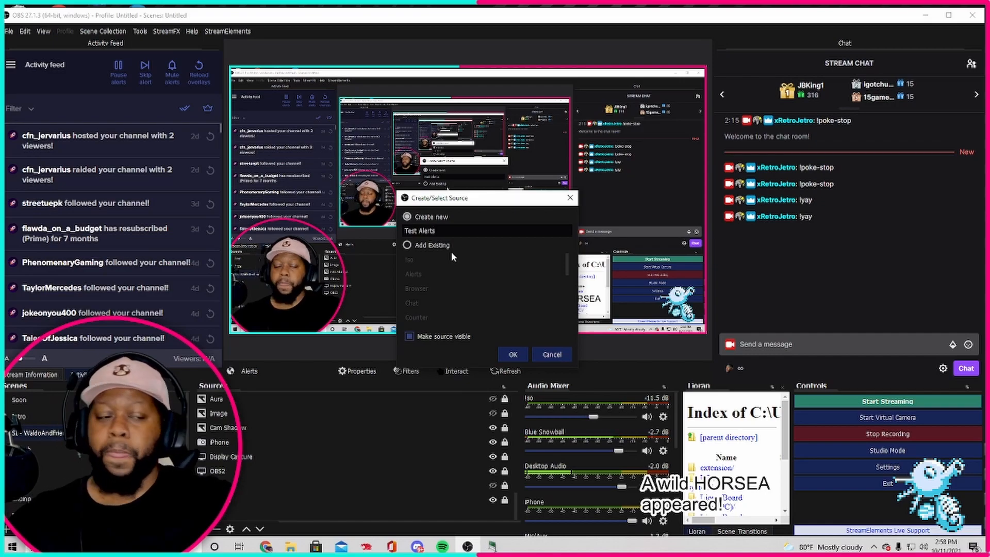
{"action": "left_click", "coordinate": [513, 353]}
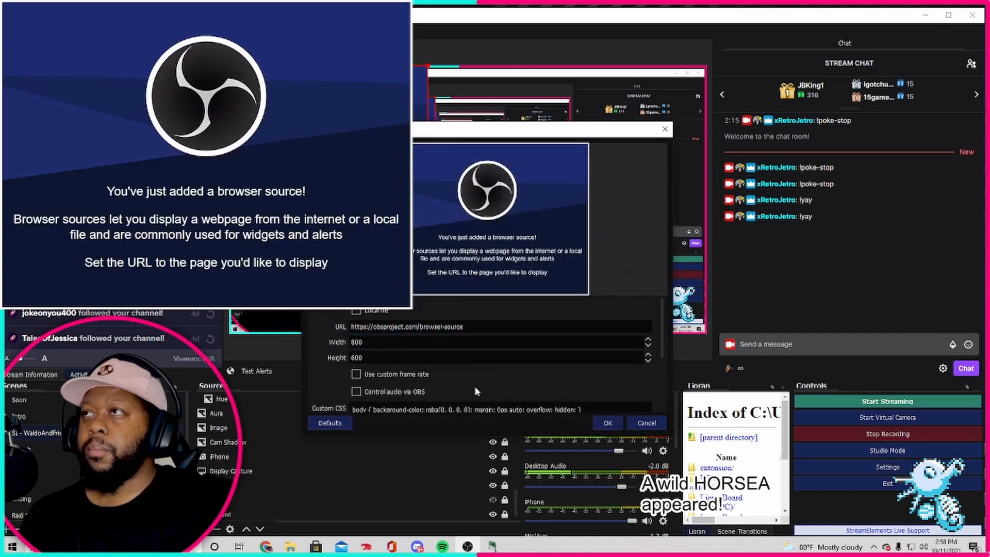
Replace the Test Alerts source's default URL with the copied StreamElements overlay URL, including its access token
{"action": "left_click_drag", "start_coordinate": [455, 139], "coordinate": [580, 99]}
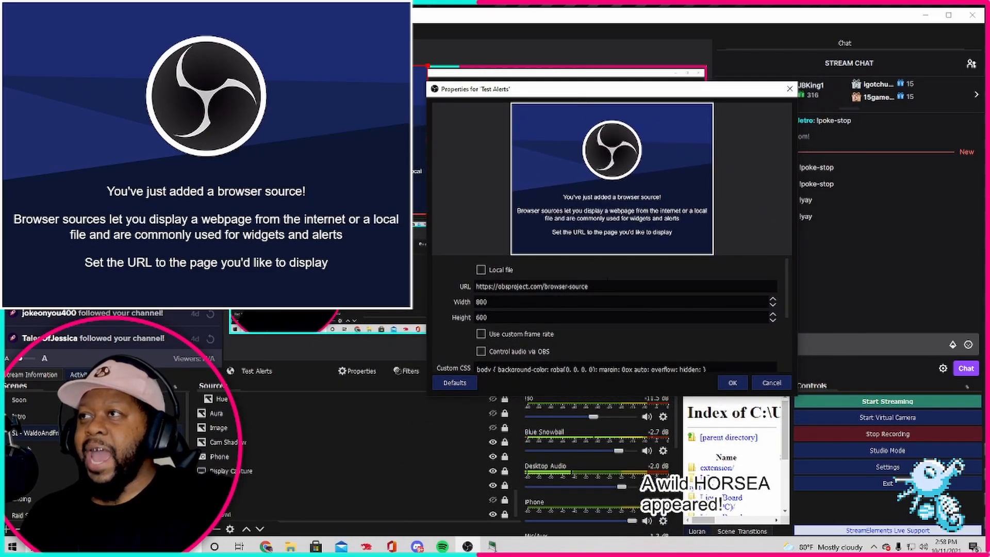
{"action": "left_click_drag", "start_coordinate": [589, 286], "coordinate": [484, 287]}
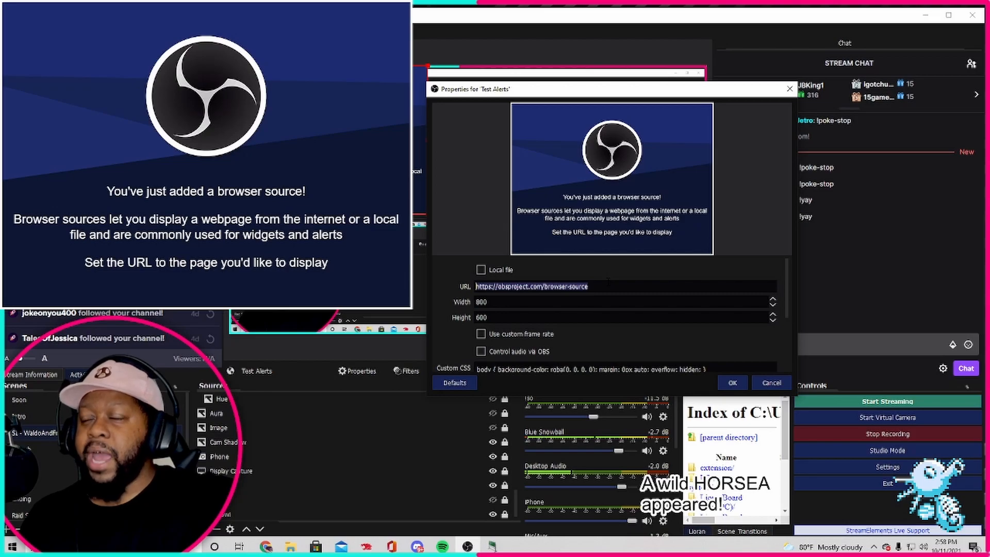
{"action": "left_click_drag", "start_coordinate": [589, 286], "coordinate": [475, 286]}
{"action": "left_click", "coordinate": [588, 286]}
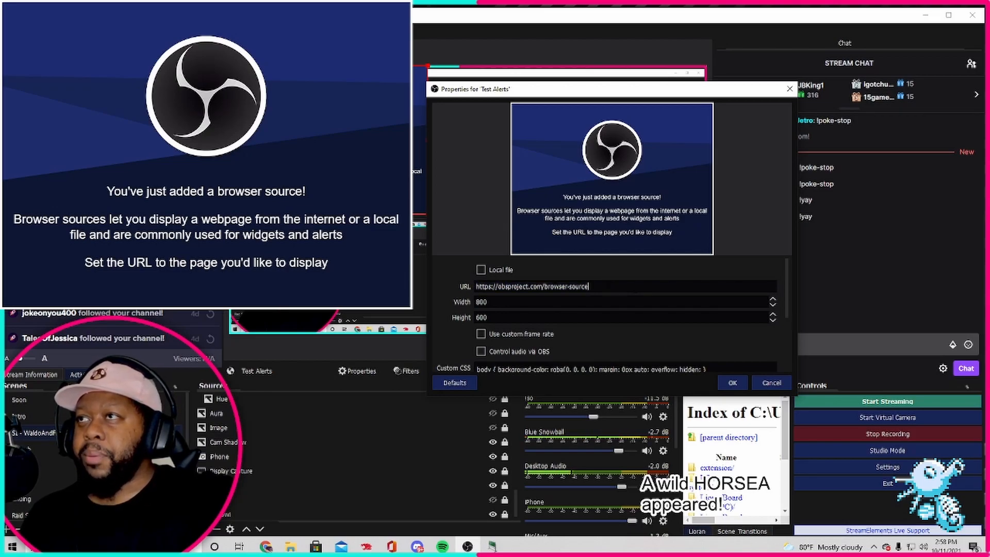
{"action": "left_click_drag", "start_coordinate": [588, 286], "coordinate": [475, 286]}
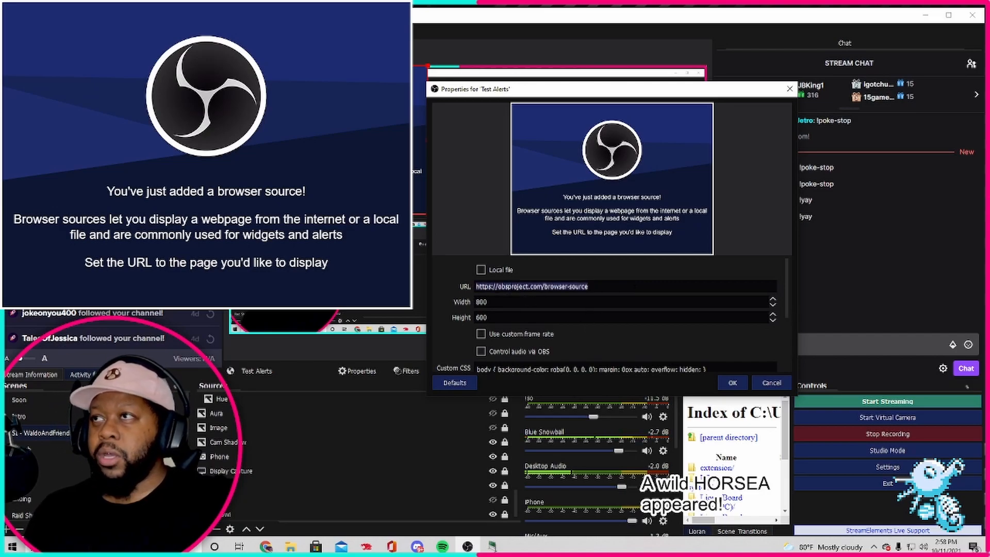
{"action": "key", "text": "ctrl+v"}
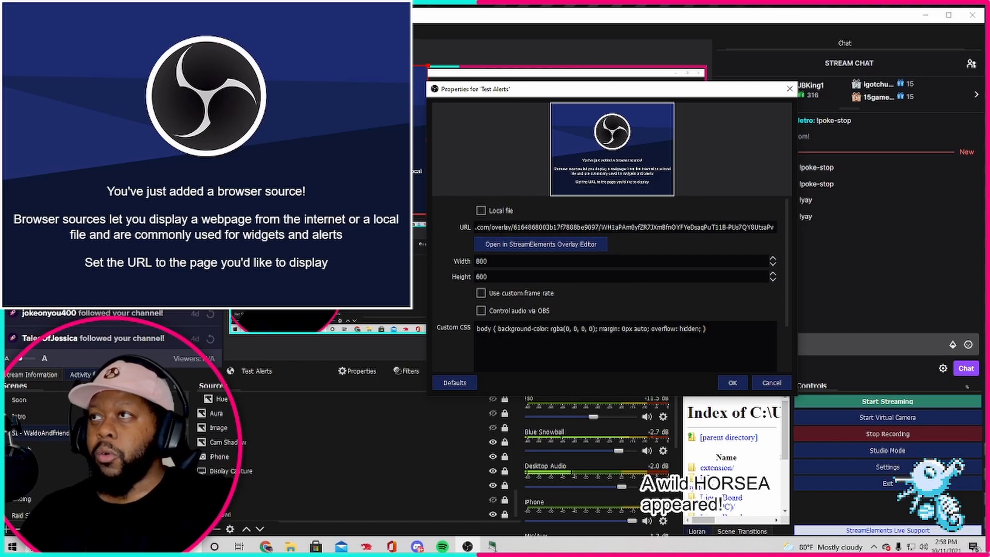
Enable audio control via OBS for the Test Alerts source and accept its properties
{"action": "key", "text": "Home"}
{"action": "key", "text": "End"}
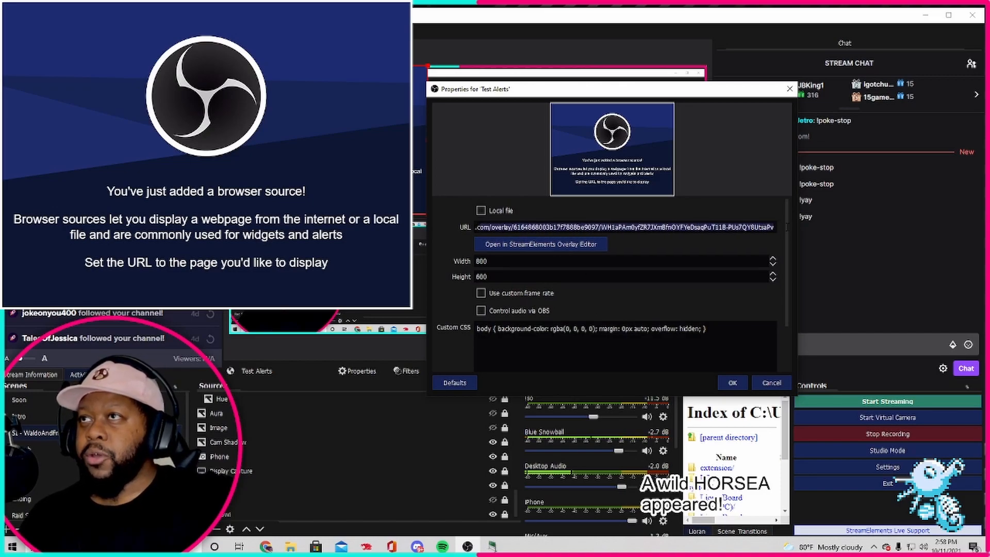
{"action": "scroll", "coordinate": [656, 307], "scroll_direction": "down", "scroll_amount": 3}
{"action": "scroll", "coordinate": [656, 306], "scroll_direction": "up", "scroll_amount": 3}
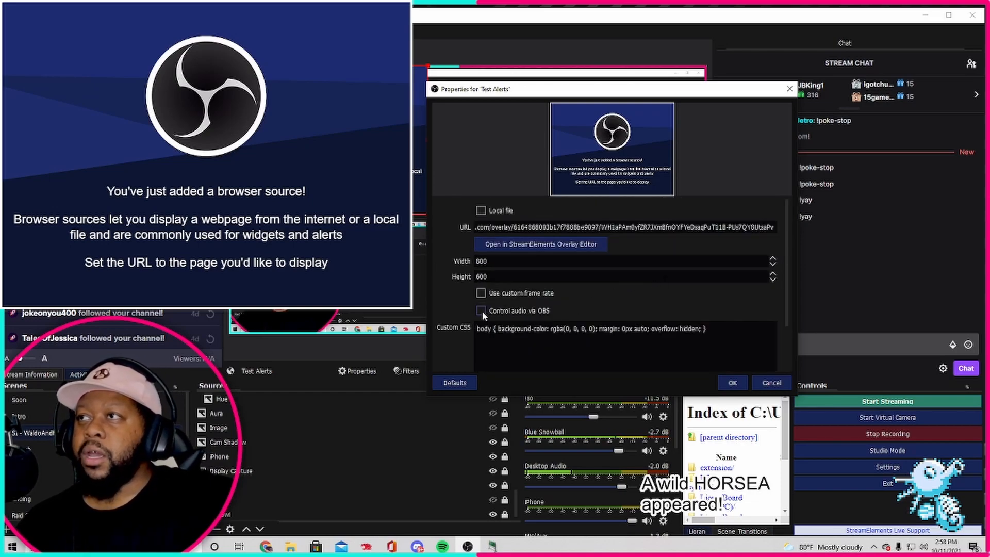
{"action": "scroll", "coordinate": [633, 299], "scroll_direction": "down", "scroll_amount": 3}
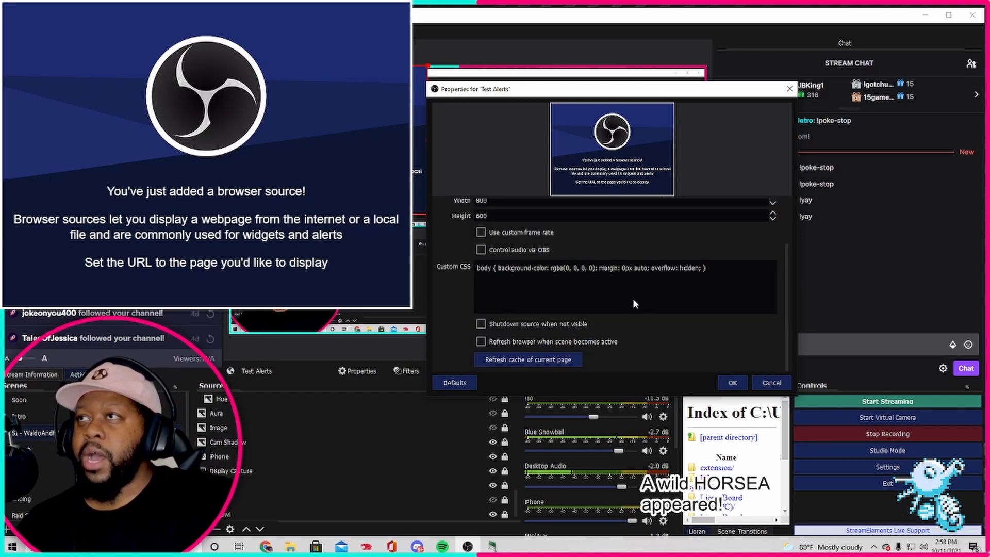
{"action": "left_click", "coordinate": [481, 250]}
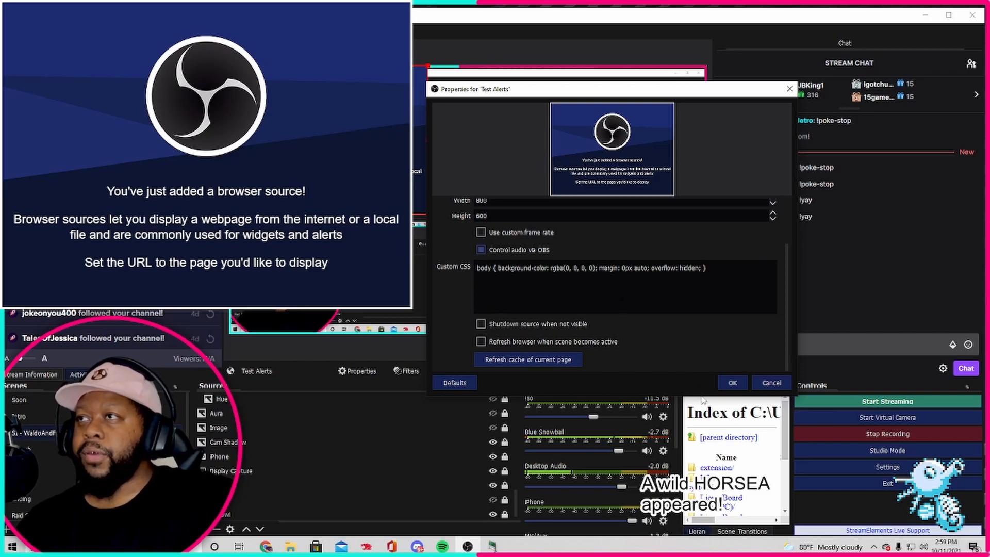
{"action": "left_click", "coordinate": [732, 383]}
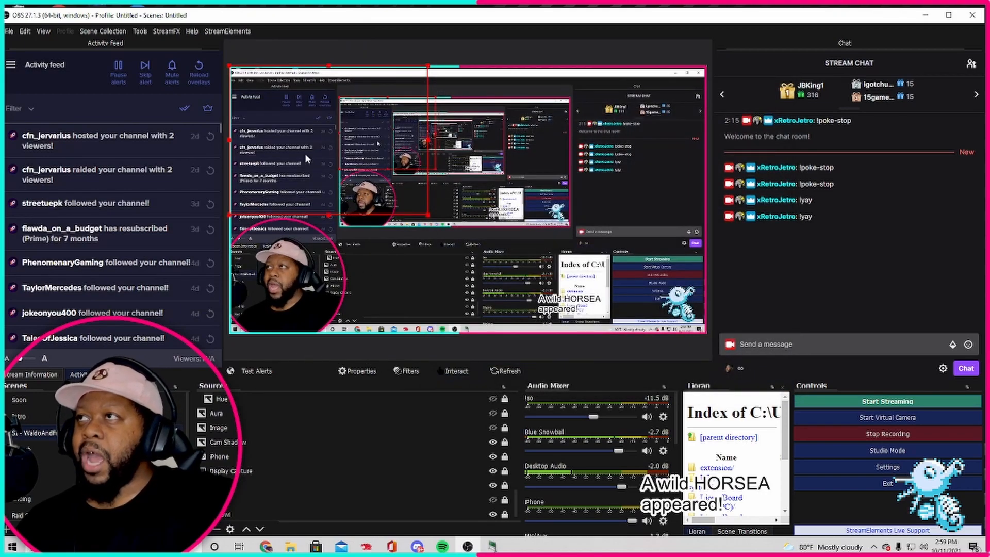
Move the Test Alerts source to the upper middle of the canvas and select it in the source list
{"action": "left_click_drag", "start_coordinate": [305, 150], "coordinate": [437, 170]}
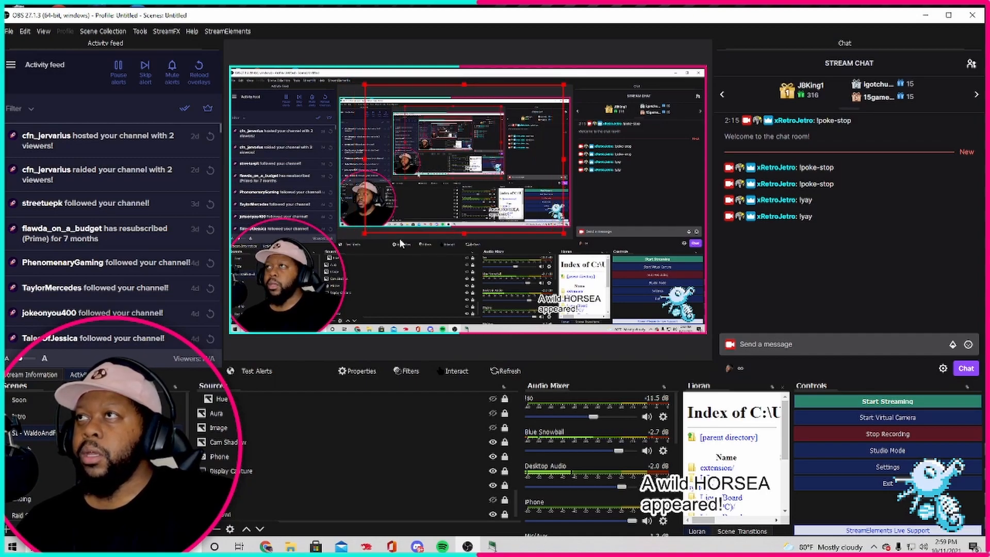
{"action": "left_click", "coordinate": [424, 265]}
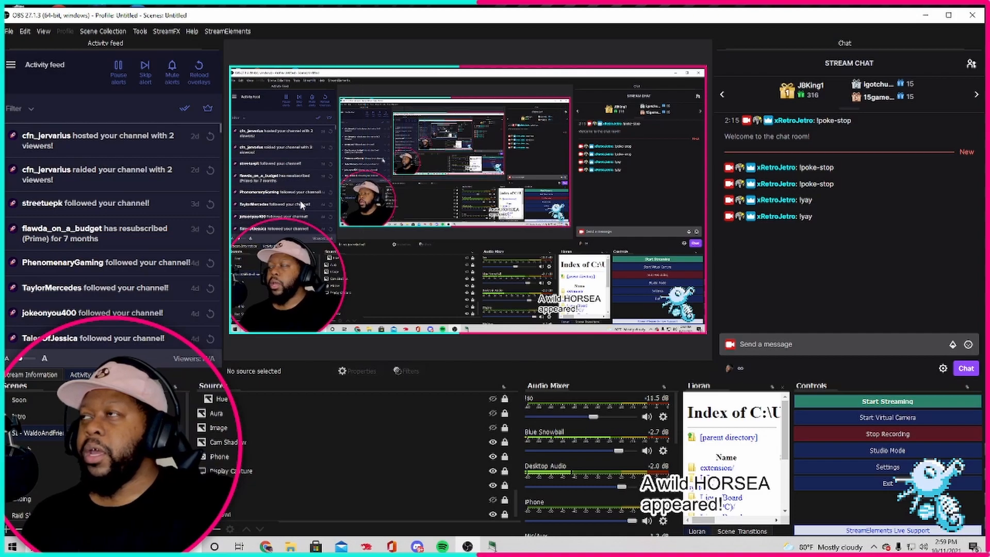
{"action": "scroll", "coordinate": [413, 445], "scroll_direction": "down", "scroll_amount": 1}
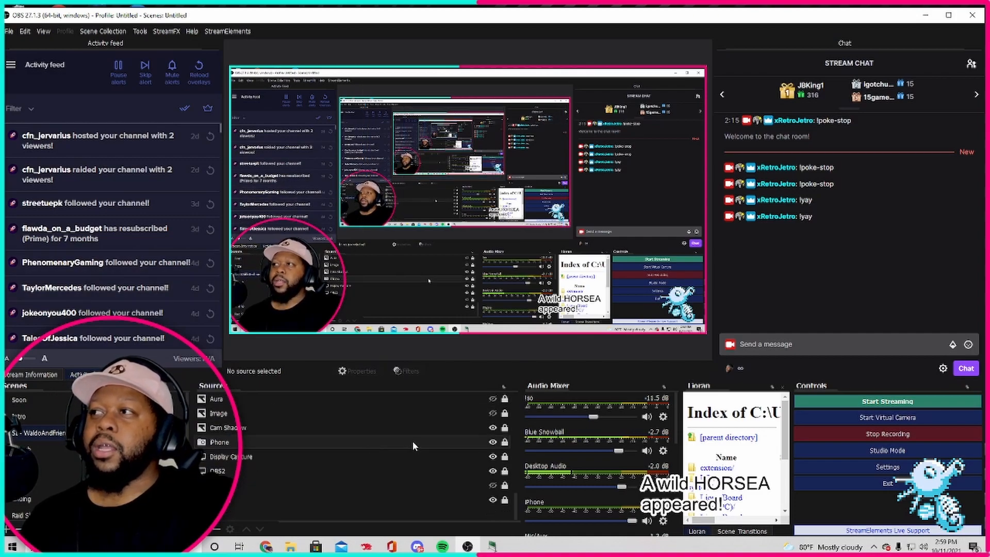
{"action": "scroll", "coordinate": [412, 441], "scroll_direction": "up", "scroll_amount": 6}
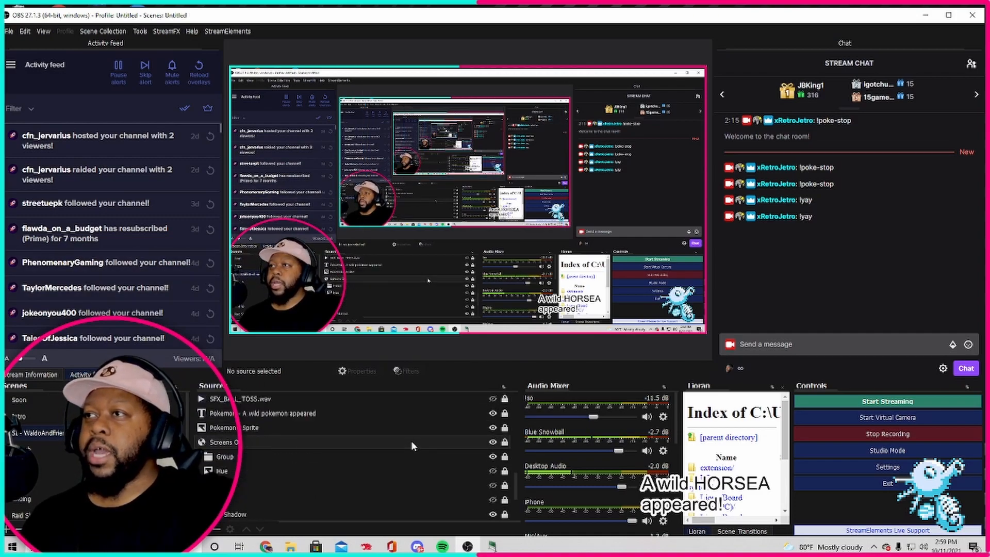
{"action": "scroll", "coordinate": [411, 441], "scroll_direction": "up", "scroll_amount": 5}
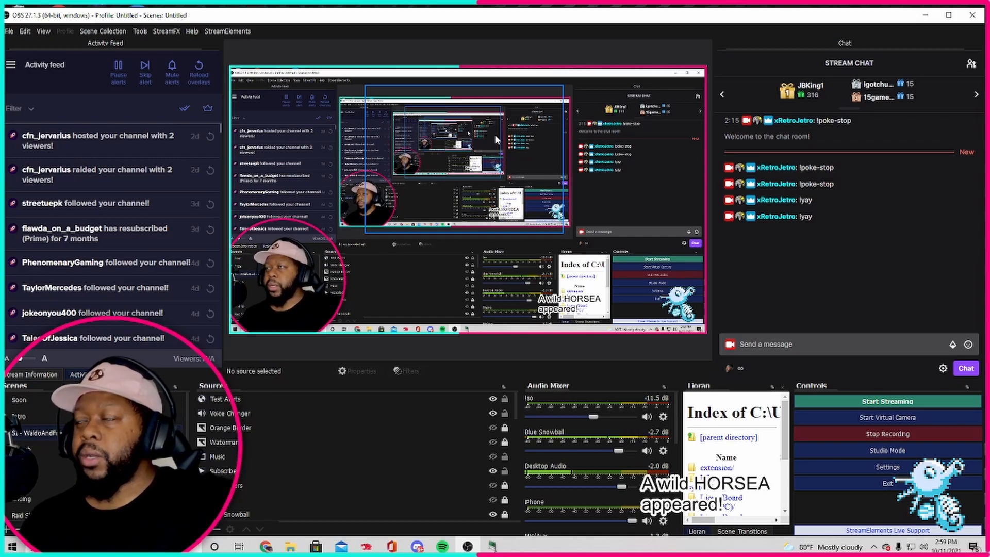
{"action": "double_click", "coordinate": [233, 400]}
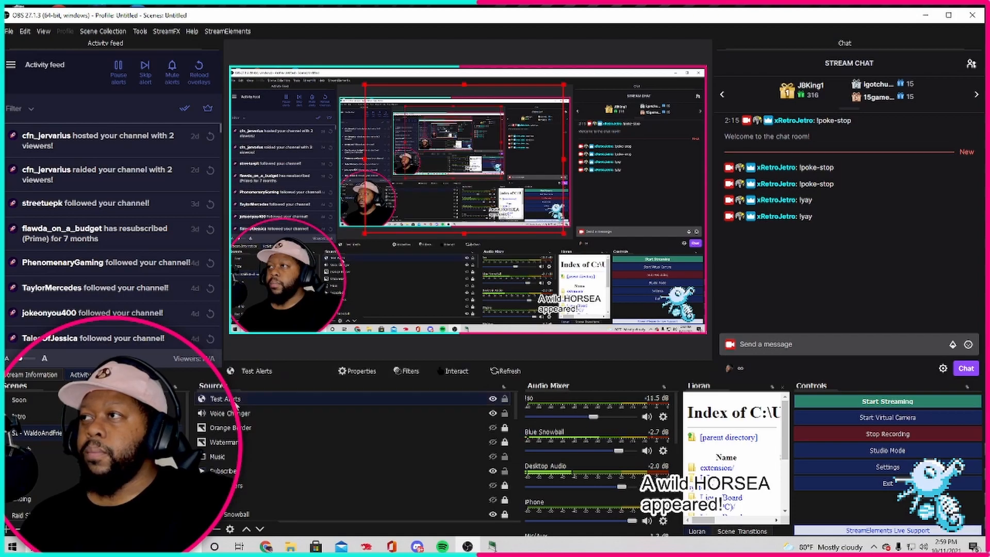
Check the audio mixer for the Test Alerts source's own volume channel
{"action": "left_click", "coordinate": [649, 422]}
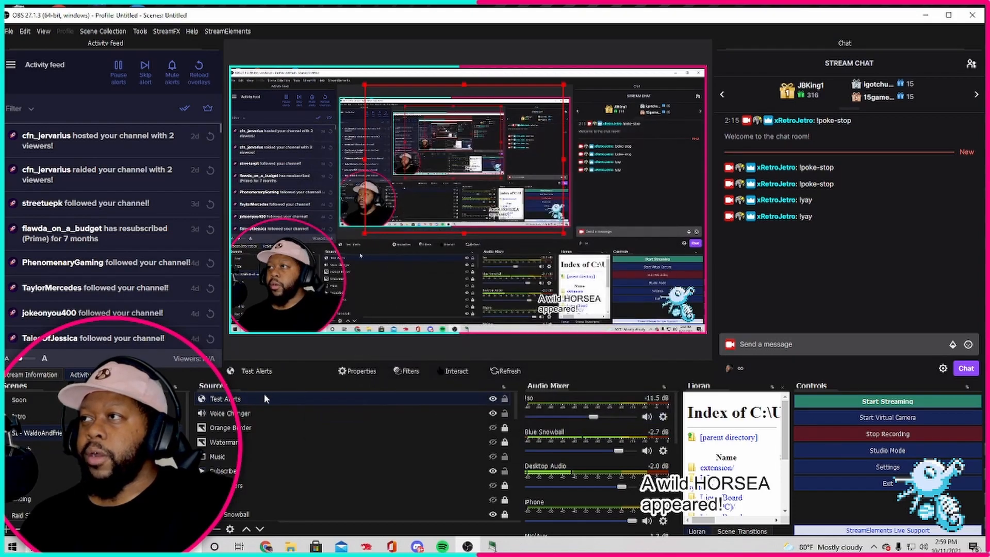
{"action": "scroll", "coordinate": [592, 436], "scroll_direction": "down", "scroll_amount": 5}
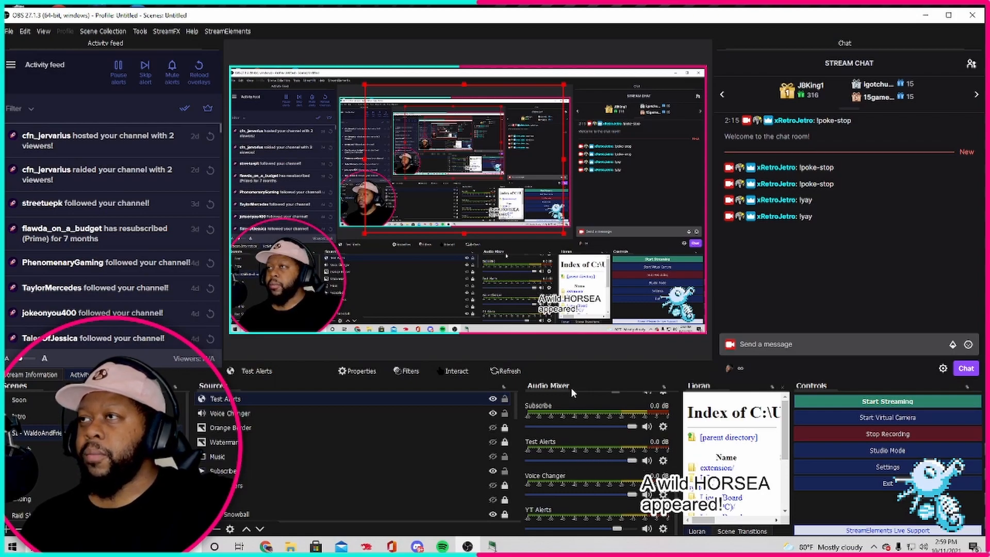
{"action": "left_click", "coordinate": [534, 356]}
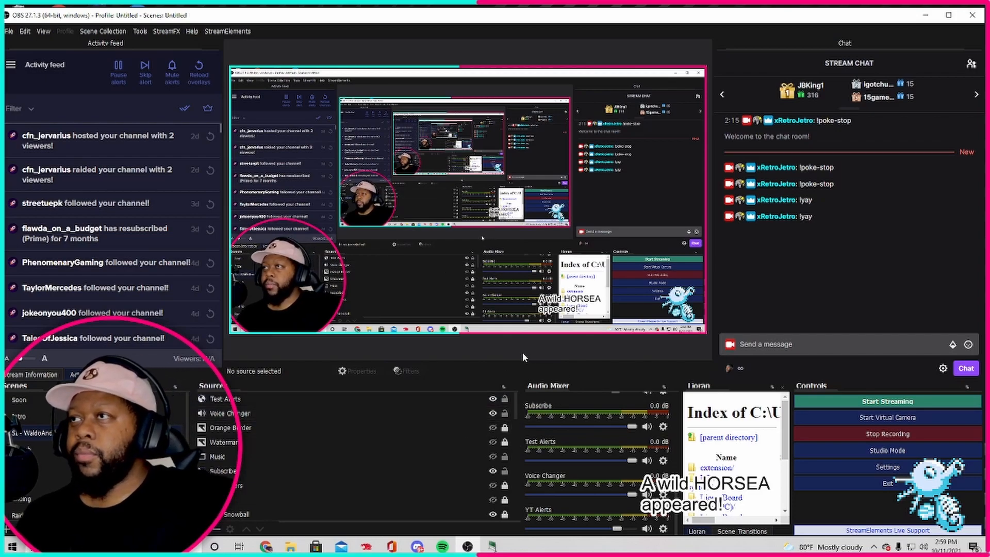
{"action": "scroll", "coordinate": [593, 417], "scroll_direction": "up", "scroll_amount": 5}
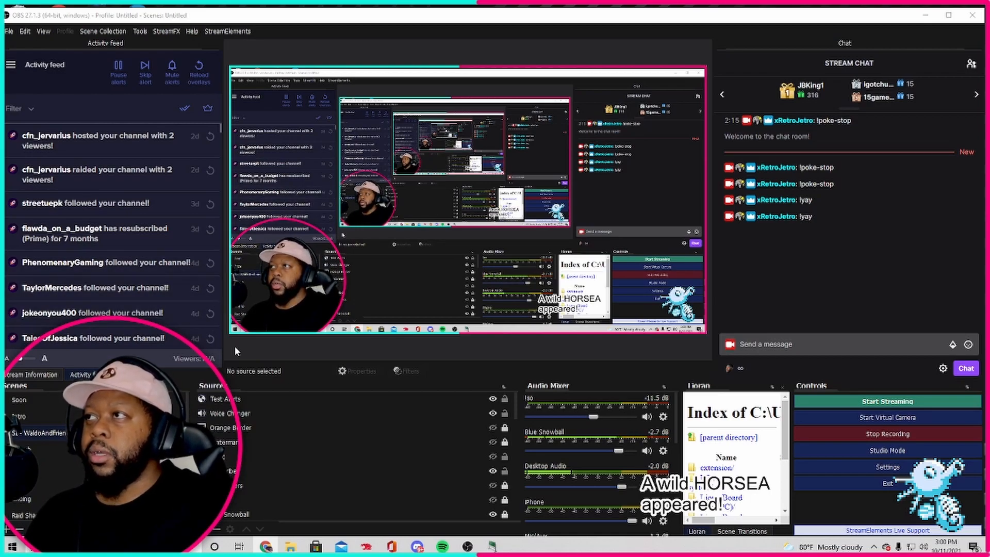
Replay a recent follow alert before and after moving the Test Alerts source over the webcam
{"action": "left_click", "coordinate": [211, 267]}
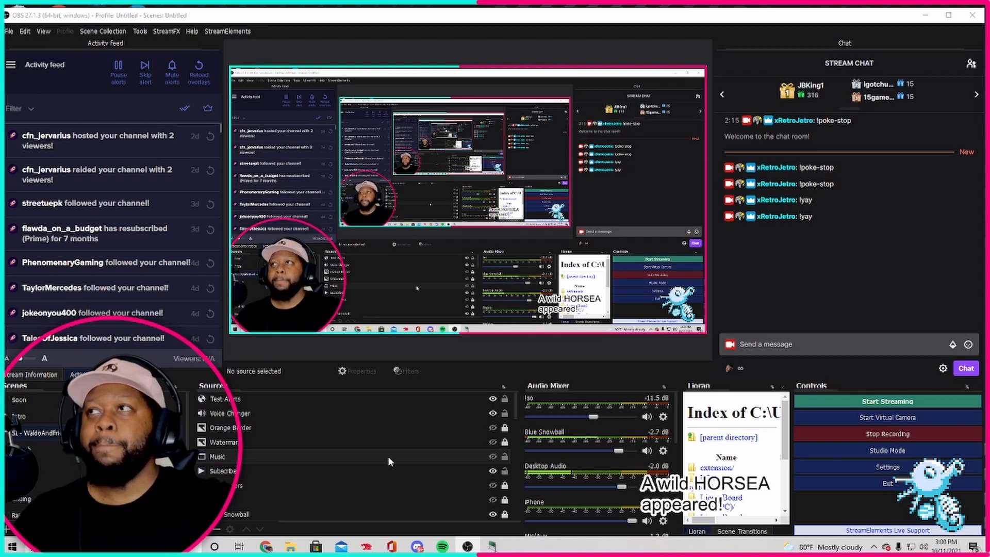
{"action": "left_click", "coordinate": [467, 154]}
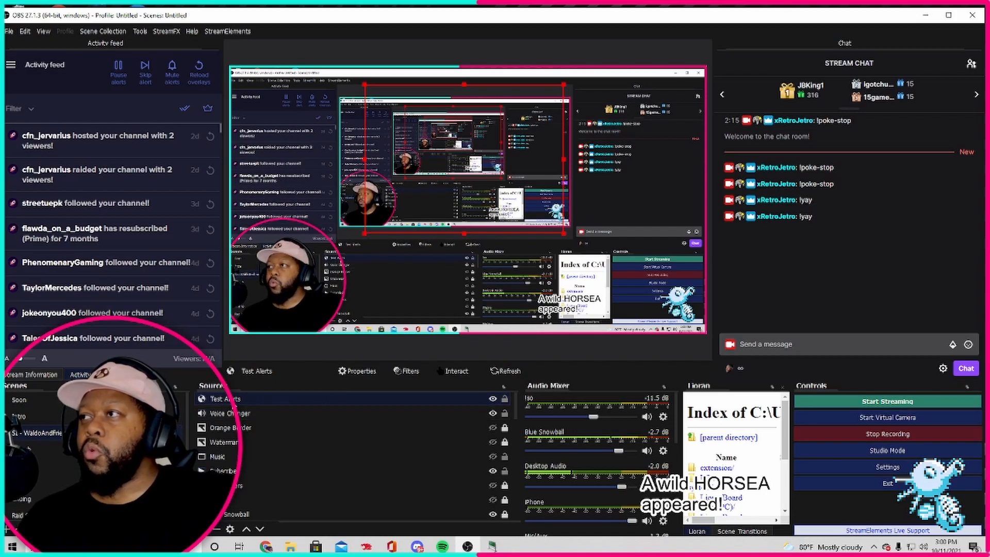
{"action": "mouse_move", "coordinate": [236, 404]}
{"action": "left_mouse_down"}
{"action": "mouse_move", "coordinate": [243, 445]}
{"action": "mouse_move", "coordinate": [243, 411]}
{"action": "left_mouse_up"}
{"action": "left_click_drag", "start_coordinate": [459, 145], "coordinate": [278, 261]}
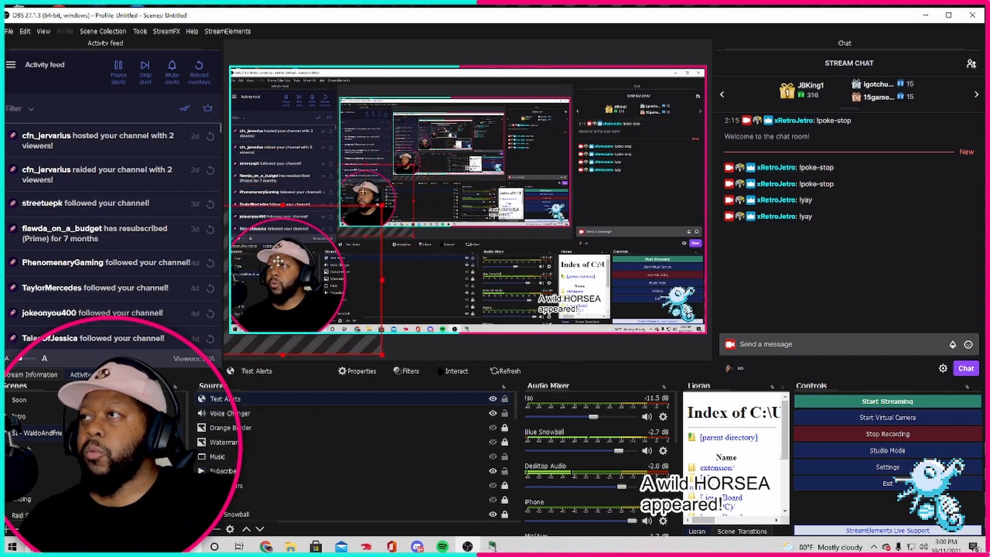
{"action": "left_click", "coordinate": [212, 265]}
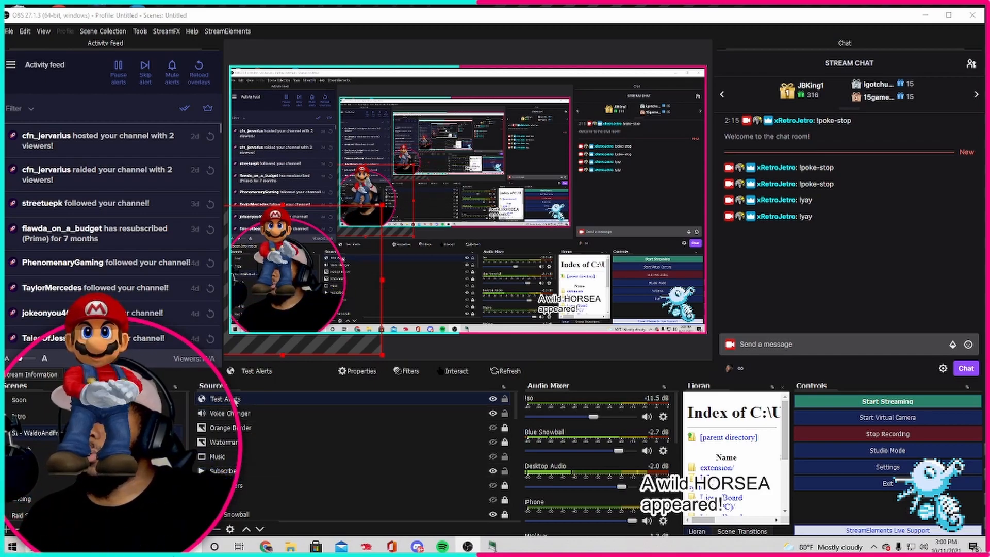
Move Test Alerts back to the upper middle of the canvas and place it inside Group 2, above YT Alerts
{"action": "left_click_drag", "start_coordinate": [288, 247], "coordinate": [449, 110]}
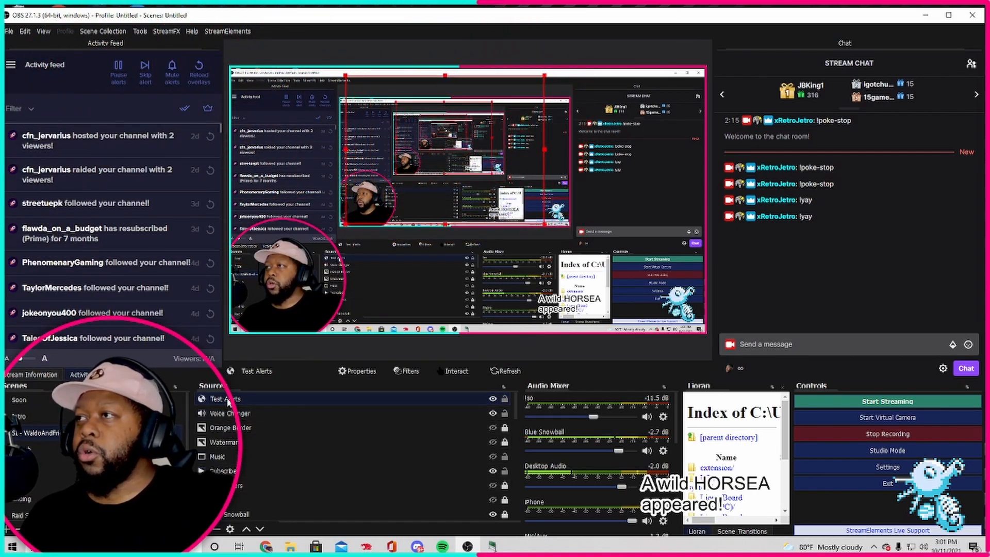
{"action": "mouse_move", "coordinate": [229, 402]}
{"action": "left_mouse_down"}
{"action": "mouse_move", "coordinate": [230, 458]}
{"action": "mouse_move", "coordinate": [236, 407]}
{"action": "left_mouse_up"}
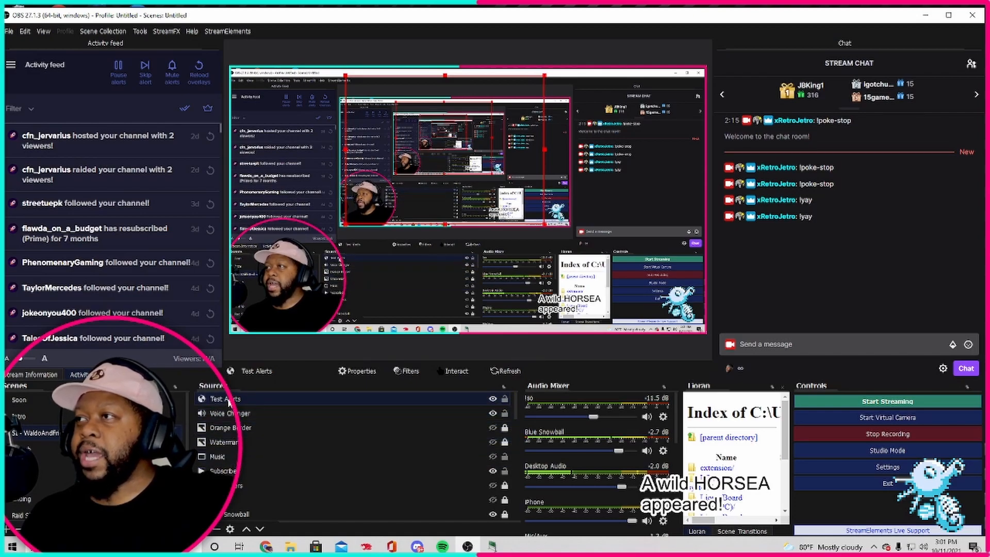
{"action": "scroll", "coordinate": [222, 464], "scroll_direction": "down", "scroll_amount": 3}
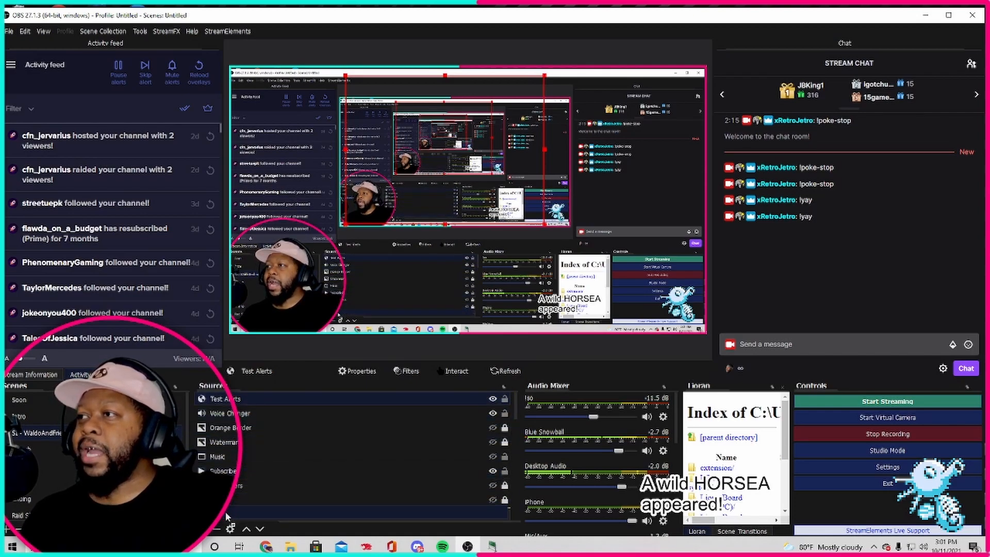
{"action": "scroll", "coordinate": [224, 512], "scroll_direction": "down", "scroll_amount": 2}
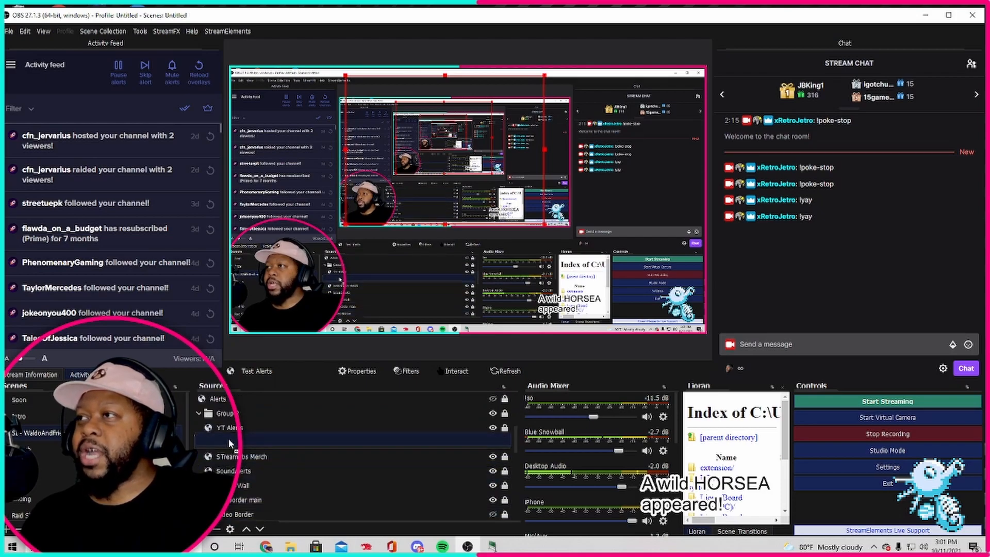
{"action": "left_click_drag", "start_coordinate": [234, 472], "coordinate": [241, 427]}
{"action": "scroll", "coordinate": [263, 460], "scroll_direction": "up", "scroll_amount": 2}
{"action": "scroll", "coordinate": [262, 459], "scroll_direction": "down", "scroll_amount": 1}
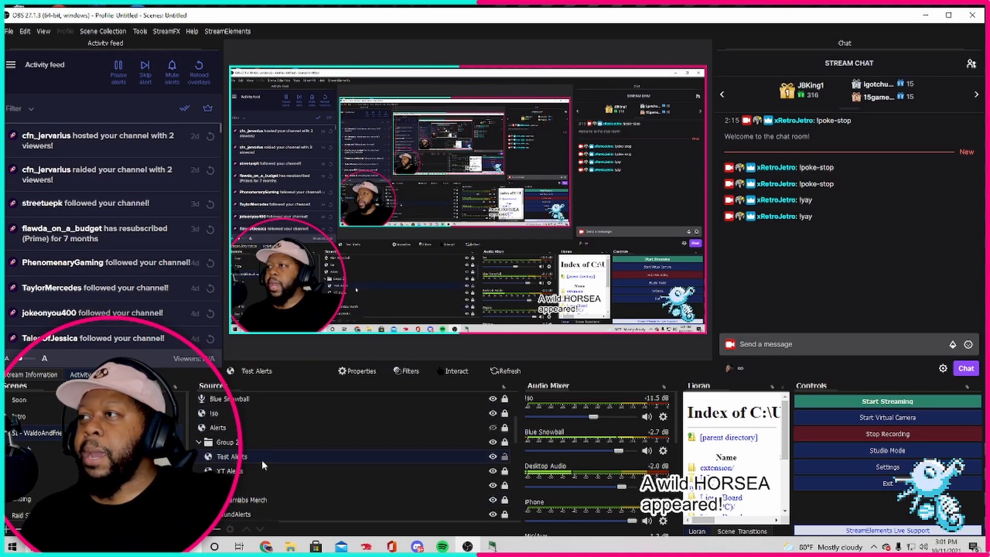
Take Test Alerts out of Group 2, place it directly above Alerts, and move it to the upper middle of the canvas
{"action": "left_click", "coordinate": [232, 458], "text": "ctrl"}
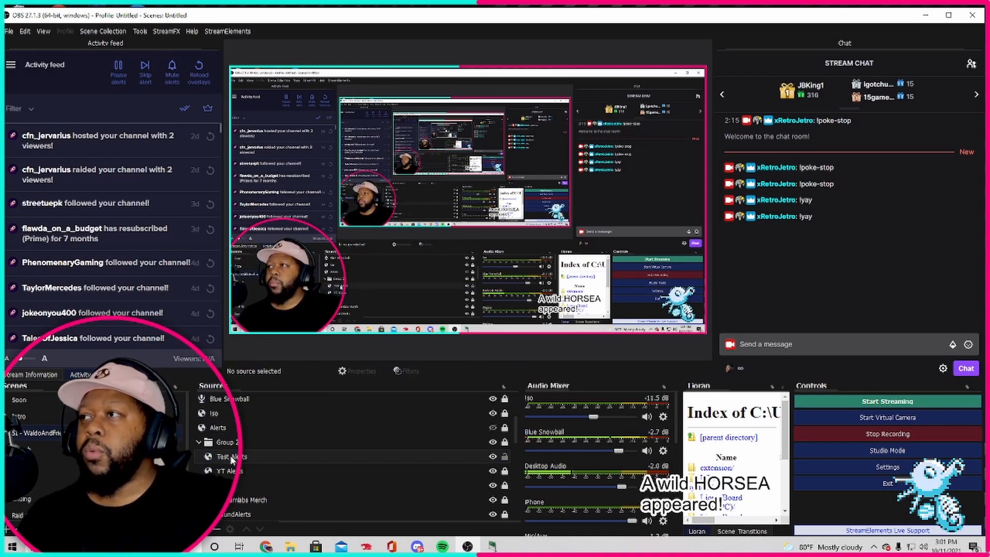
{"action": "left_click", "coordinate": [217, 456]}
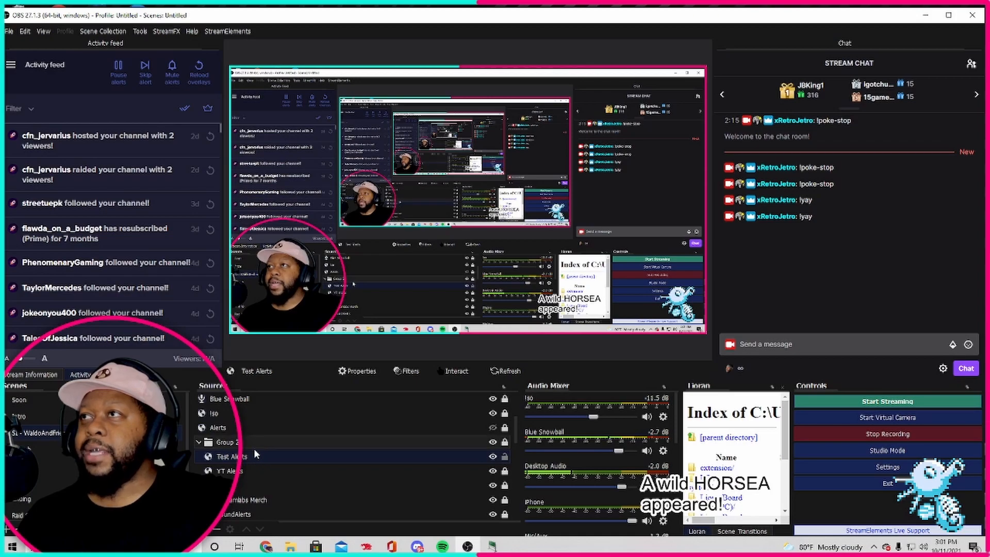
{"action": "left_click", "coordinate": [429, 202]}
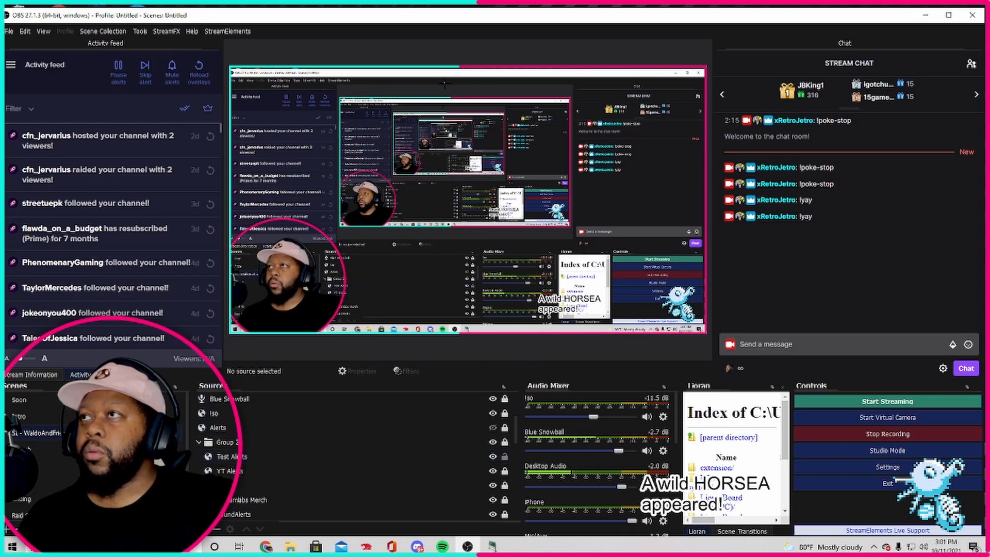
{"action": "left_click_drag", "start_coordinate": [221, 457], "coordinate": [230, 413]}
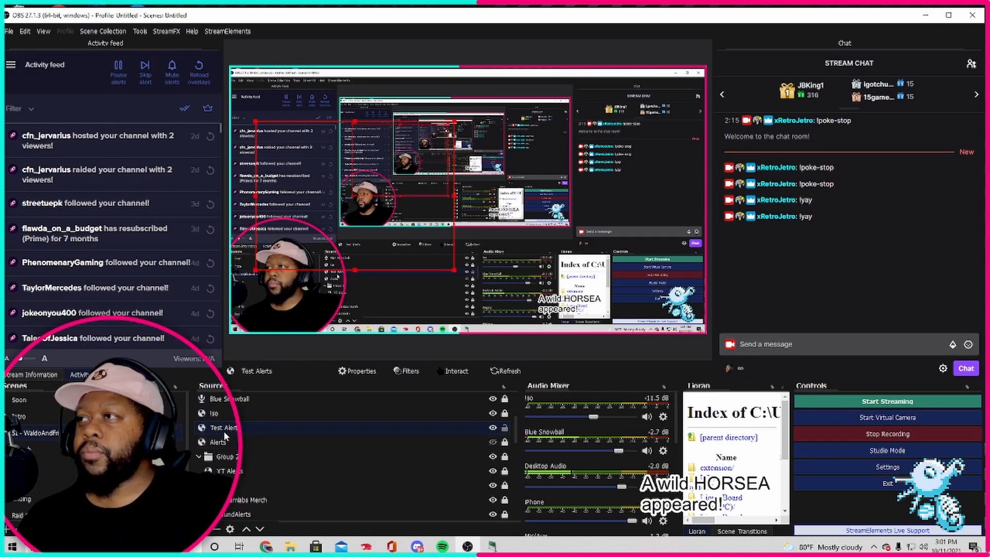
{"action": "scroll", "coordinate": [233, 420], "scroll_direction": "up", "scroll_amount": 3}
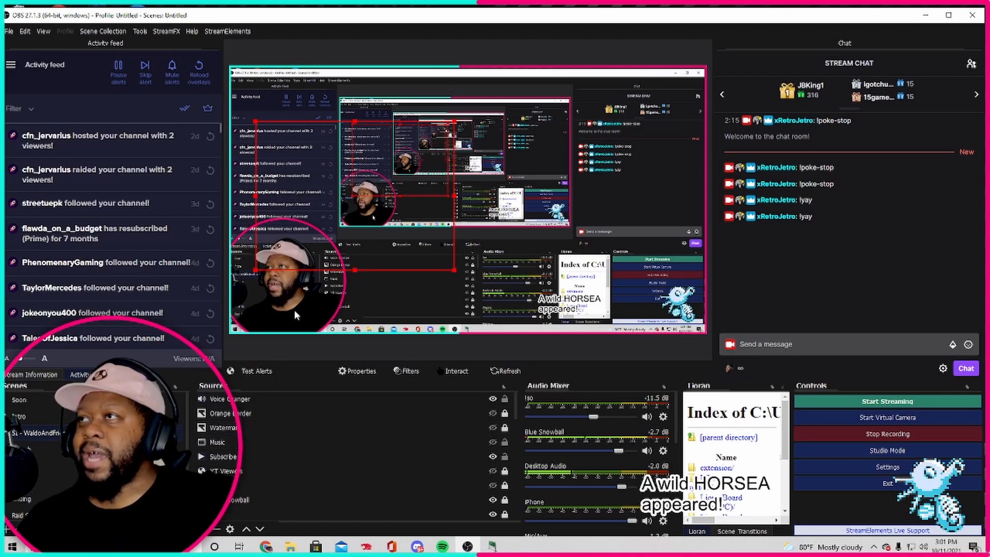
{"action": "left_click_drag", "start_coordinate": [356, 223], "coordinate": [443, 185]}
{"action": "scroll", "coordinate": [250, 416], "scroll_direction": "down", "scroll_amount": 1}
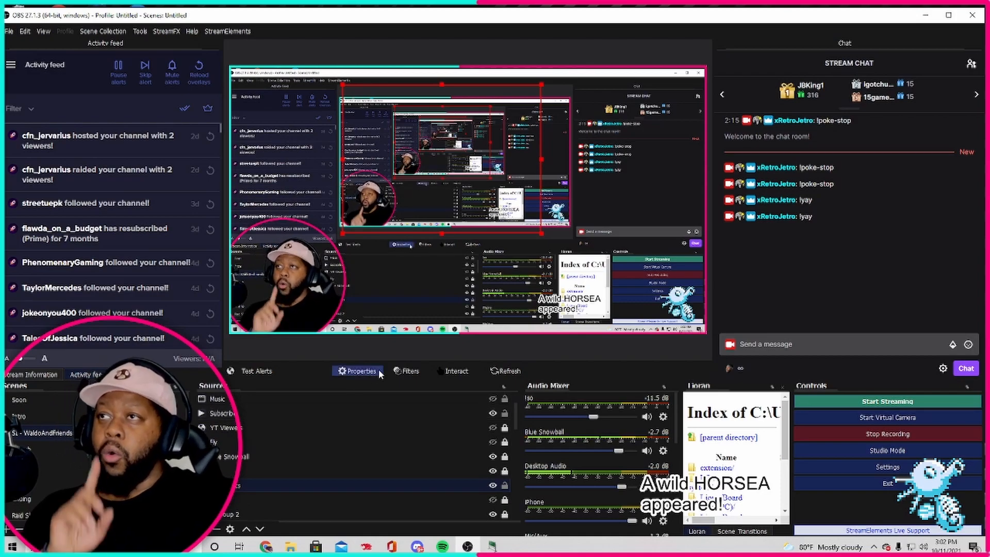
Send the command "/mod streamelements" in the stream chat to make the StreamElements bot a moderator
{"action": "left_click", "coordinate": [765, 343]}
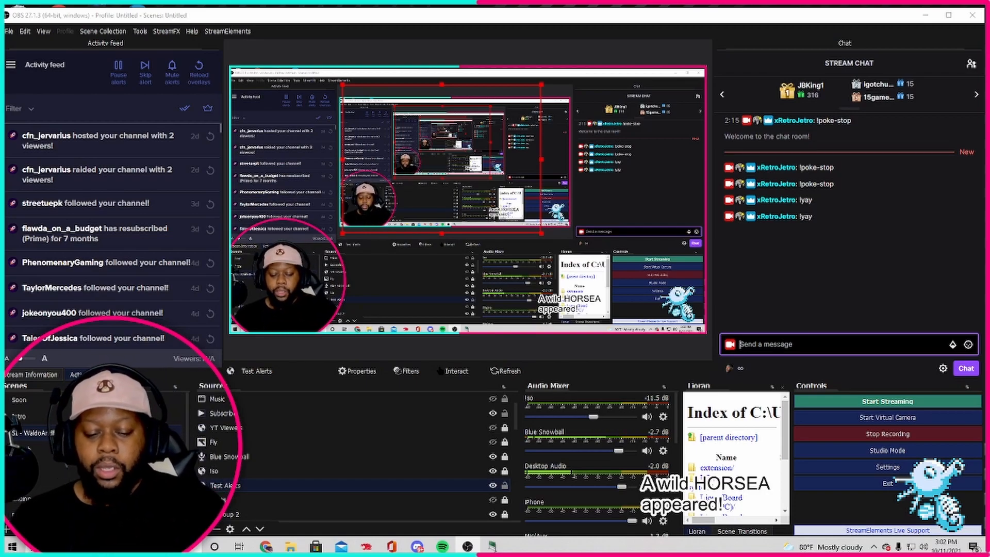
{"action": "type", "text": "/"}
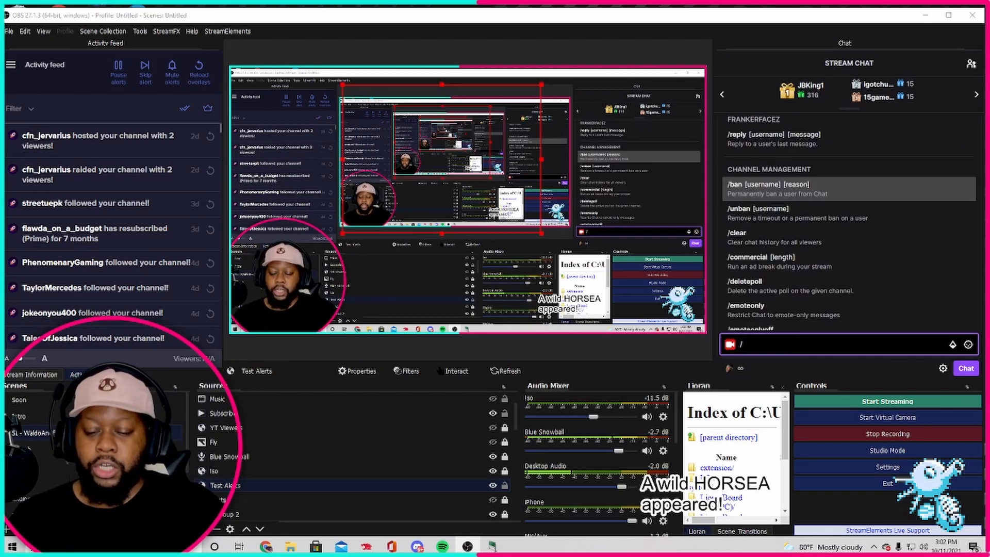
{"action": "type", "text": "mod "}
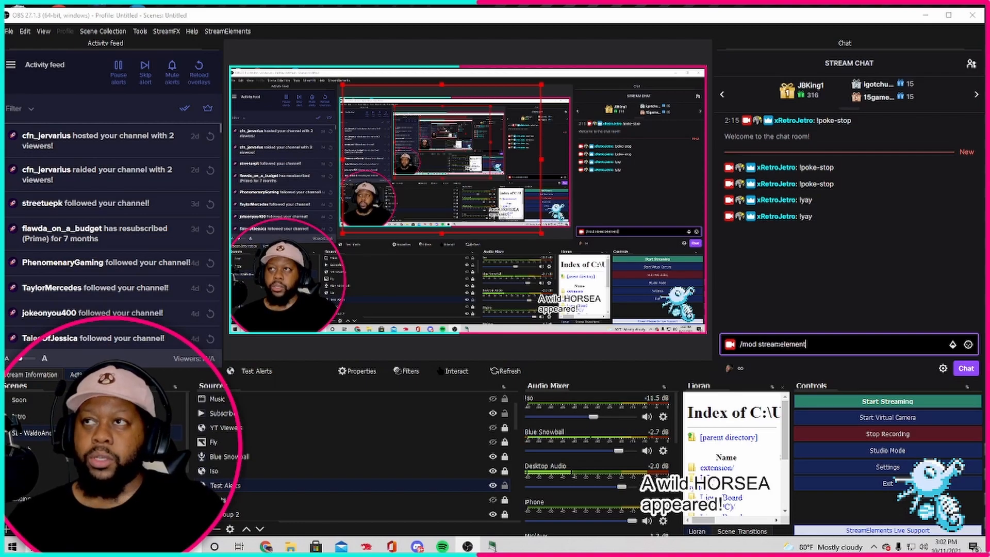
{"action": "type", "text": "streamelements"}
{"action": "key", "text": "Return"}
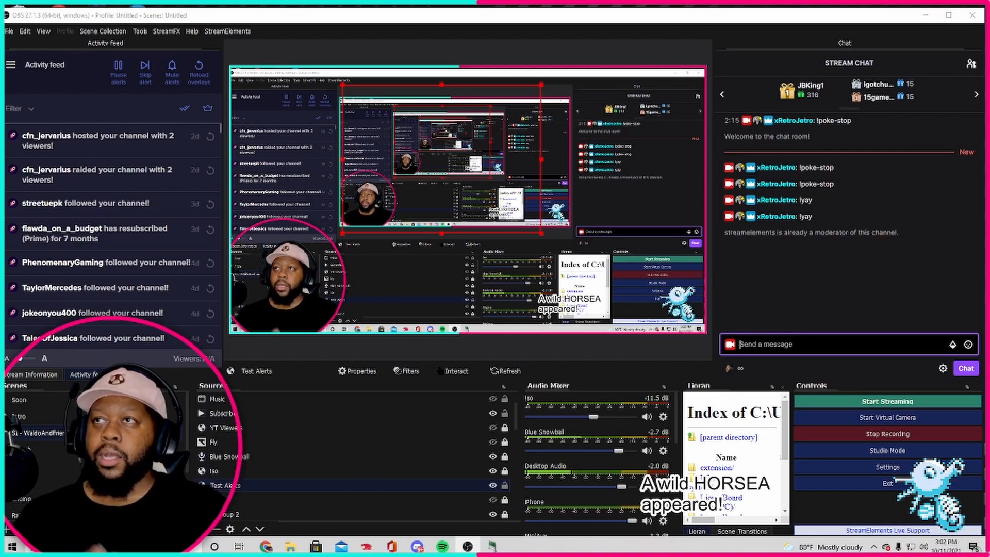